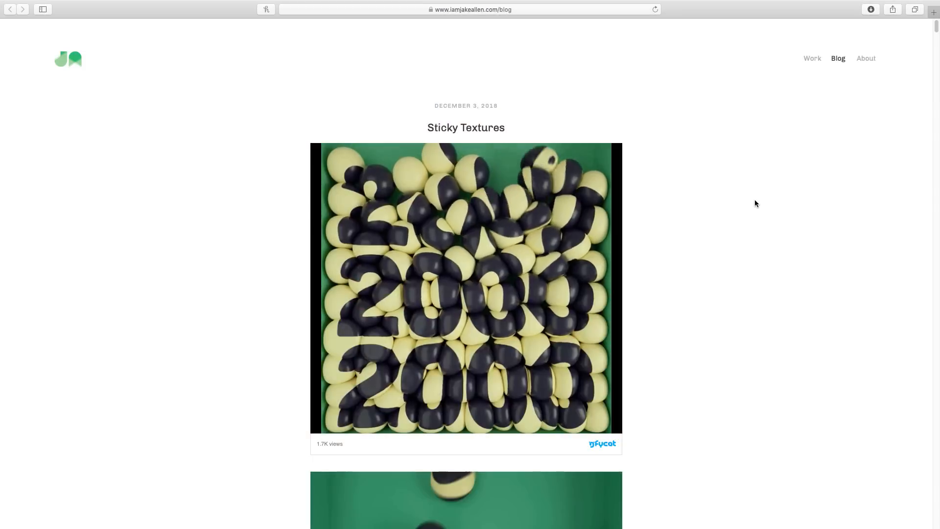
Step: Look through the blog's animation posts down to the Boolean Tube post
scroll(752, 199, "down", 5)
scroll(751, 199, "down", 20)
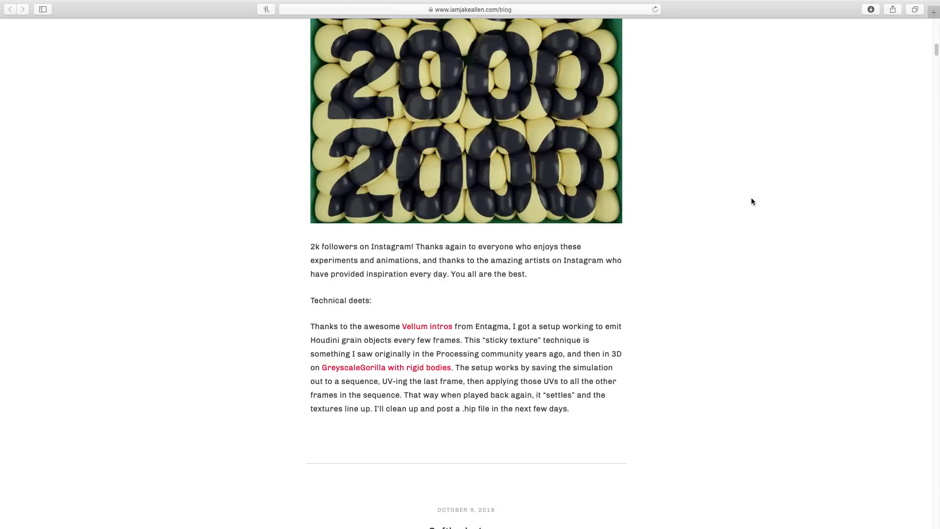
scroll(750, 201, "down", 20)
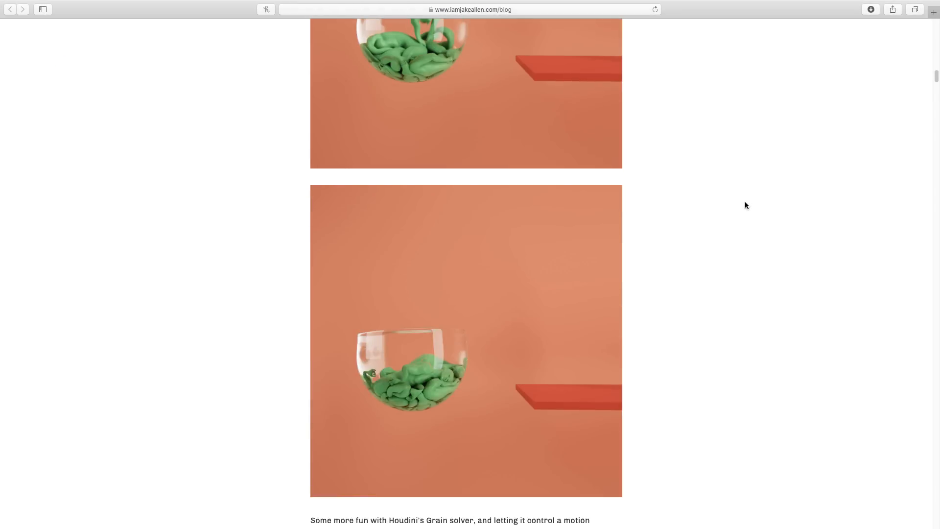
scroll(742, 204, "down", 20)
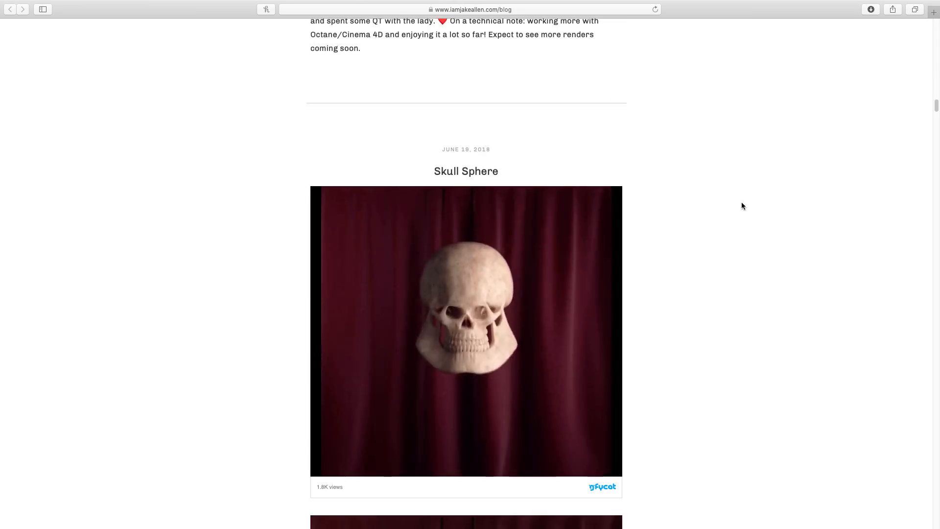
scroll(741, 205, "down", 15)
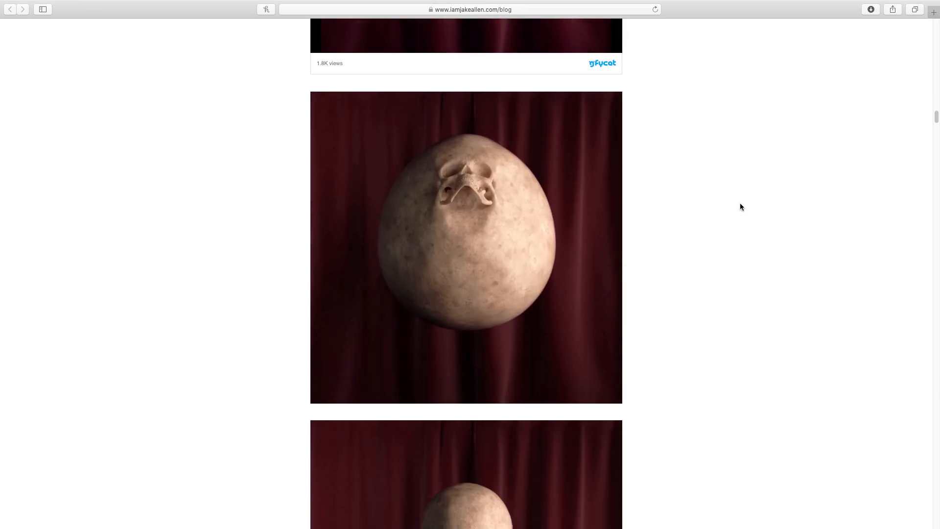
scroll(739, 211, "down", 20)
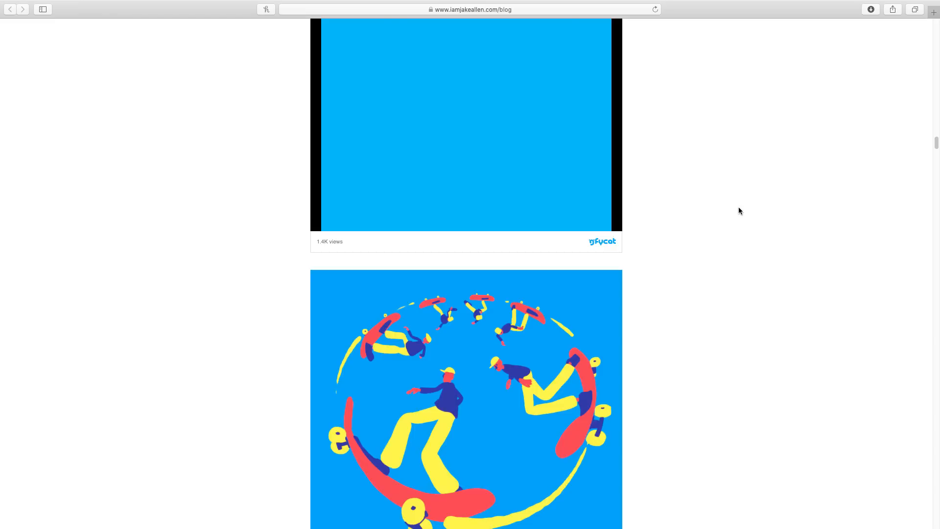
scroll(736, 206, "down", 15)
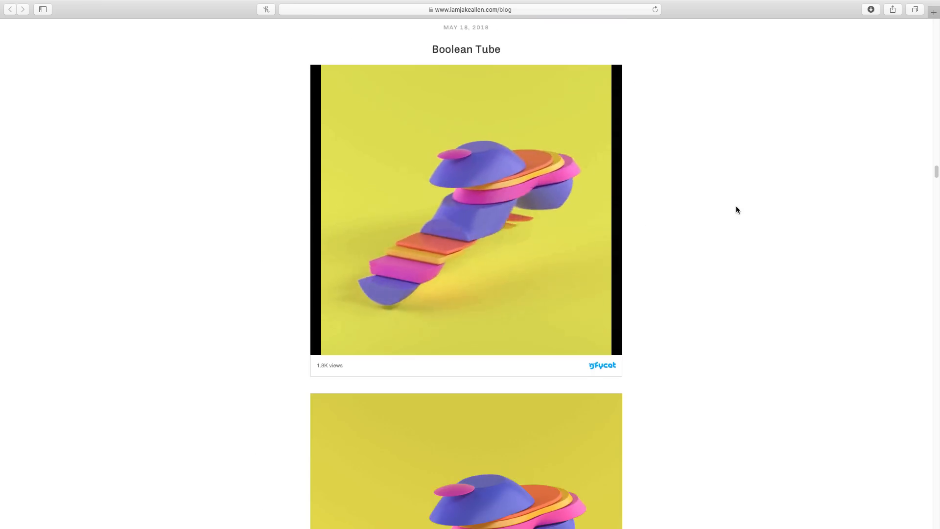
scroll(739, 203, "up", 1)
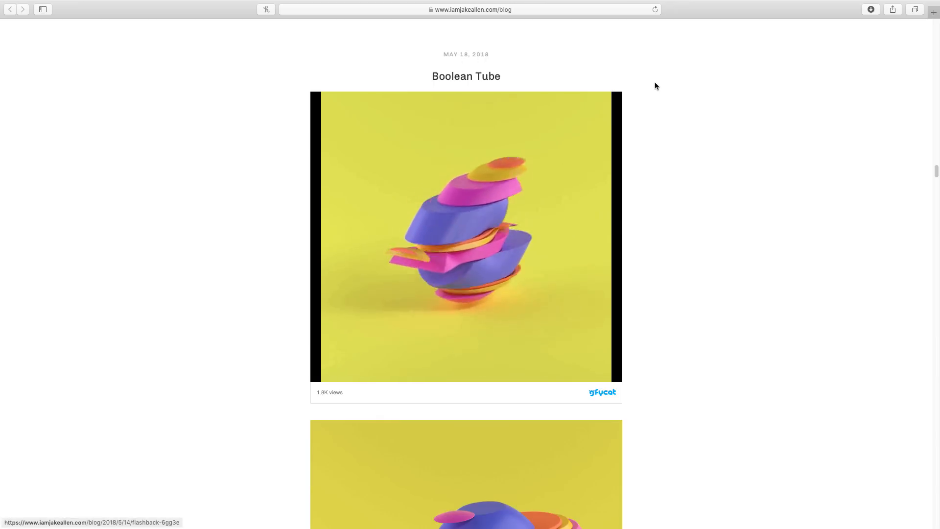
Step: Switch to Cinema 4D and play the finished Wobbly Sliced Tube animation
mouse_move(543, 245)
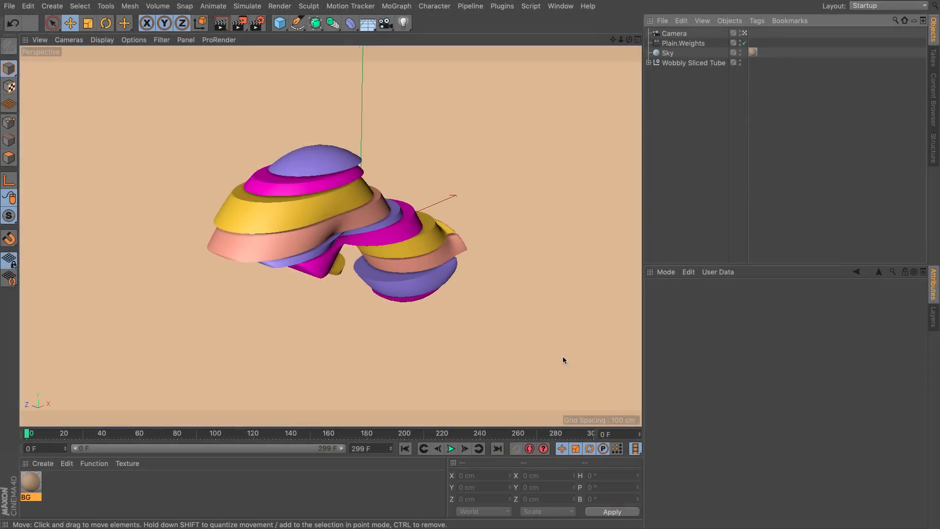
left_click(450, 448)
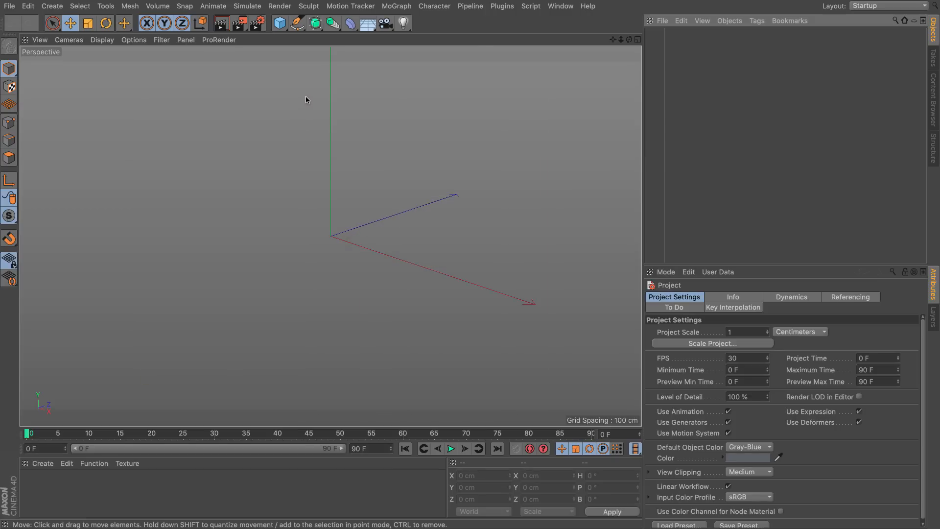
Step: Add an n-Side spline to the empty scene and set its sides to 2
left_click(298, 24)
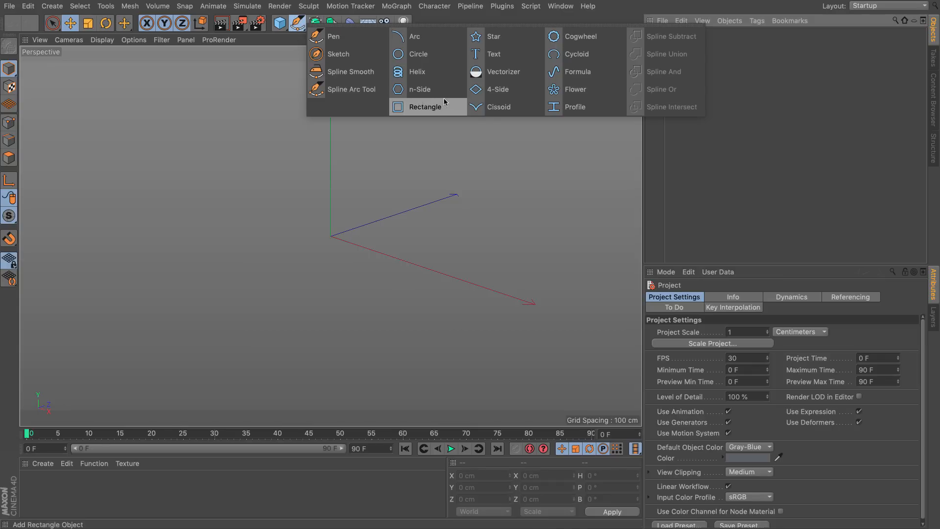
left_click(422, 89)
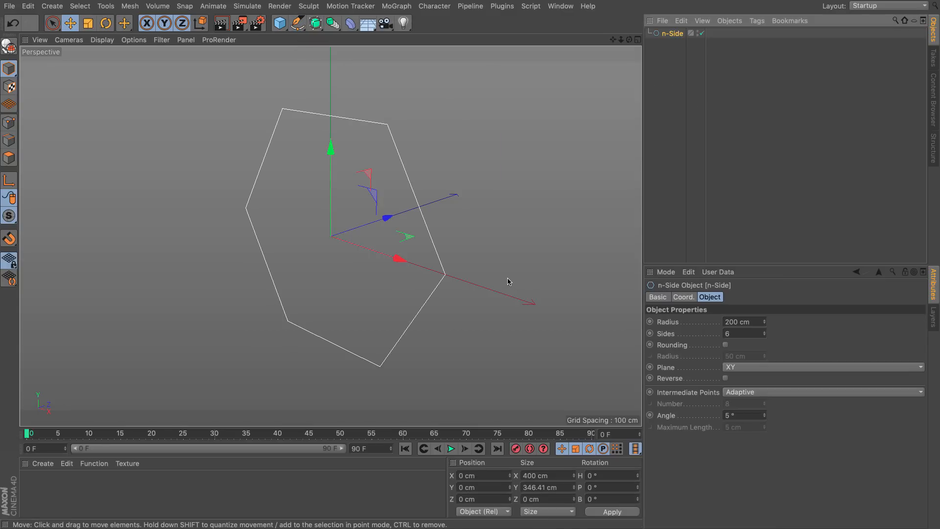
double_click(729, 334)
type("2")
key("Return")
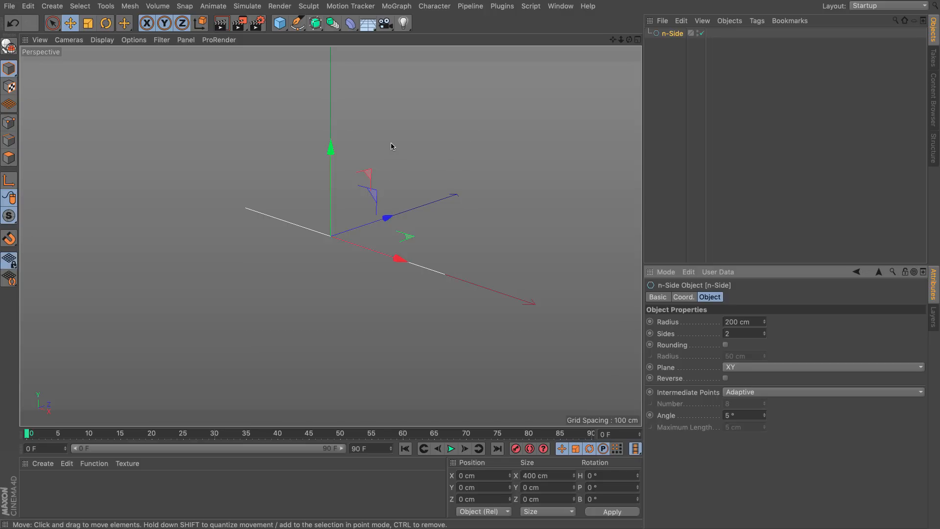
Step: Add a Formula deformer, make it a child of the n-Side spline, and start playback
left_click(350, 23)
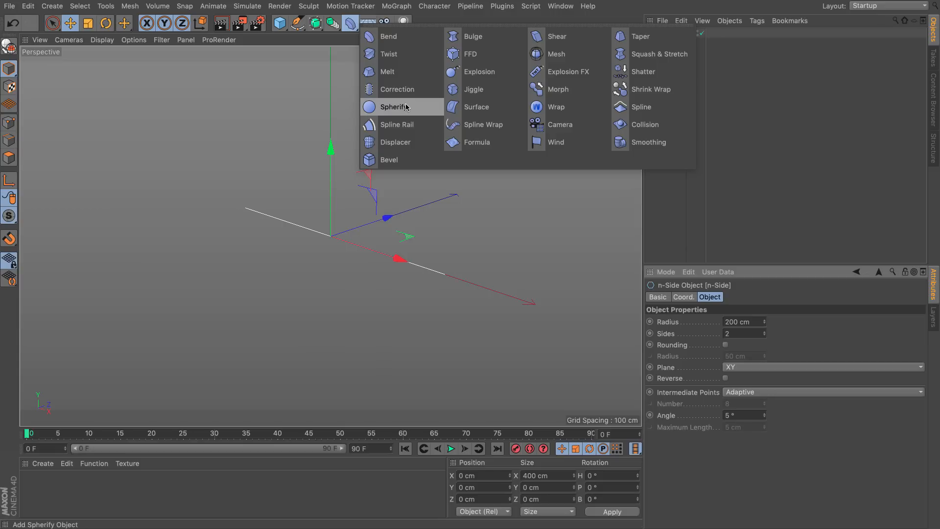
left_click(477, 142)
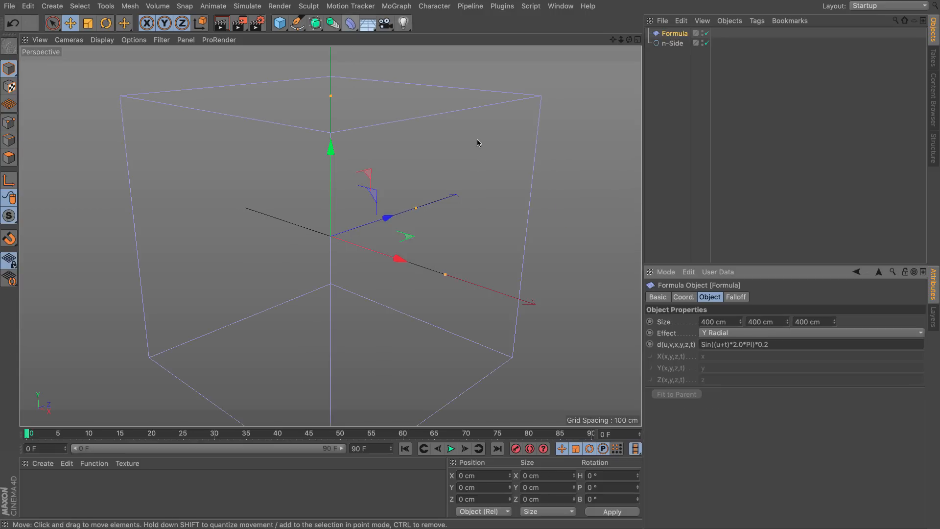
left_click_drag(674, 33, 673, 43)
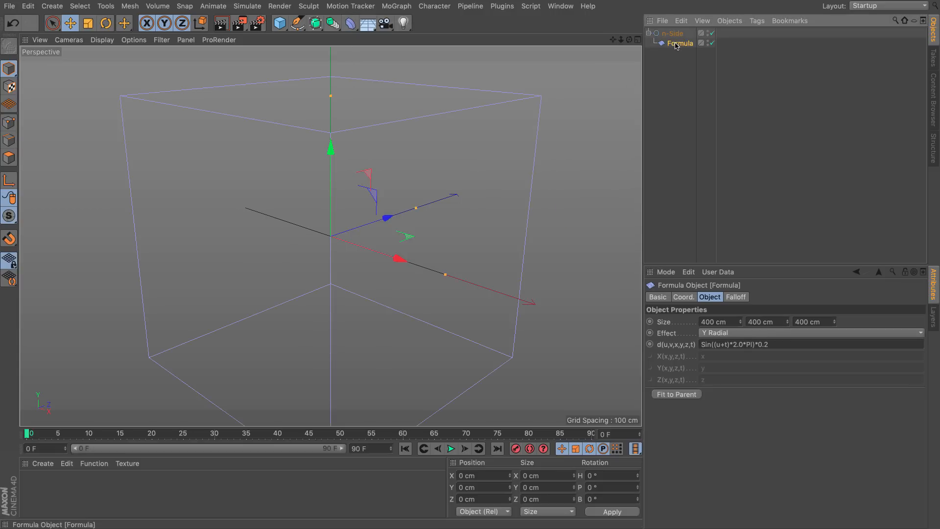
left_click(450, 448)
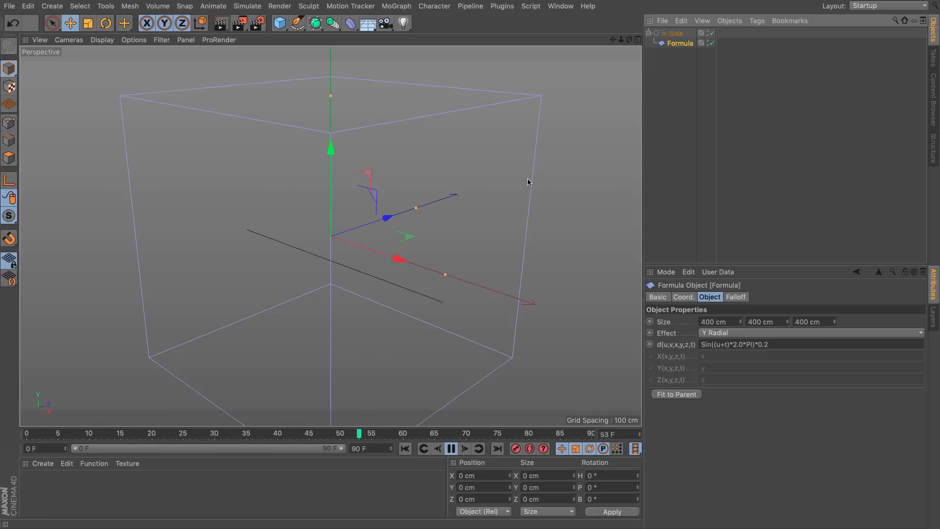
Step: Set the n-Side spline's intermediate points to Uniform with a number of 50
left_click(672, 33)
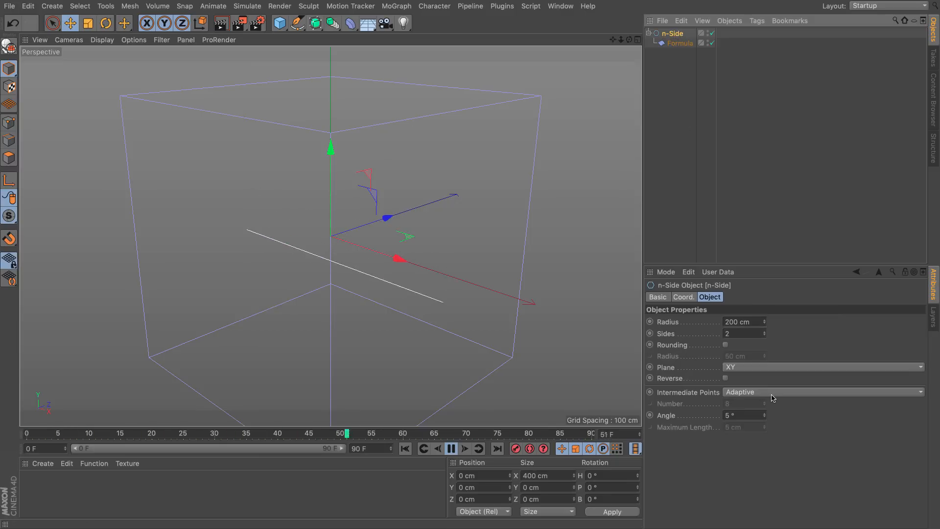
left_click(743, 393)
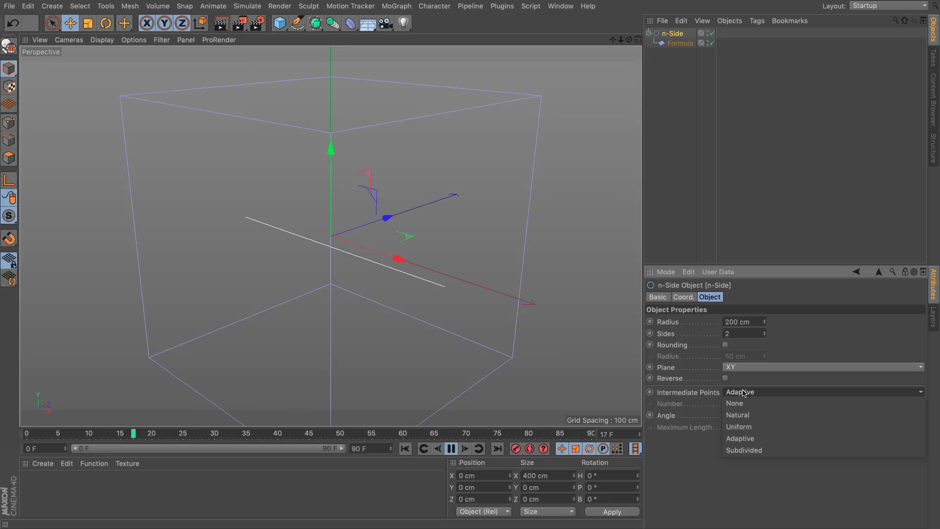
left_click(740, 426)
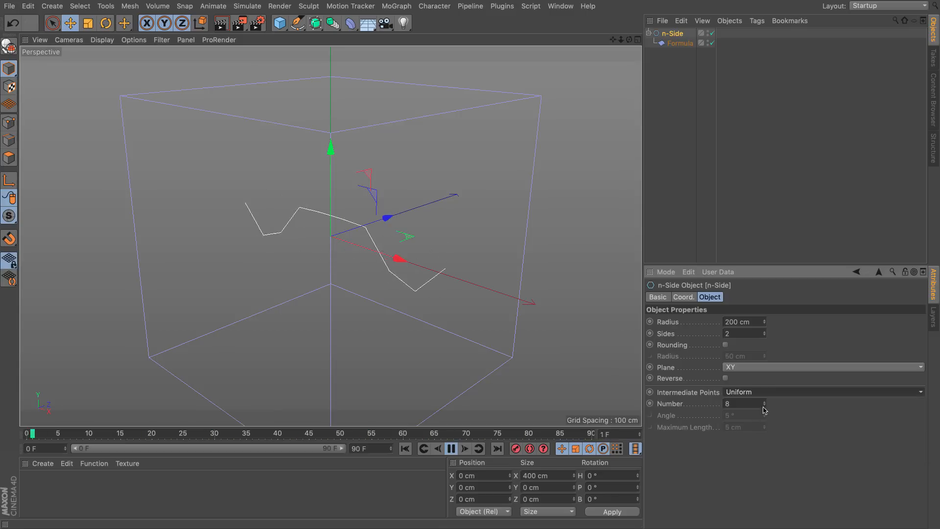
left_click(744, 403)
type("50")
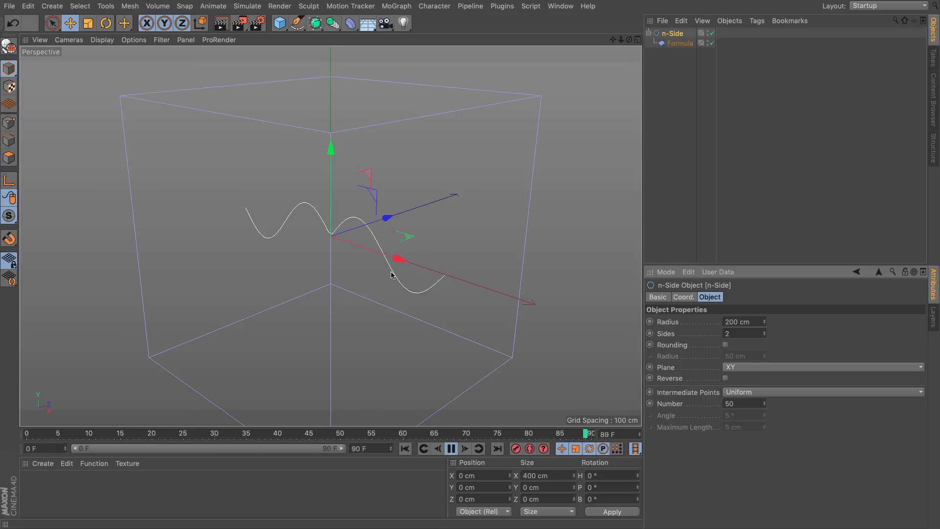
Step: In the Front view, move the Formula deformer along X to a position of 200 cm
left_click(637, 40)
left_click(637, 237)
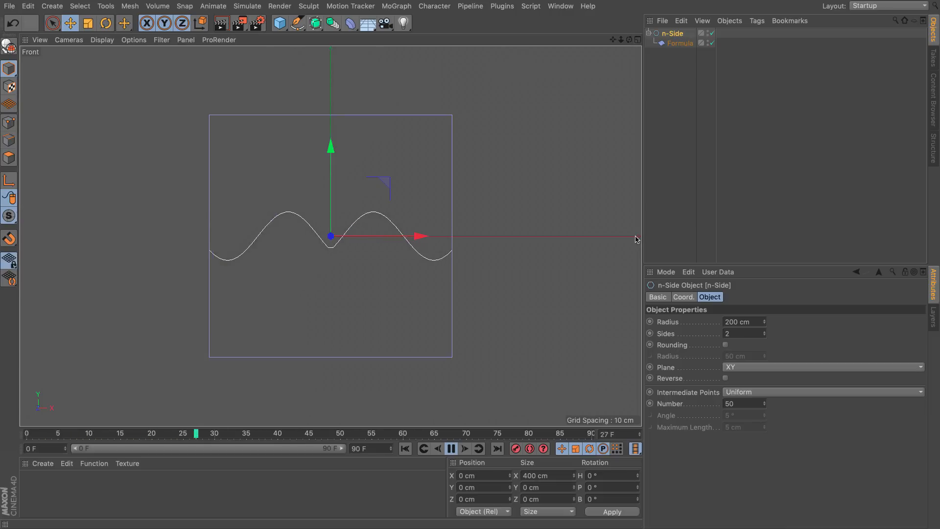
left_click(680, 43)
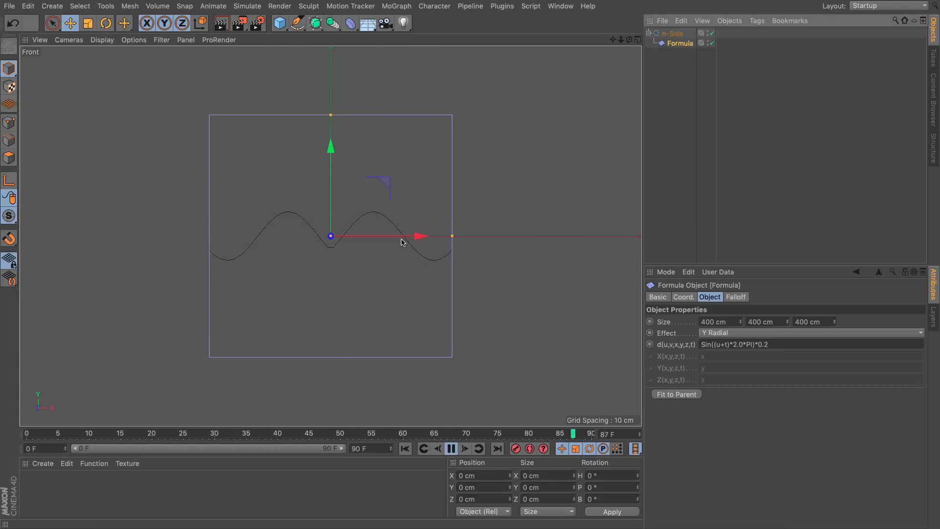
left_click_drag(406, 237, 514, 218)
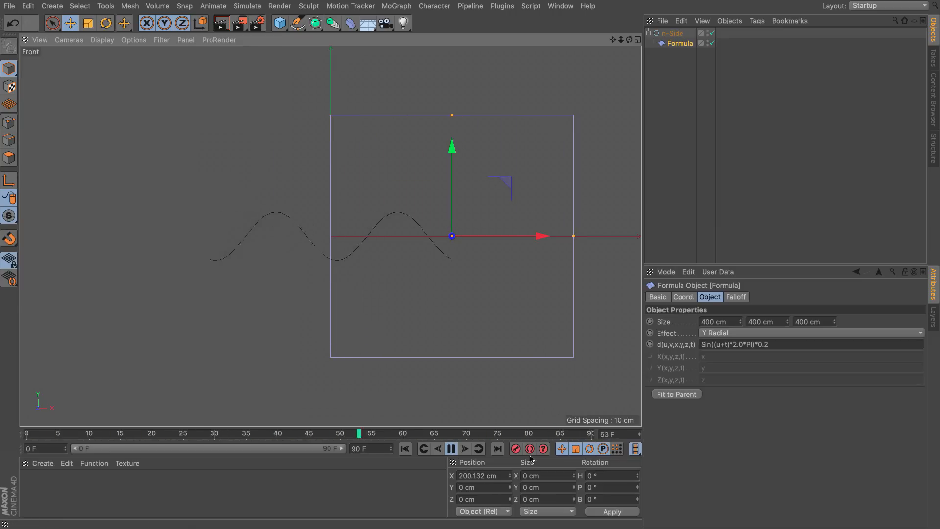
left_click(450, 448)
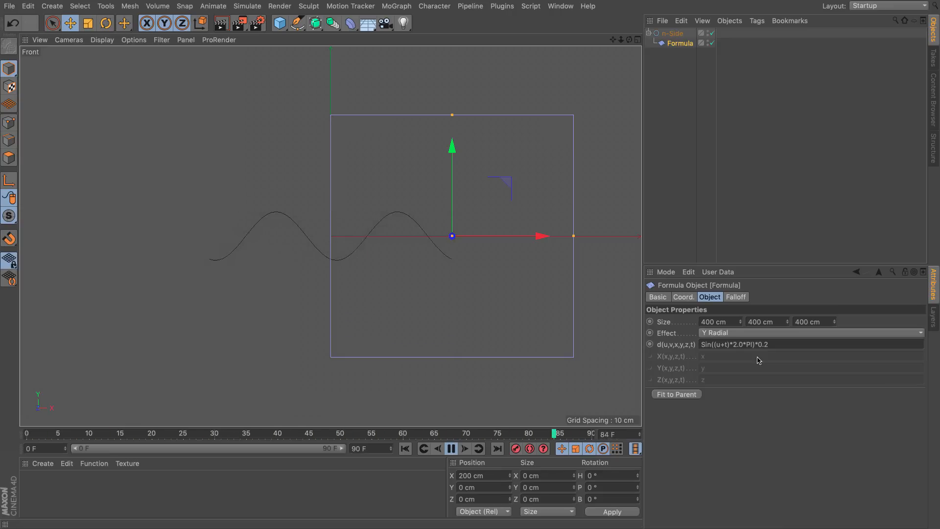
Step: Change the deformer's formula to Sin((u+t)*PI) and set its Y size to 204 cm
left_click(777, 346)
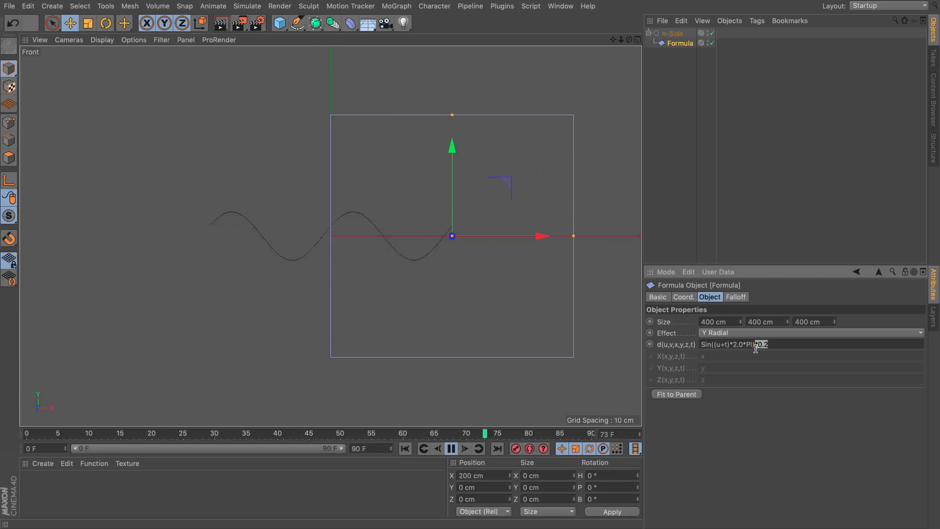
key("Return")
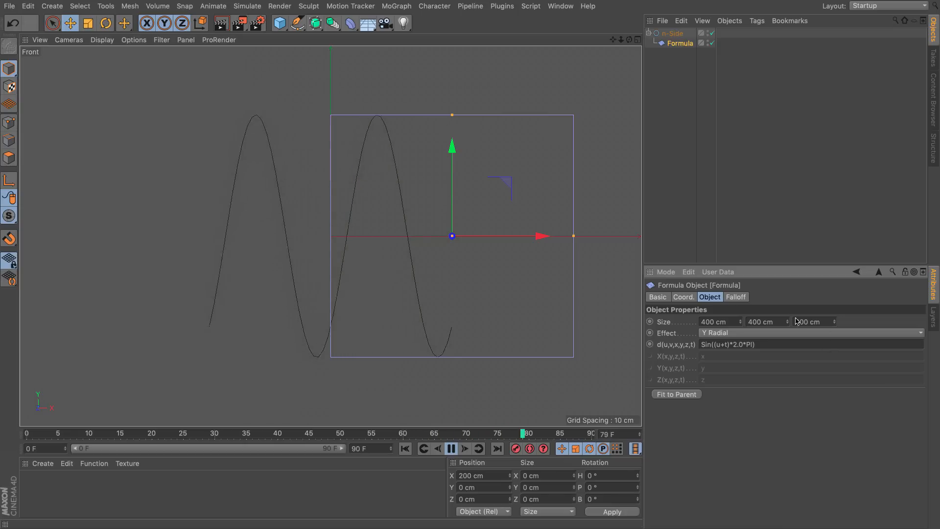
mouse_move(787, 321)
left_mouse_down()
mouse_move(787, 245)
mouse_move(787, 394)
mouse_move(788, 320)
left_mouse_up()
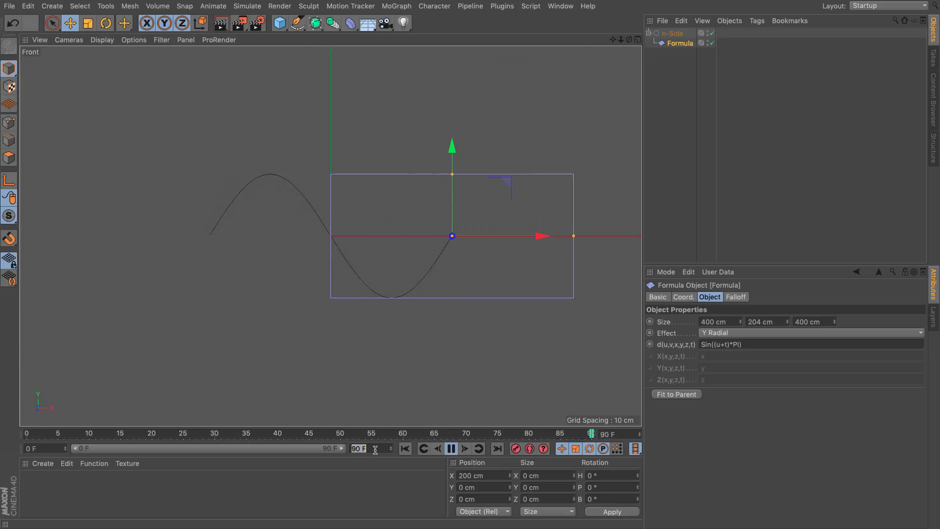
Step: Set the animation length to 180 frames and extend the preview range to frame 180
key("Return")
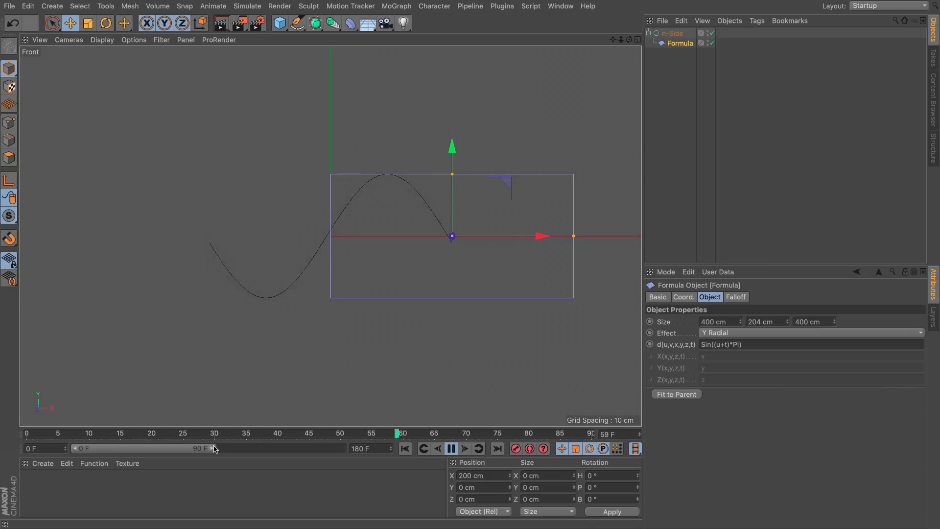
left_click_drag(214, 448, 378, 459)
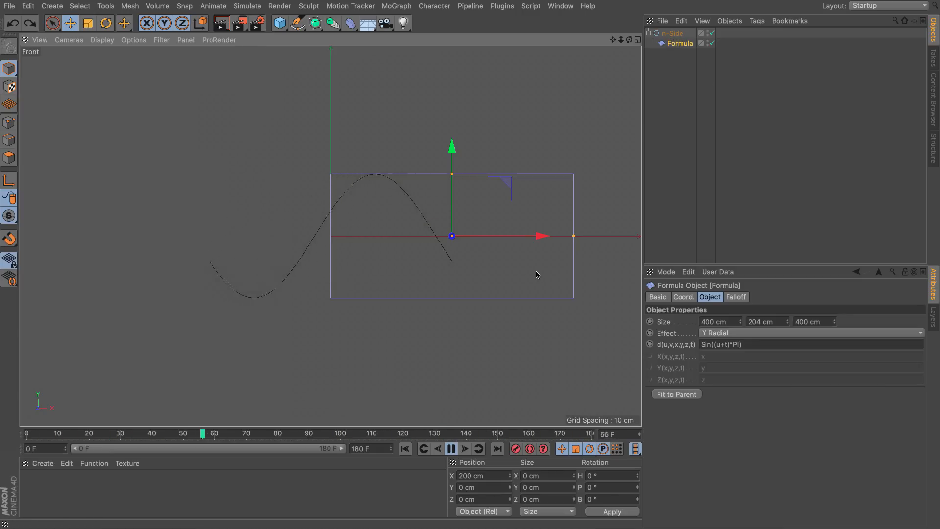
Step: Return to the Perspective view and hide the Formula deformer's cage in the viewport
left_click(637, 39)
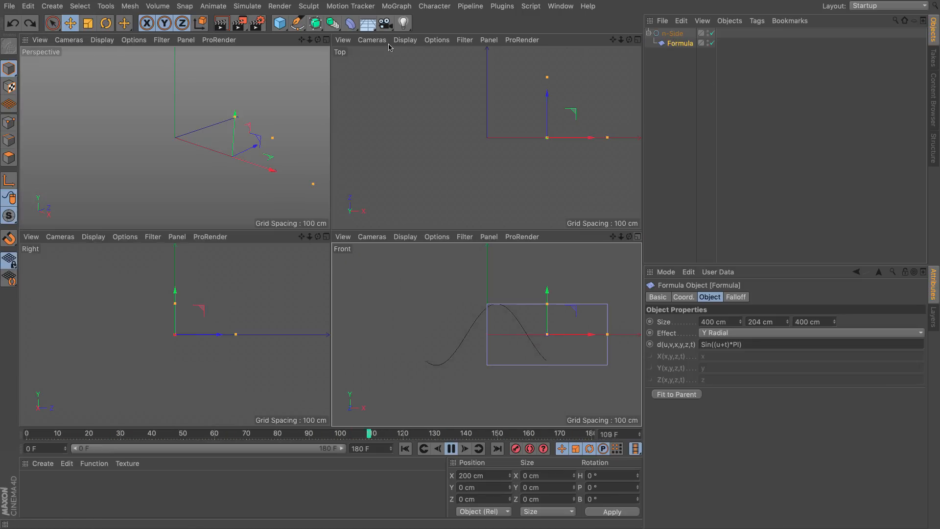
left_click(325, 40)
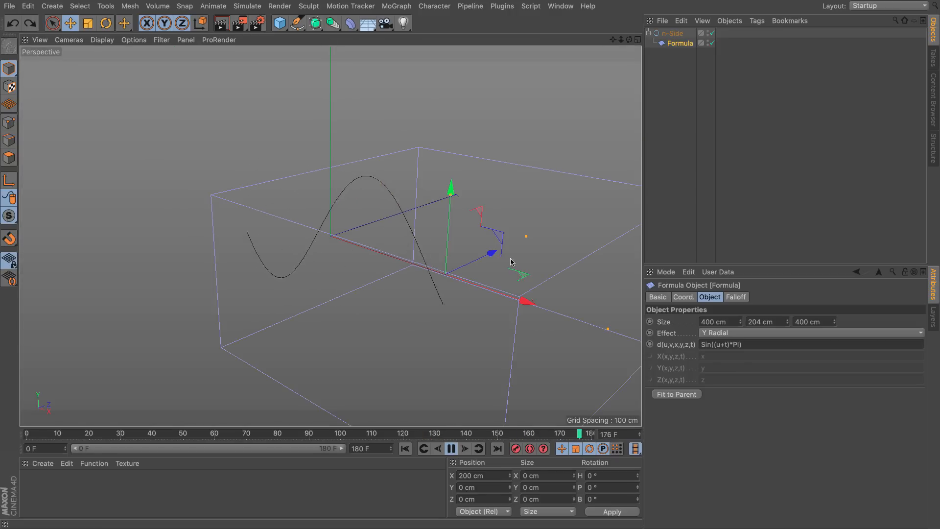
left_click(706, 42)
left_click(682, 92)
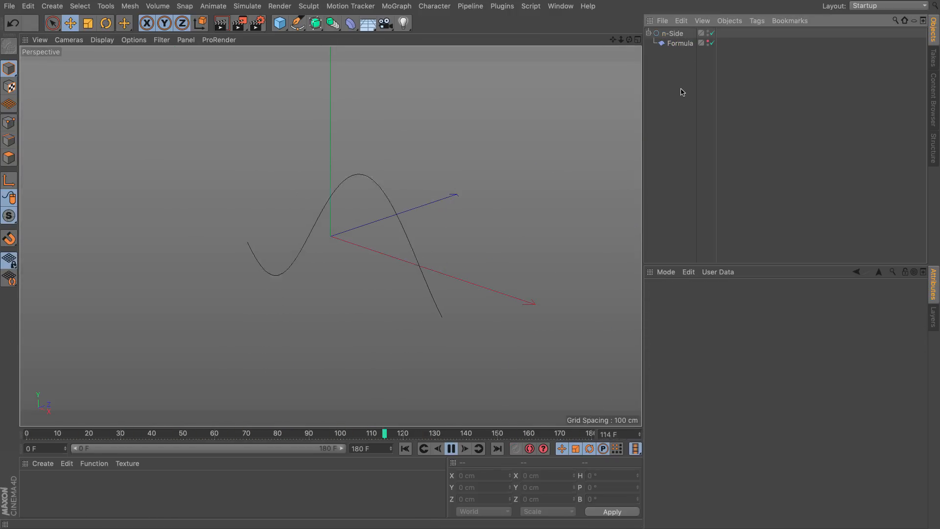
left_click_drag(331, 236, 243, 221, "alt")
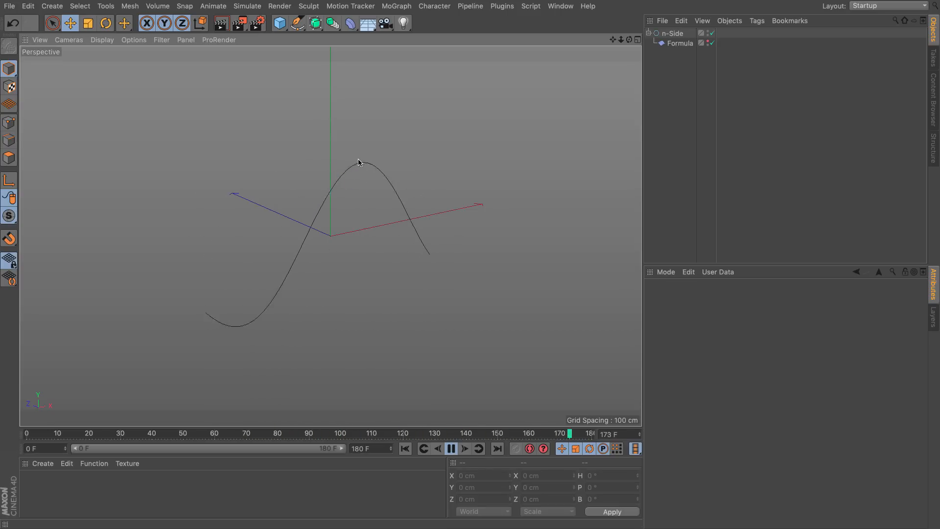
Step: Add a Circle spline and a Sweep generator to the scene
left_click_drag(297, 26, 409, 57)
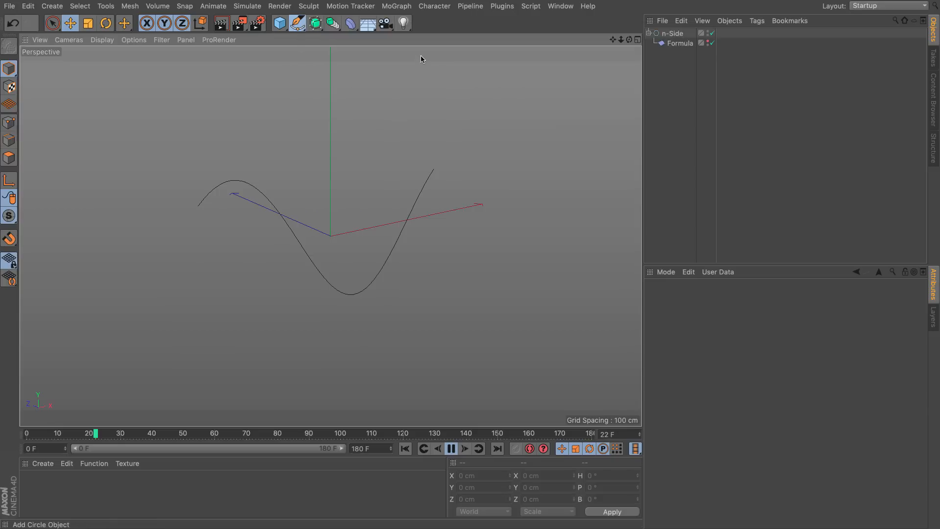
left_click_drag(318, 28, 341, 68)
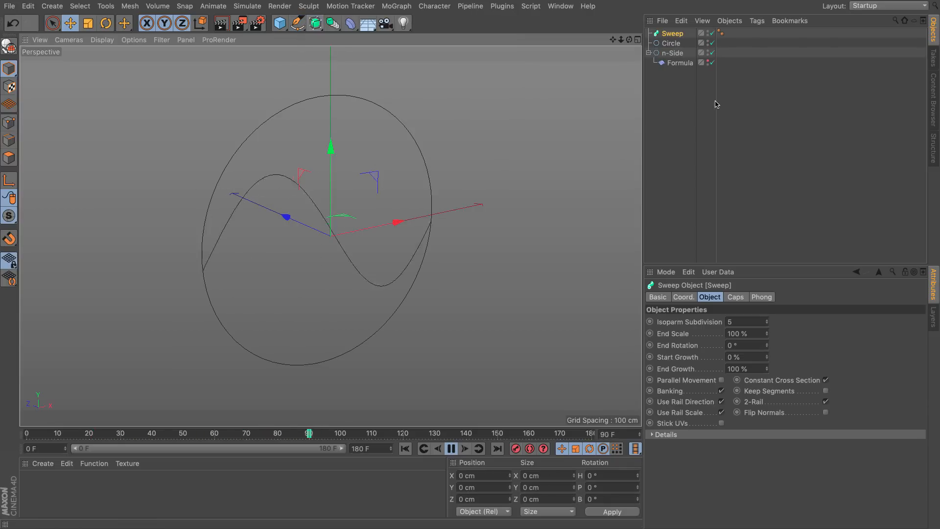
Step: Nest the Circle and n-Side splines under the Sweep and set the Circle's radius to 50 cm
mouse_move(669, 43)
left_mouse_down()
mouse_move(680, 58)
mouse_move(679, 48)
left_mouse_up()
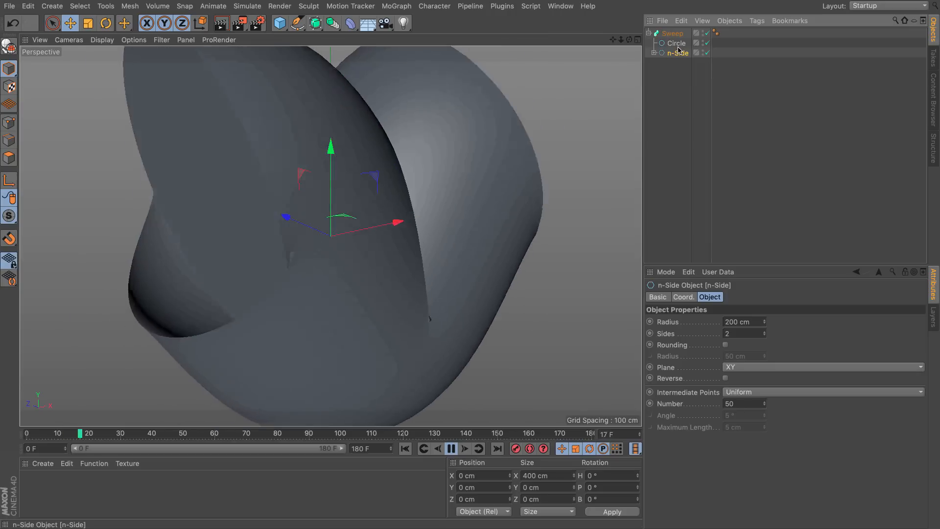
left_click(678, 45)
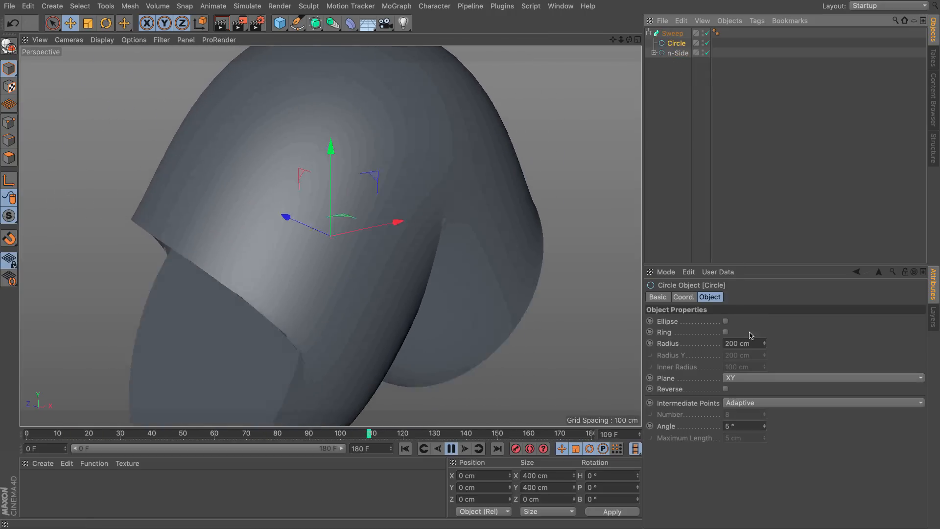
double_click(746, 342)
type("50")
key("Return")
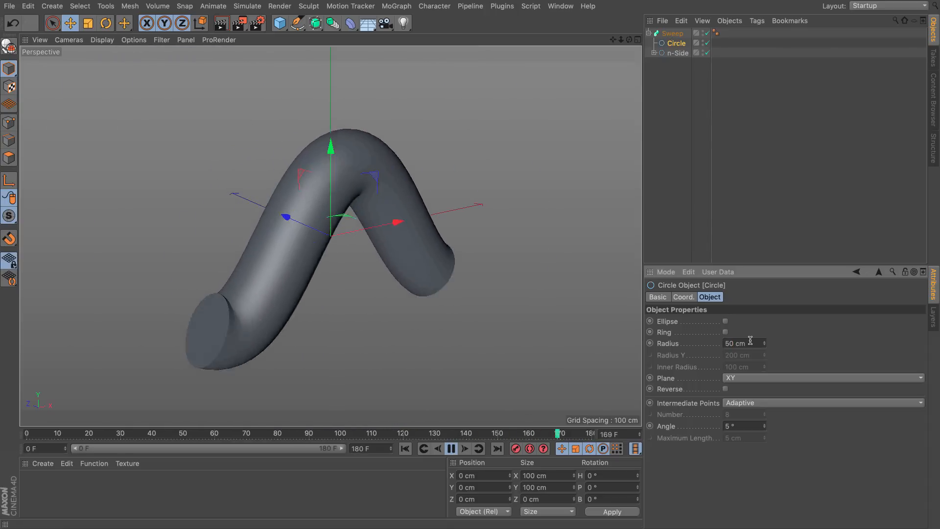
Step: Try a 75 cm radius for the Sweep's Circle profile and settle on 60 cm
double_click(750, 342)
type("75")
key("Return")
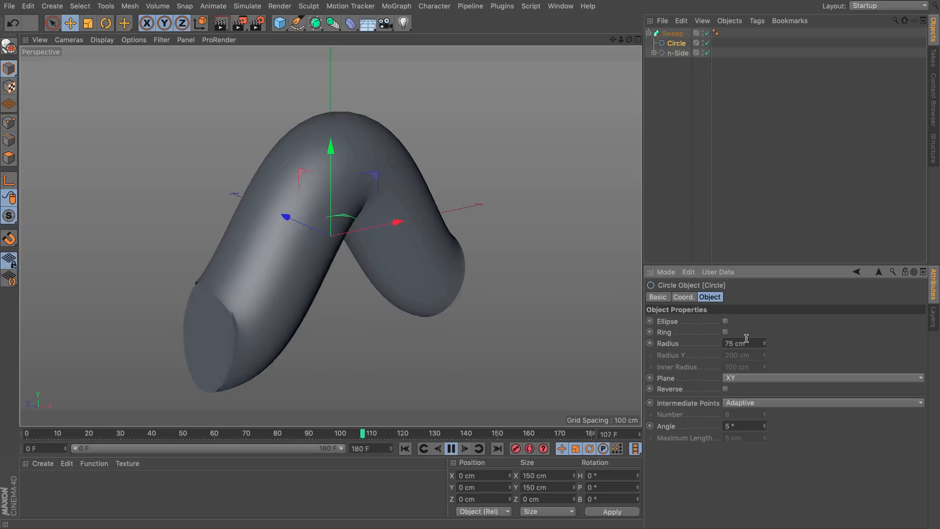
double_click(751, 343)
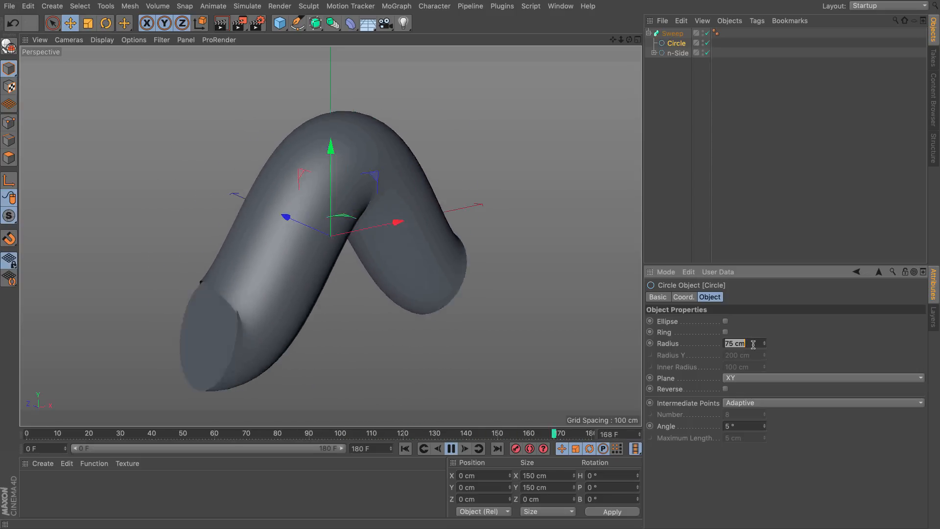
type("60")
key("Return")
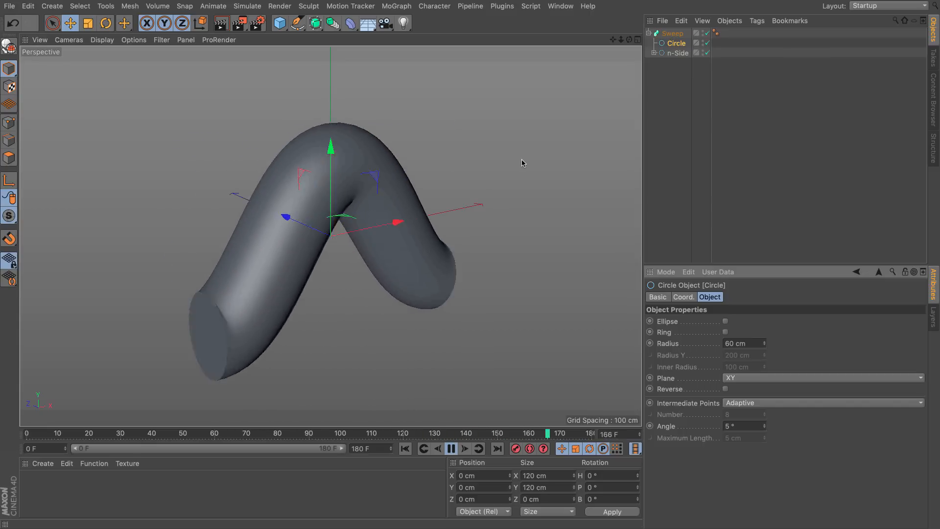
left_click(654, 53)
left_click(685, 62)
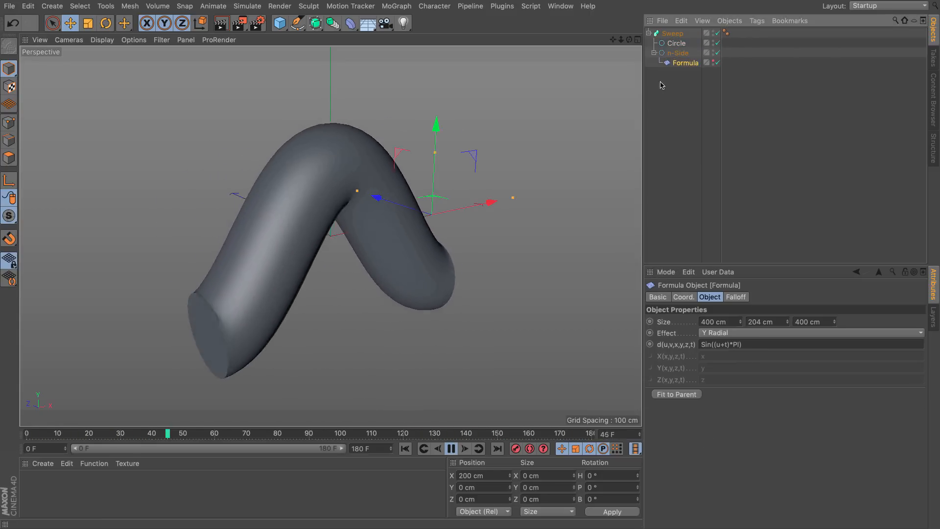
left_click(653, 54)
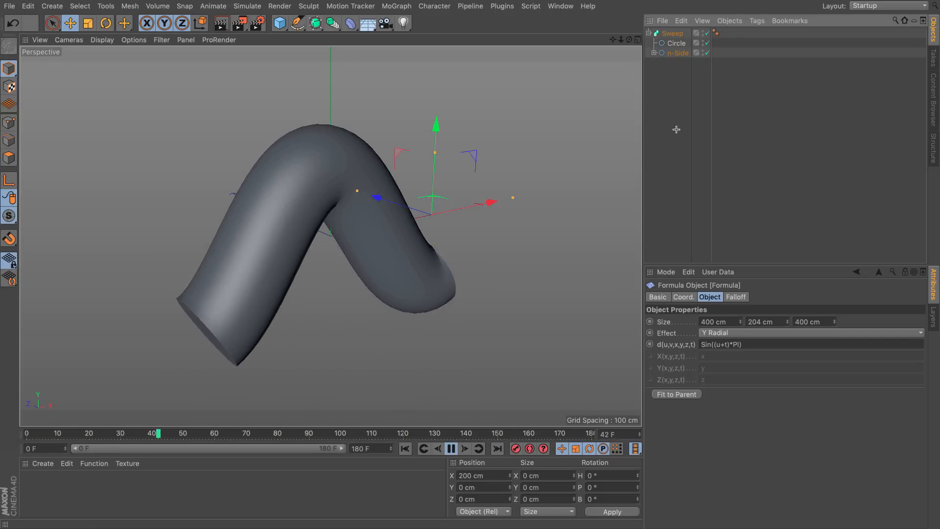
Step: Add a MoGraph Voronoi Fracture object and make the collapsed Sweep its child
left_click(675, 130)
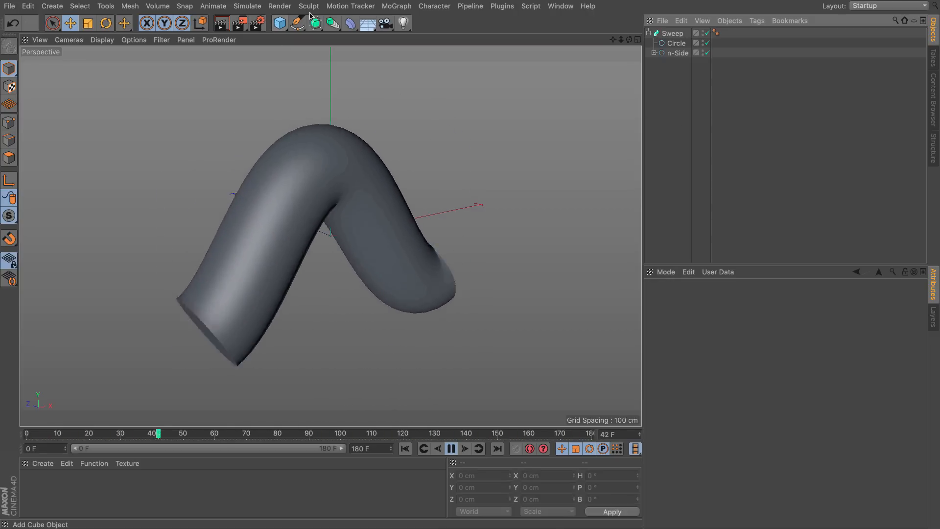
left_click(395, 6)
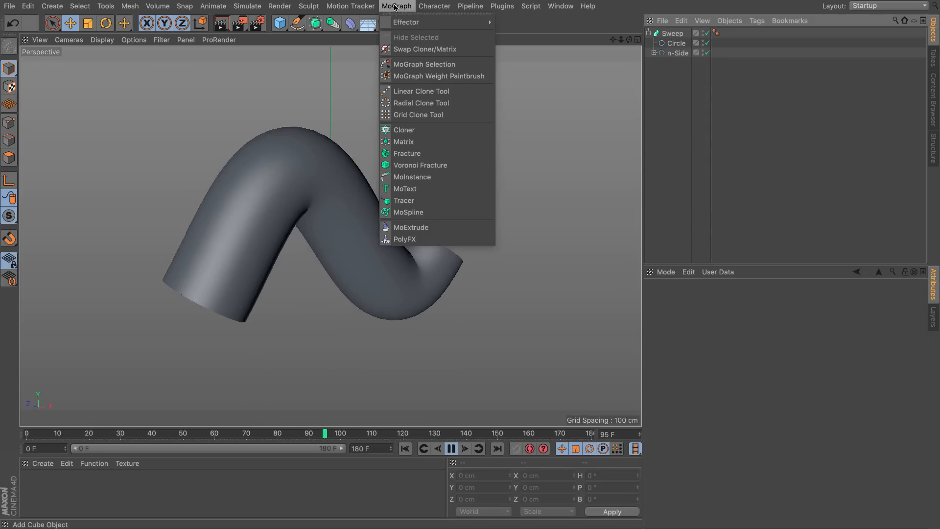
left_click(433, 164)
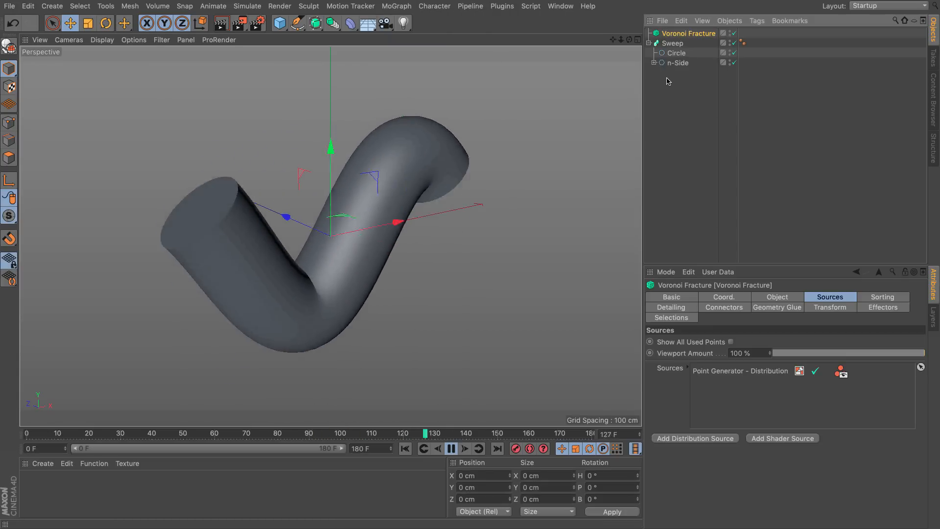
left_click(648, 43)
left_click_drag(673, 45, 678, 36)
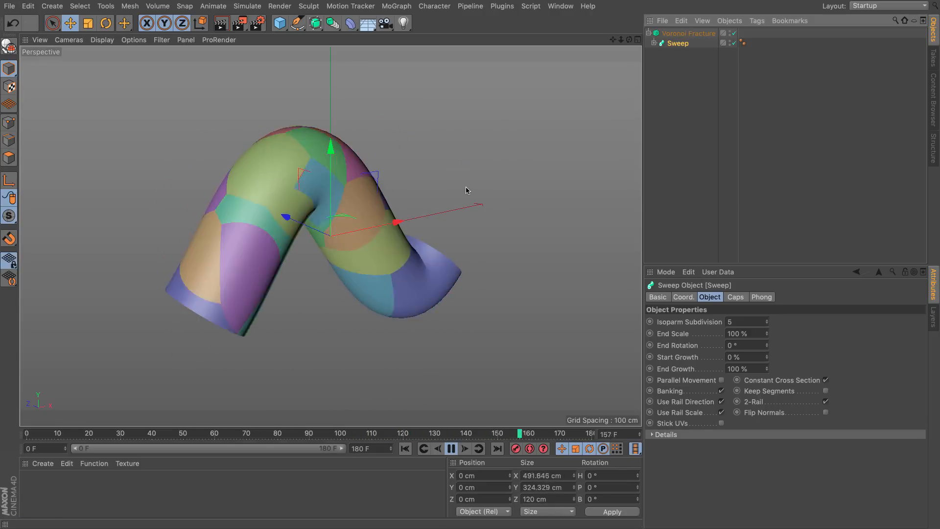
left_click(679, 95)
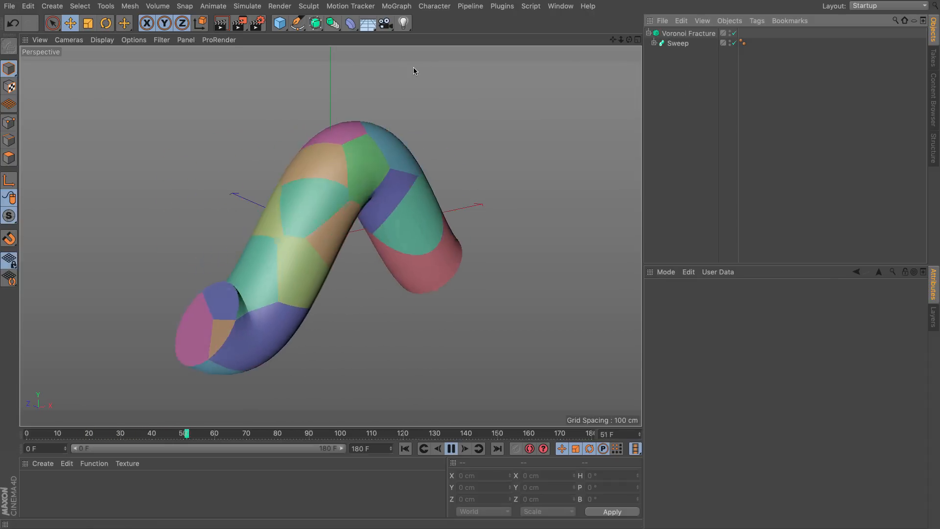
Step: Add a second n-Side spline to the scene and set its number of sides to 2
left_click(299, 23)
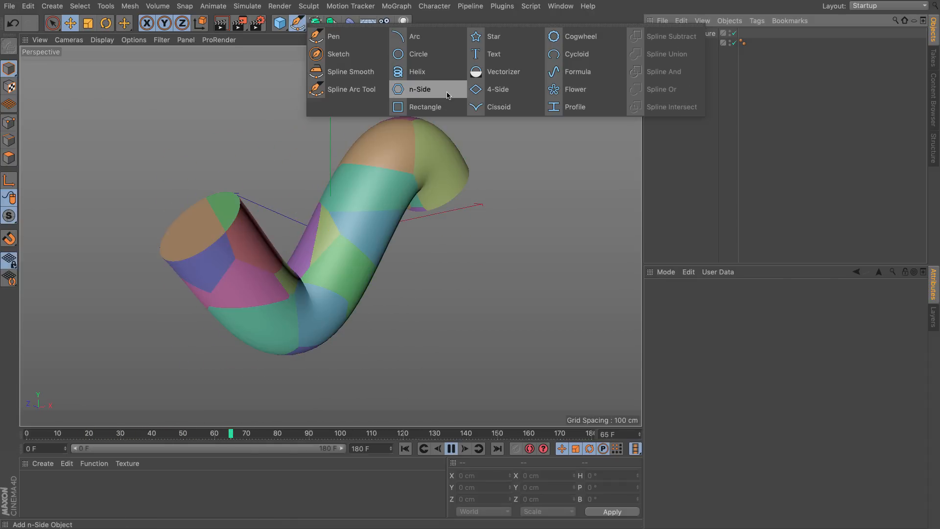
left_click(402, 88)
double_click(751, 335)
type("2")
key("Return")
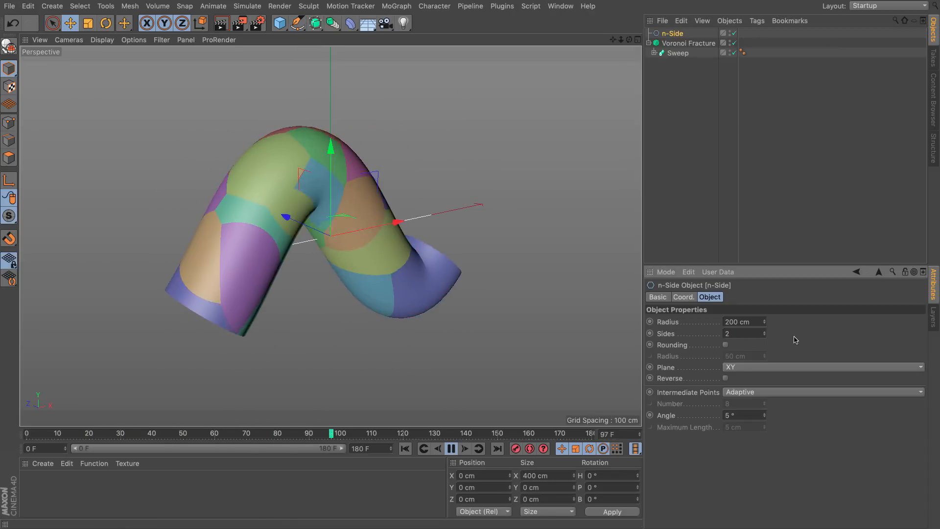
Step: Stop playback at frame 0 and rotate the new n-Side spline to a bank angle of 90° so it stands vertically
left_click(106, 23)
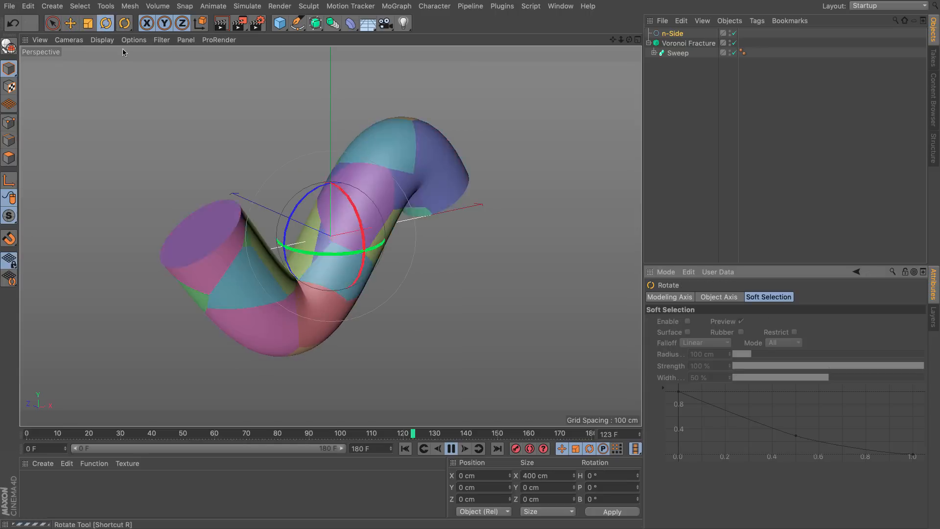
left_click(451, 449)
left_click(404, 449)
left_click_drag(291, 230, 348, 174)
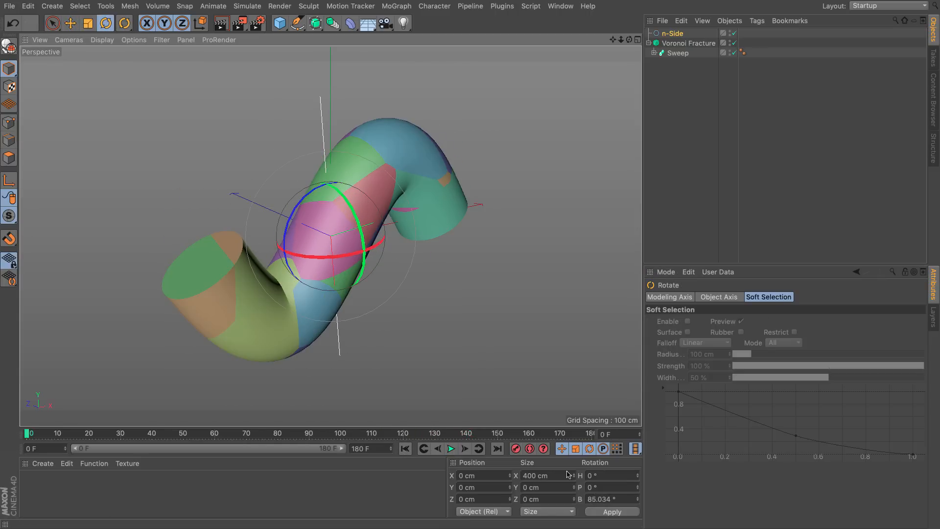
left_click(606, 498)
key("Return")
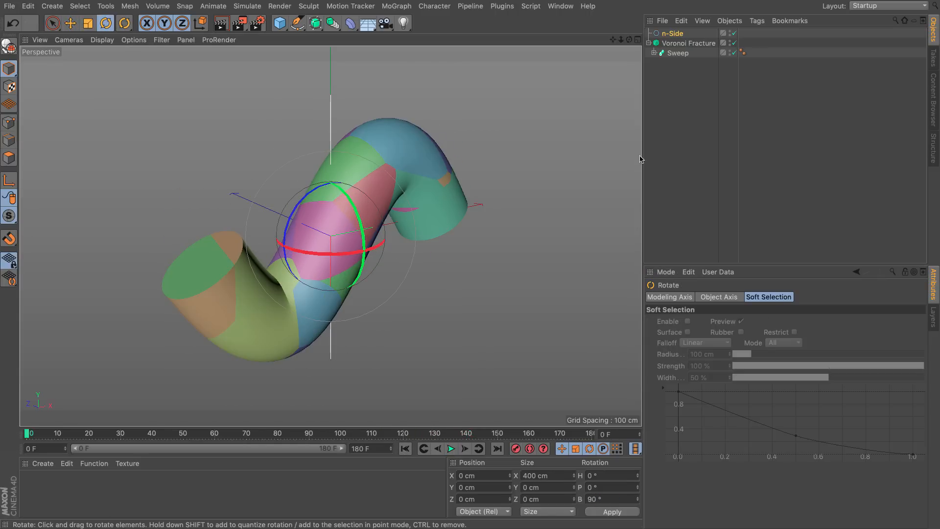
Step: Replace the Voronoi Fracture's Point Generator source with the vertical n-Side spline and play the animation to check the slices
left_click(699, 45)
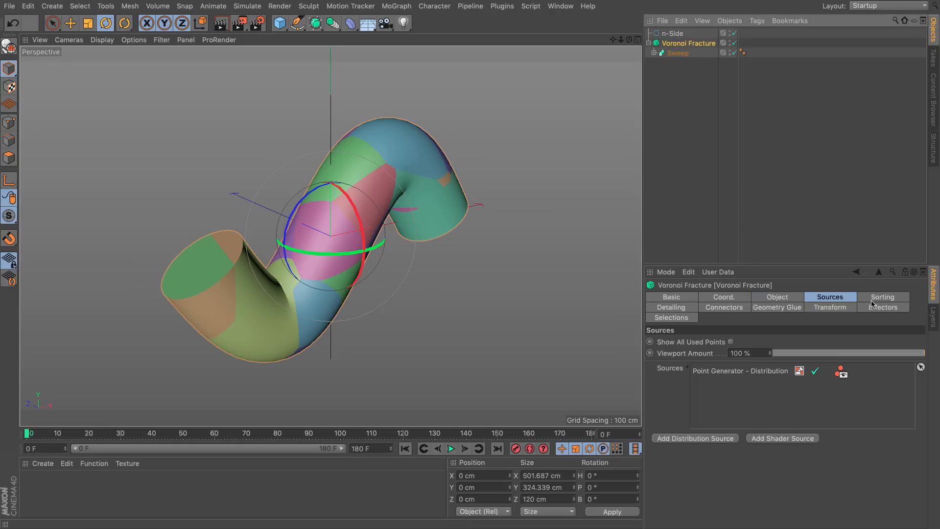
left_click(839, 299)
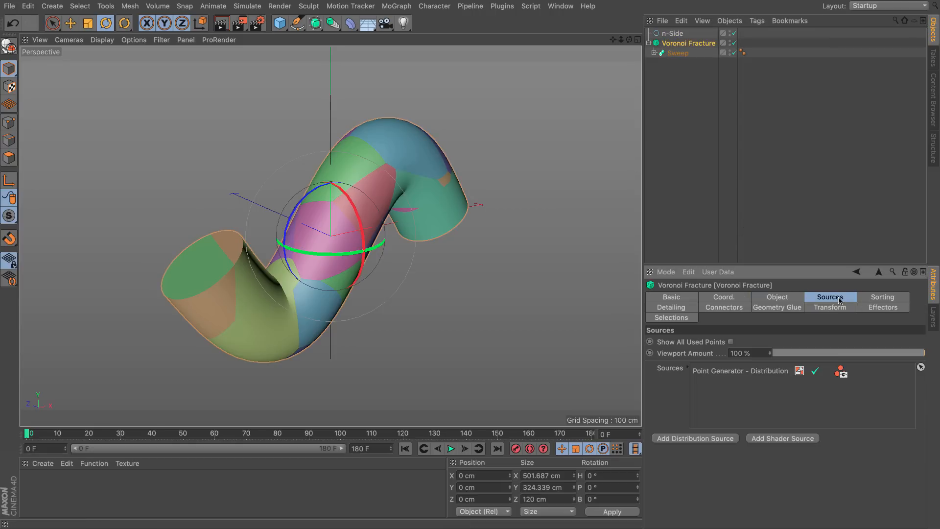
left_click(720, 371)
key("Delete")
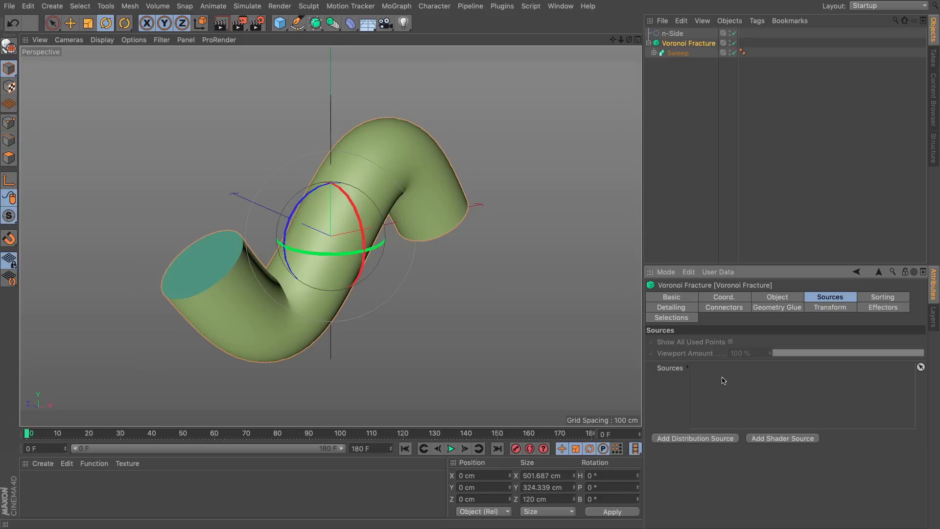
left_click_drag(672, 34, 670, 36)
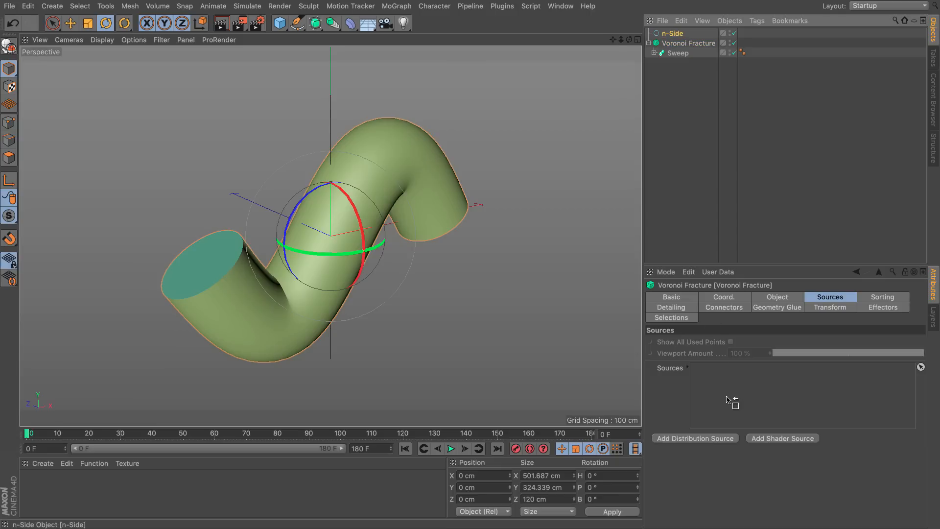
left_click_drag(726, 399, 732, 399)
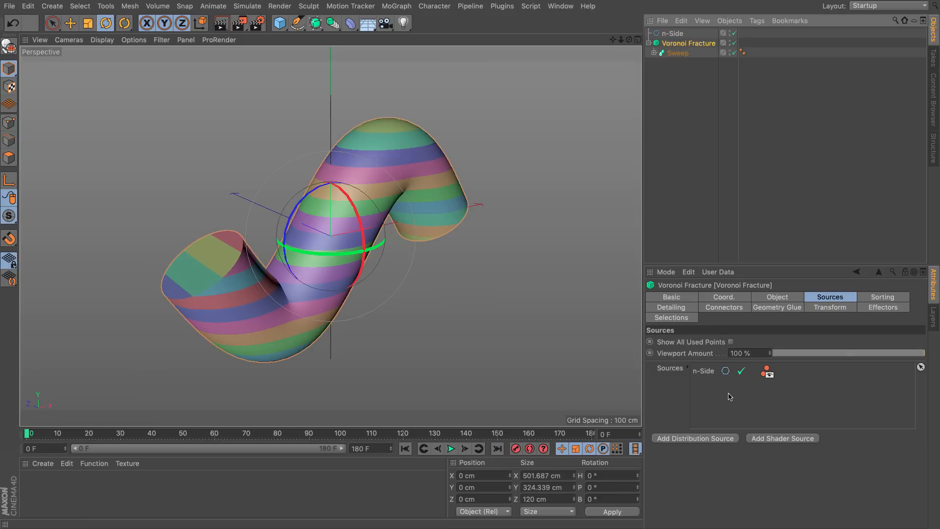
left_click(711, 374)
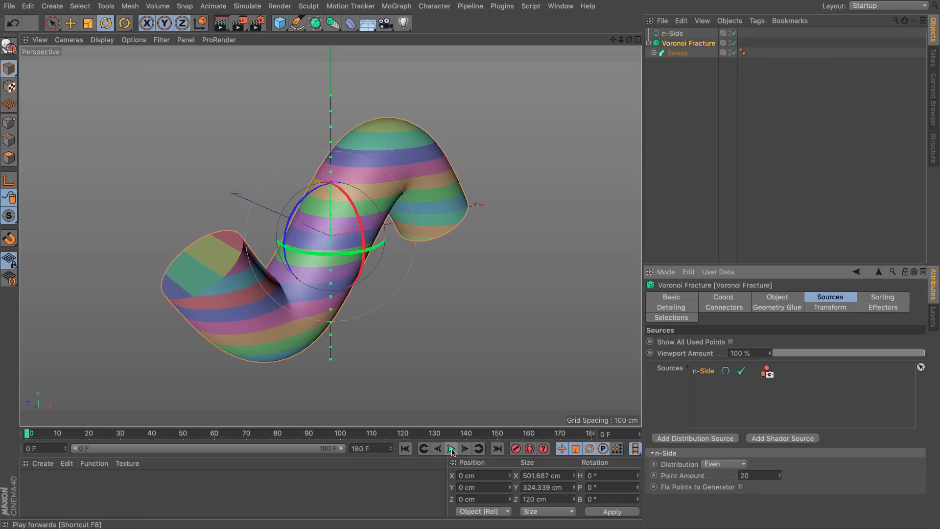
left_click(452, 448)
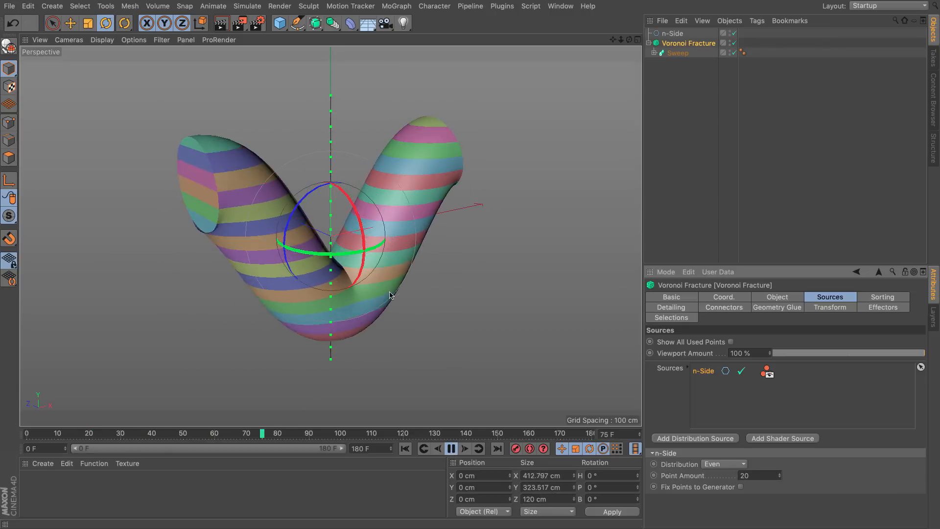
Step: Show mesh lines on the shaded Perspective view, toggling the Voronoi Fracture's Colorize Fragments off and back on
left_click(777, 296)
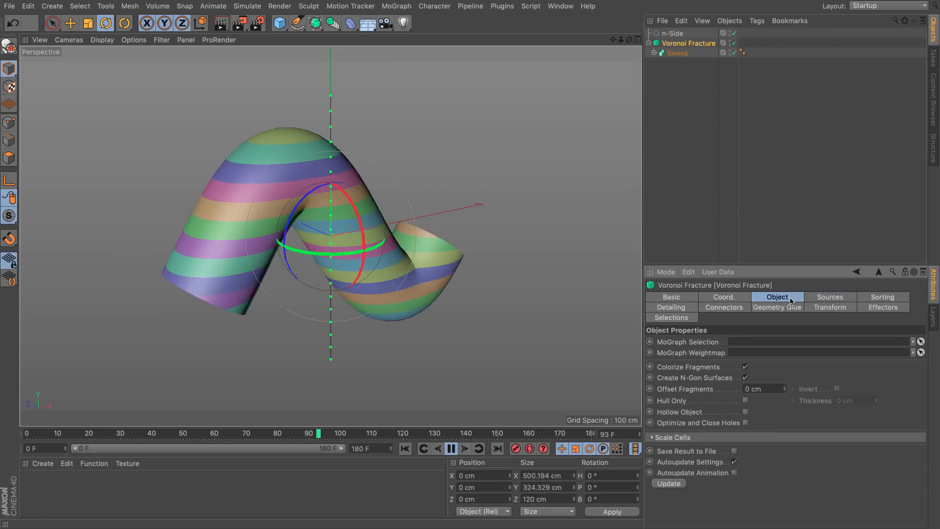
left_click(745, 366)
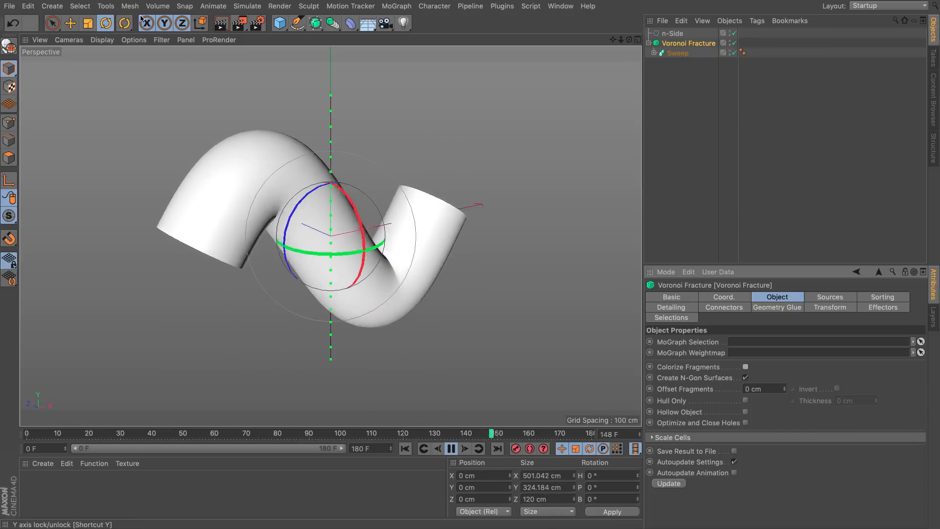
left_click(102, 40)
left_click(109, 70)
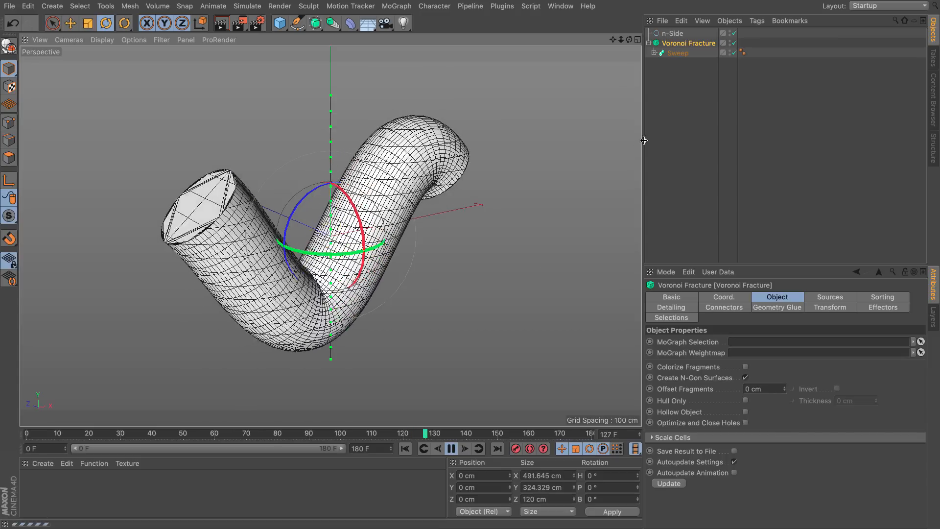
left_click(745, 367)
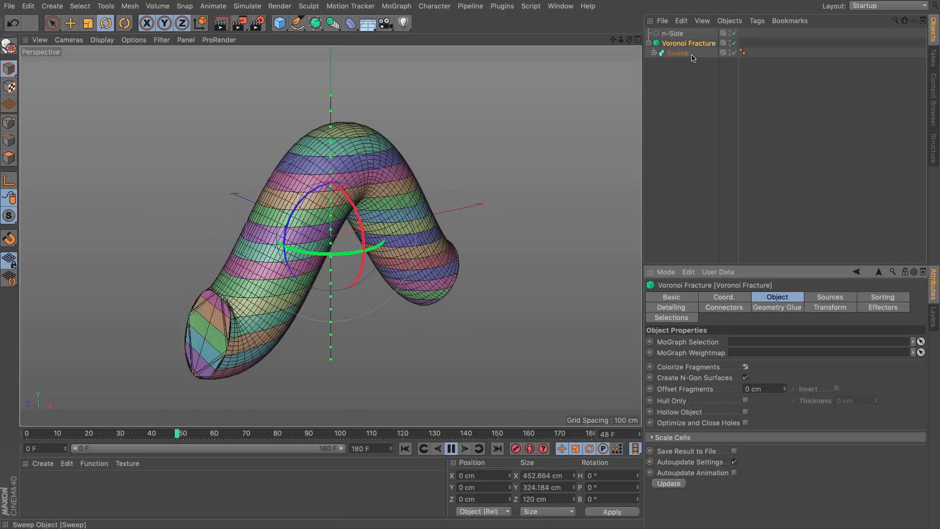
Step: Try moving the slicing n-Side spline down along Y during playback, stop at frame 0 and undo the move
left_click(674, 34)
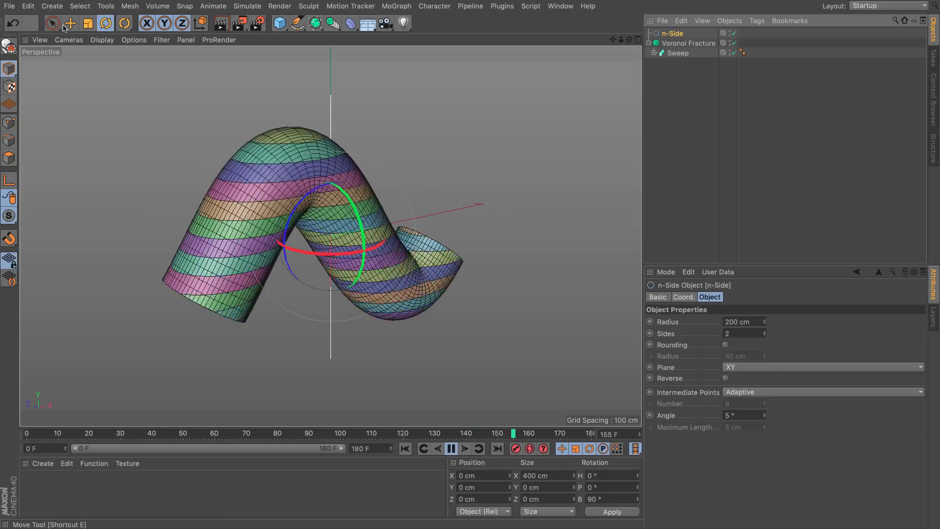
key("e")
left_click_drag(331, 308, 337, 348)
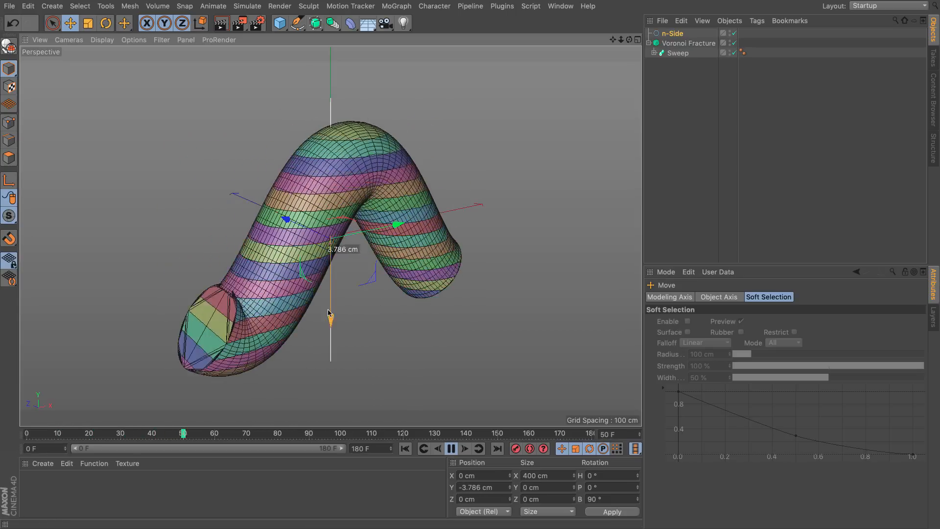
left_click(451, 449)
left_click(405, 449)
key("super+z")
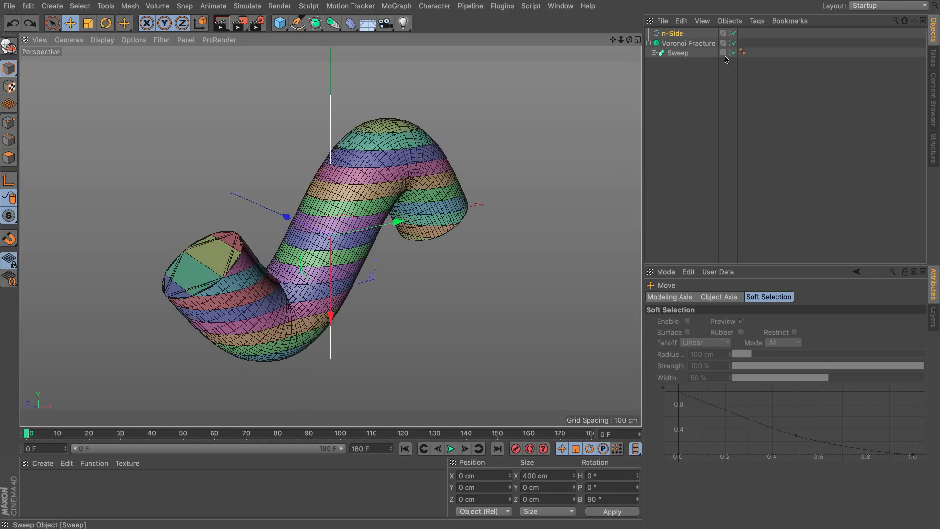
Step: Remove the n-Side spline from the Voronoi Fracture's sources
left_click(670, 33)
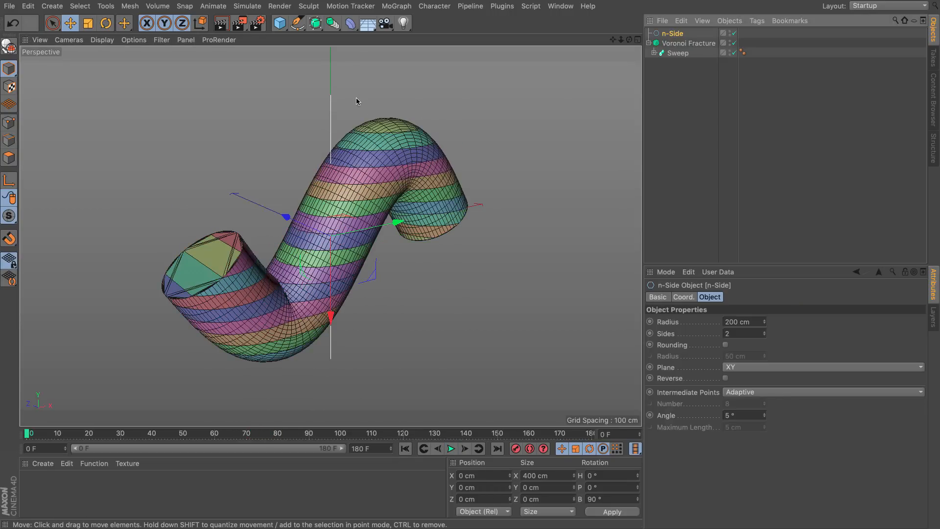
left_click(686, 43)
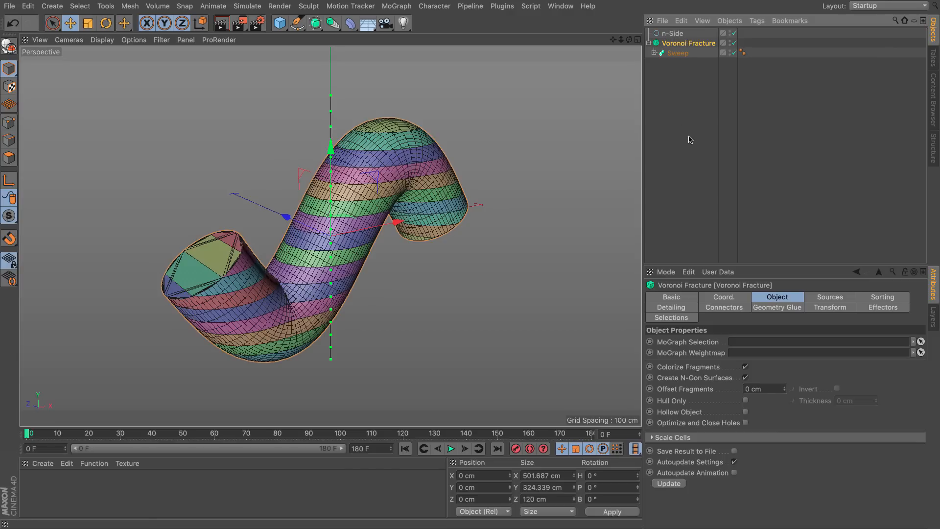
left_click(838, 297)
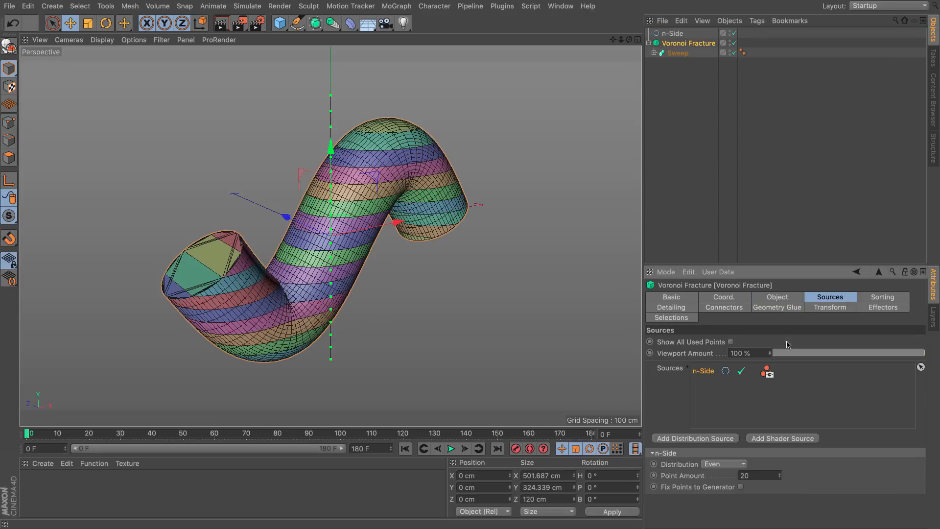
key("Delete")
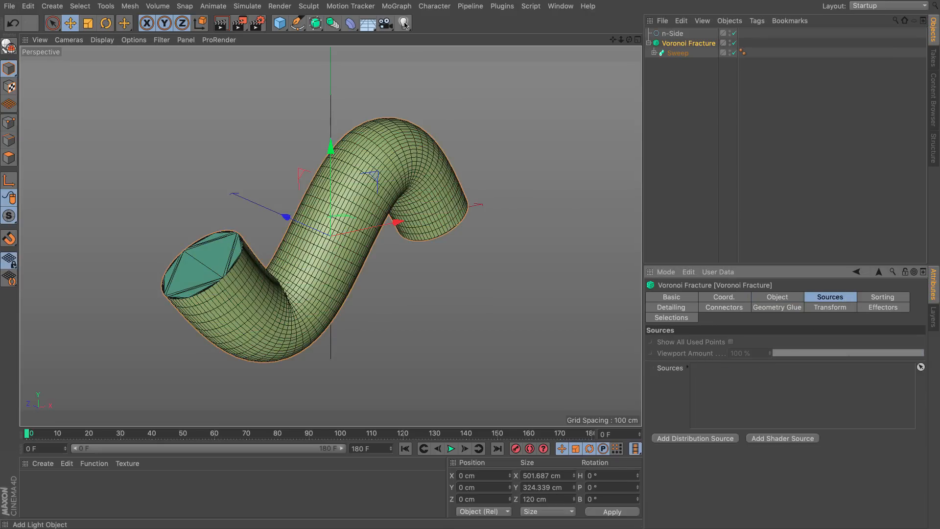
Step: Add a MoGraph Matrix object in Object mode and assign the vertical n-Side spline as its object
left_click(396, 5)
left_click(410, 141)
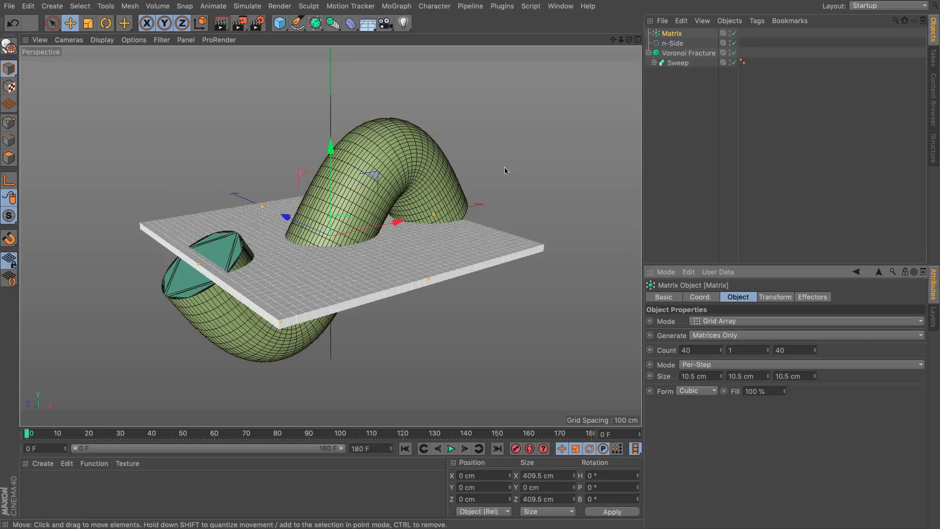
left_click(719, 322)
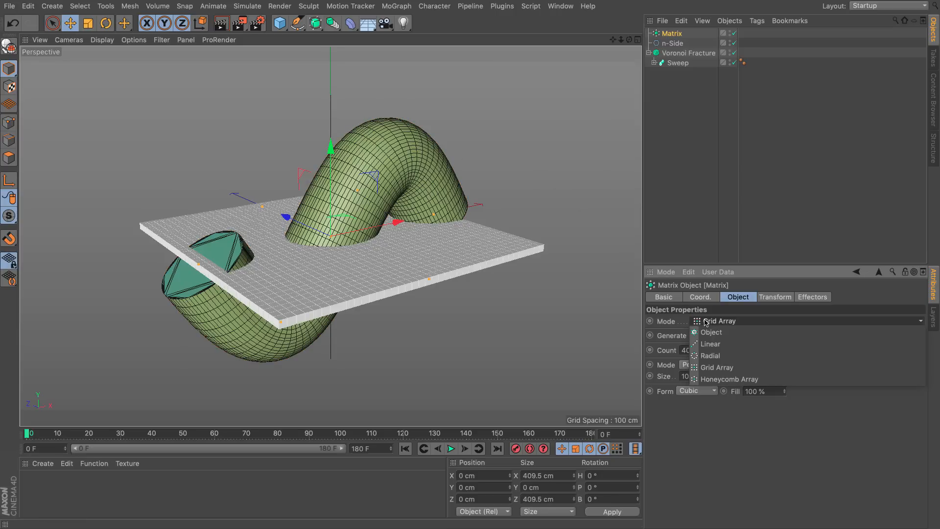
left_click(713, 336)
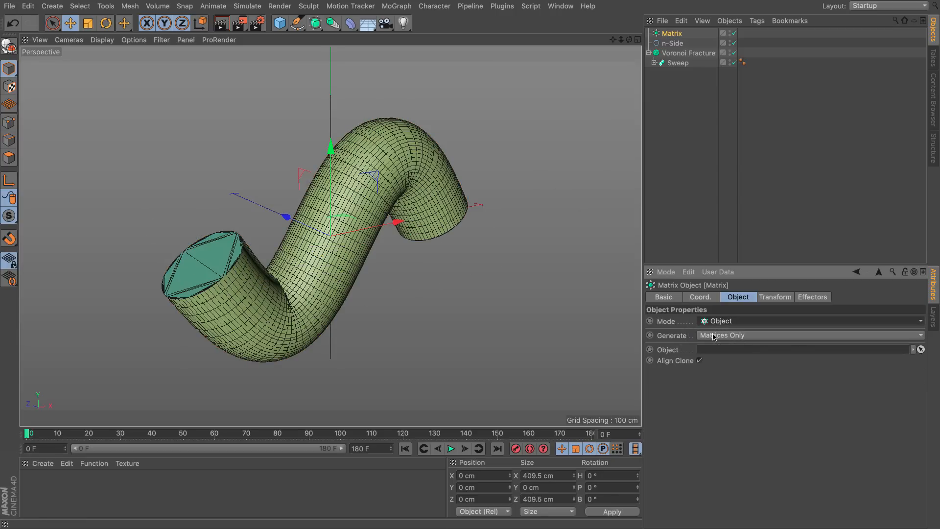
left_click_drag(671, 43, 690, 150)
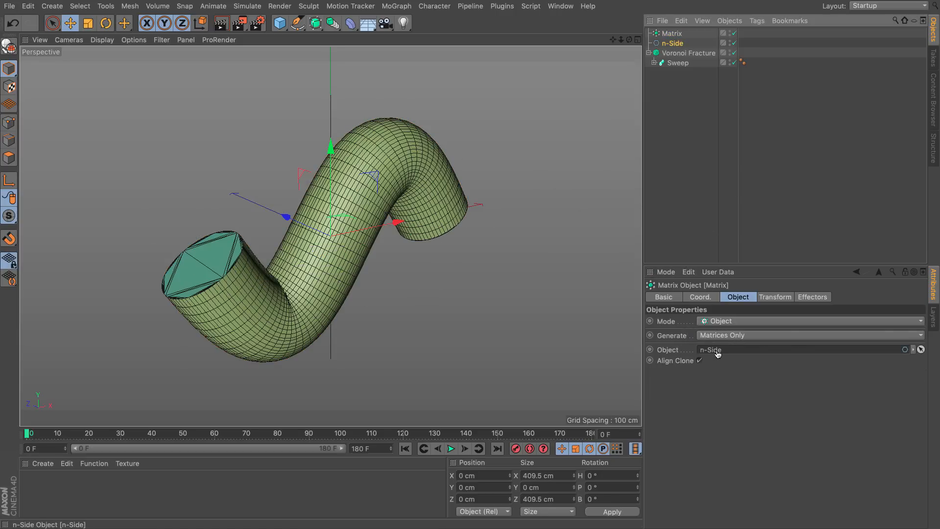
left_click_drag(716, 353, 716, 352)
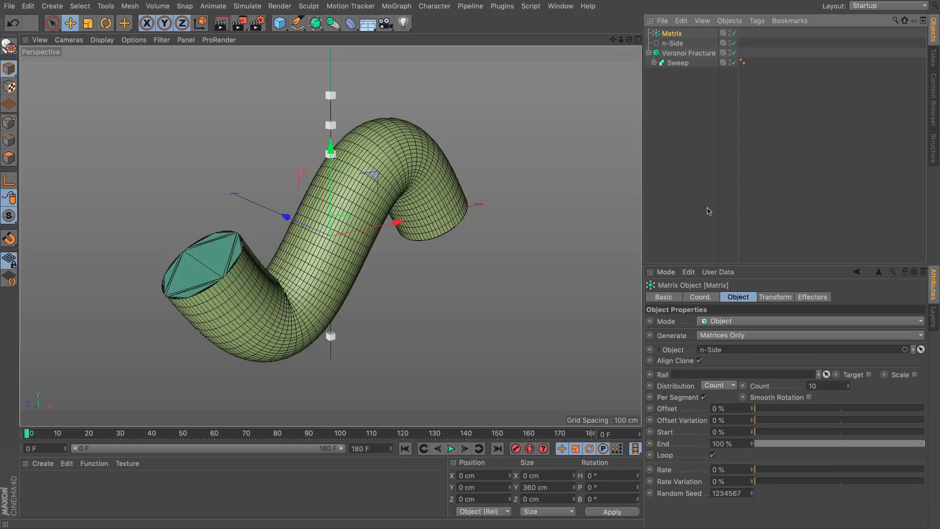
Step: Try the Matrix in Linear mode with a count of 7, and return it to Object mode on the n-Side spline
left_click(714, 327)
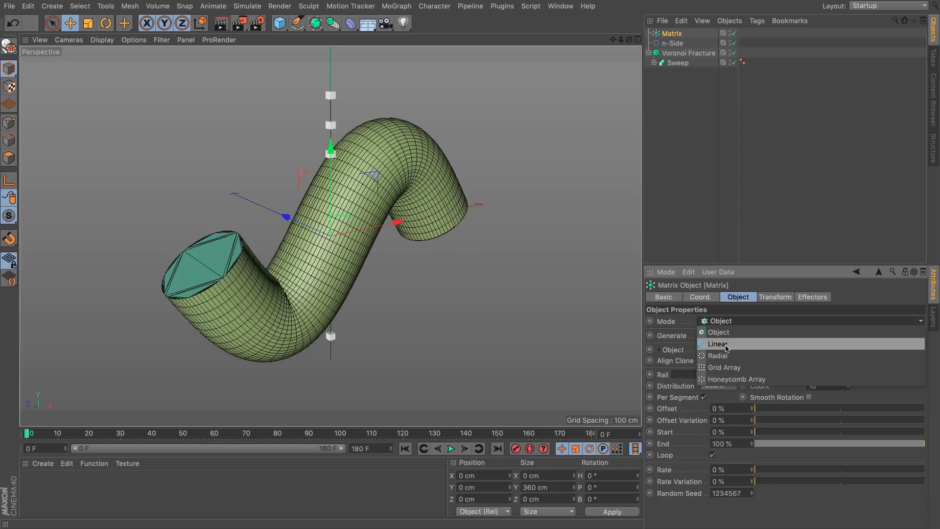
left_click(726, 345)
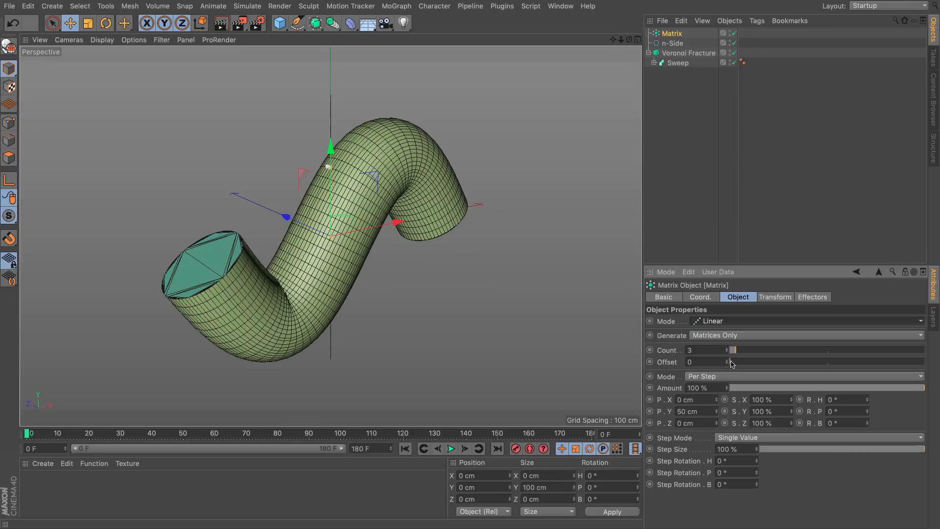
left_click(744, 350)
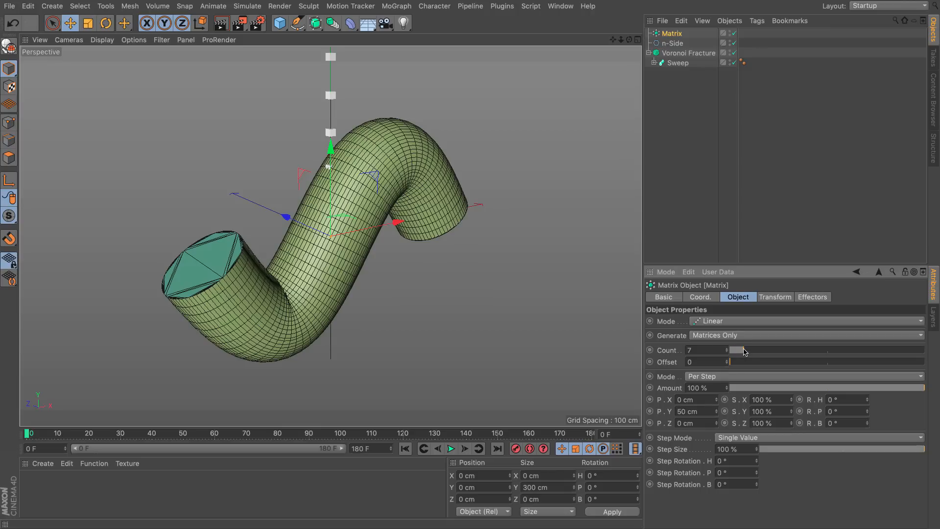
left_click(729, 324)
left_click(728, 333)
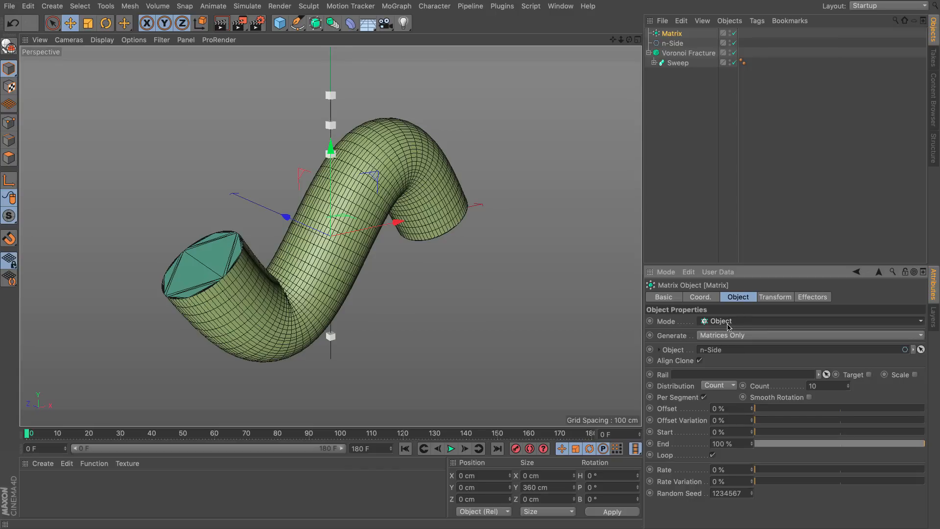
left_click(674, 44)
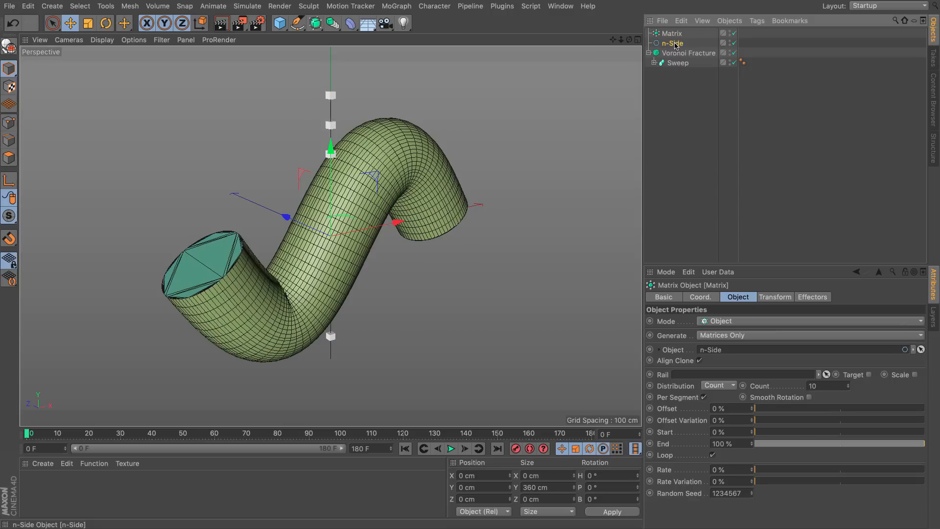
left_click_drag(706, 356, 705, 355)
Step: Set the Matrix's Rate to 100% and play the animation to check the matrices moving along the spline
left_click(739, 470)
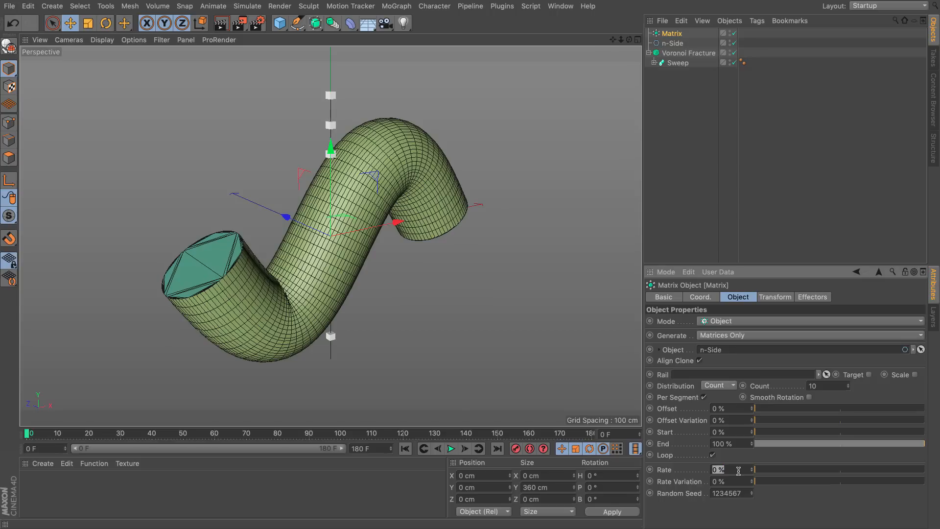
key("Return")
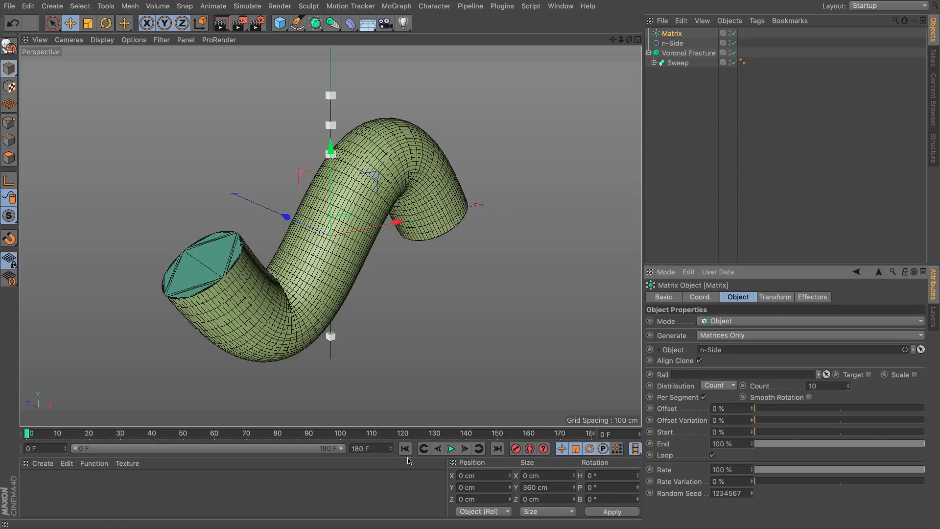
left_click(450, 448)
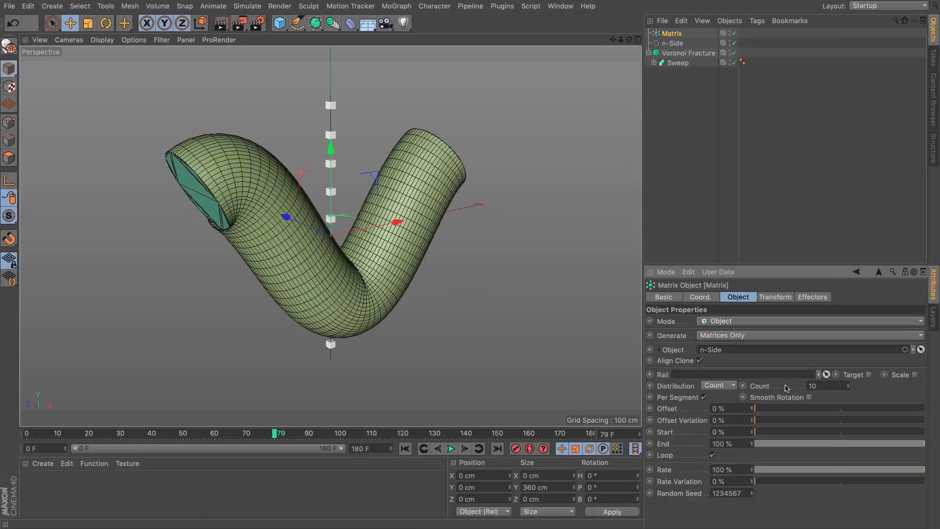
Step: Reduce the Matrix's Count to 1, return to frame 0 and disable the Voronoi Fracture and Sweep
key("Return")
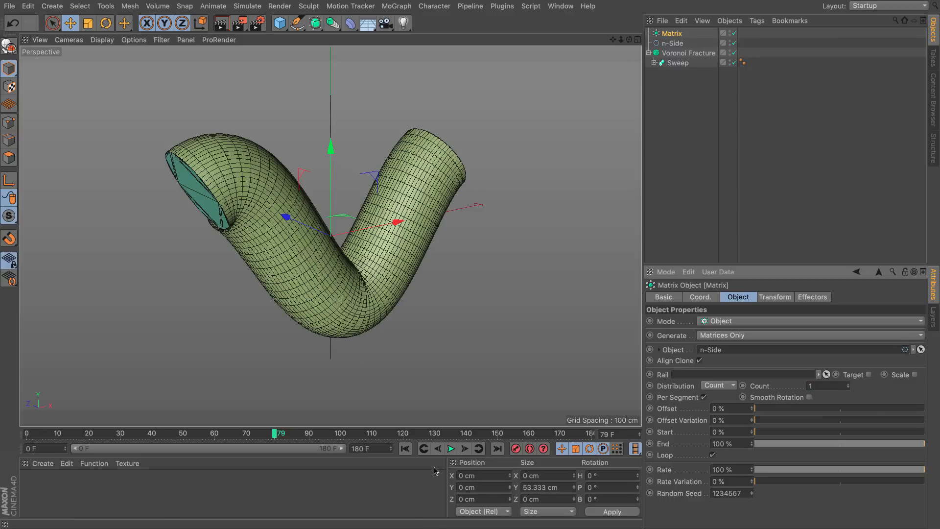
left_click(405, 449)
left_click(734, 53)
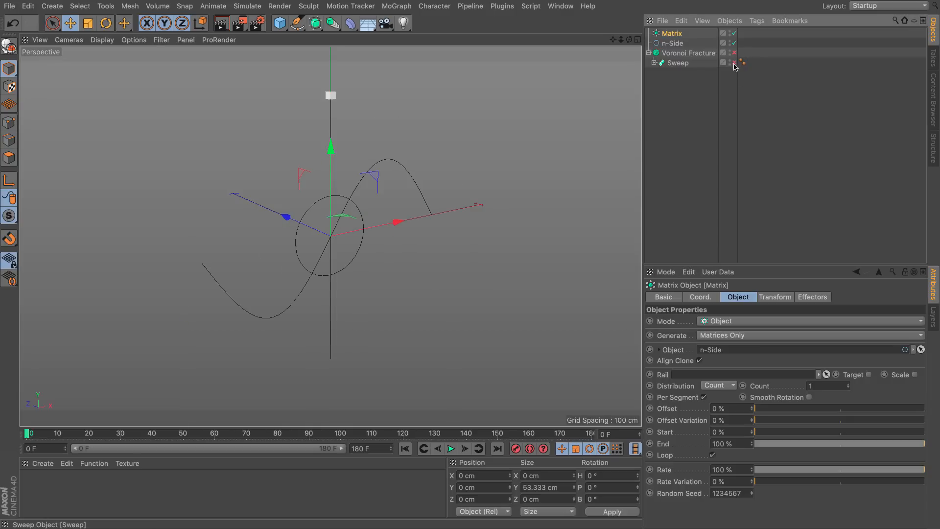
Step: Play the animation and scrub back to frame 0 to examine the single matrix travelling along the spline
left_click(451, 448)
left_click(451, 449)
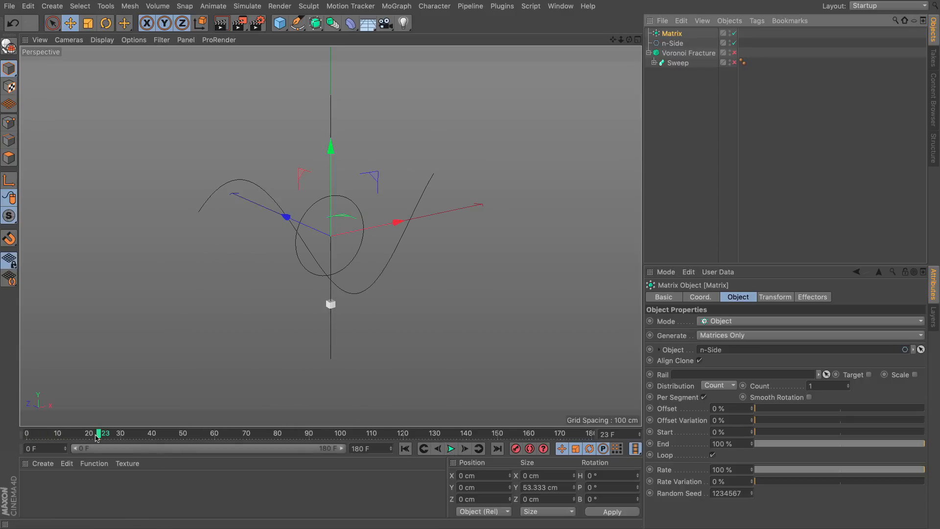
left_click_drag(97, 434, 27, 433)
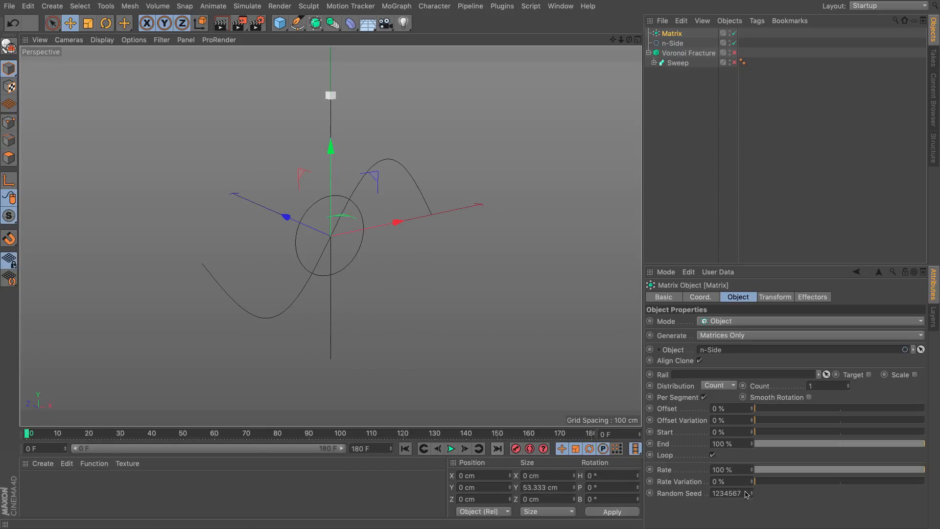
Step: Set the Matrix's Rate to -10% while the animation plays
left_click(451, 448)
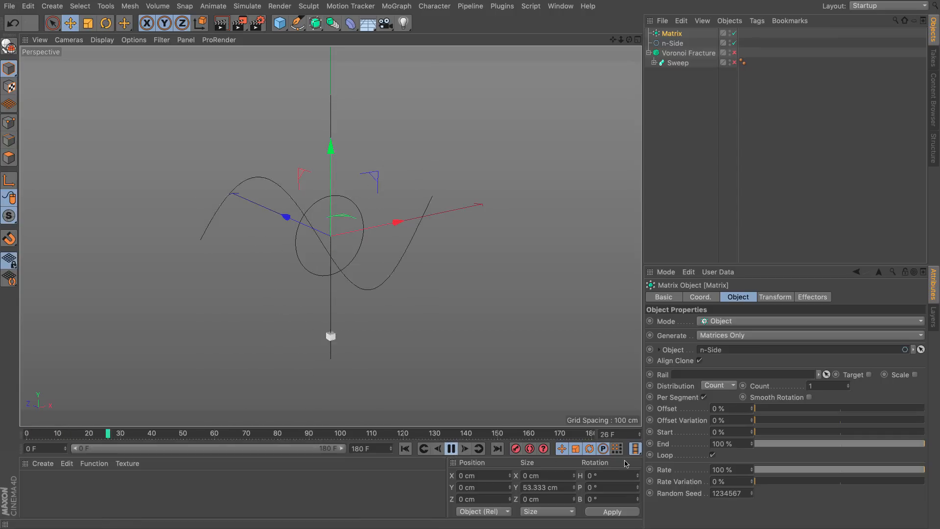
left_click(736, 469)
type("-10")
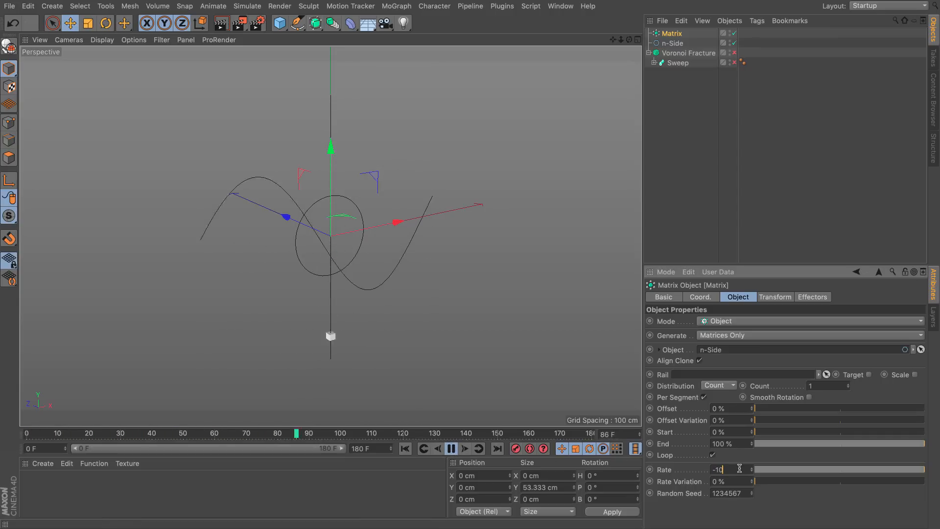
key("Return")
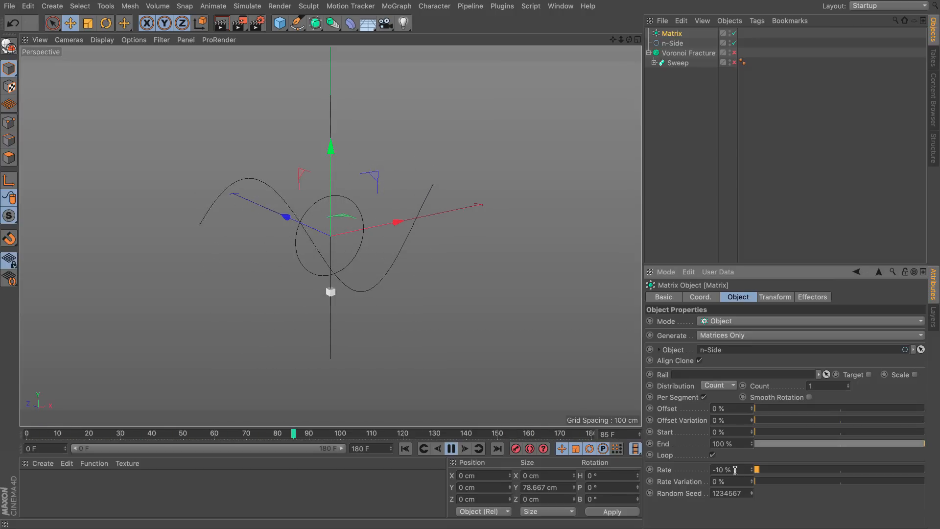
Step: Extend the animation's end to 300 frames, expand the preview range to match and restart playback from frame 0
left_click(377, 448)
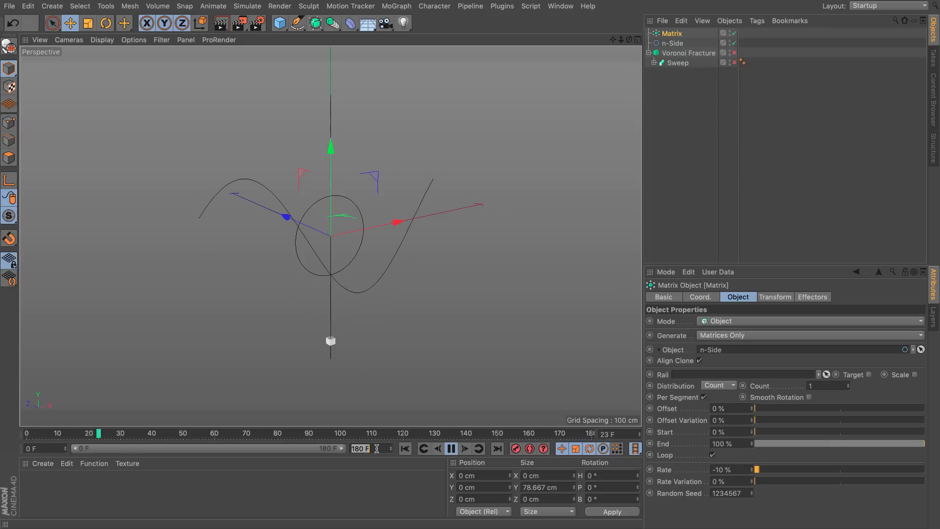
type("300")
key("Return")
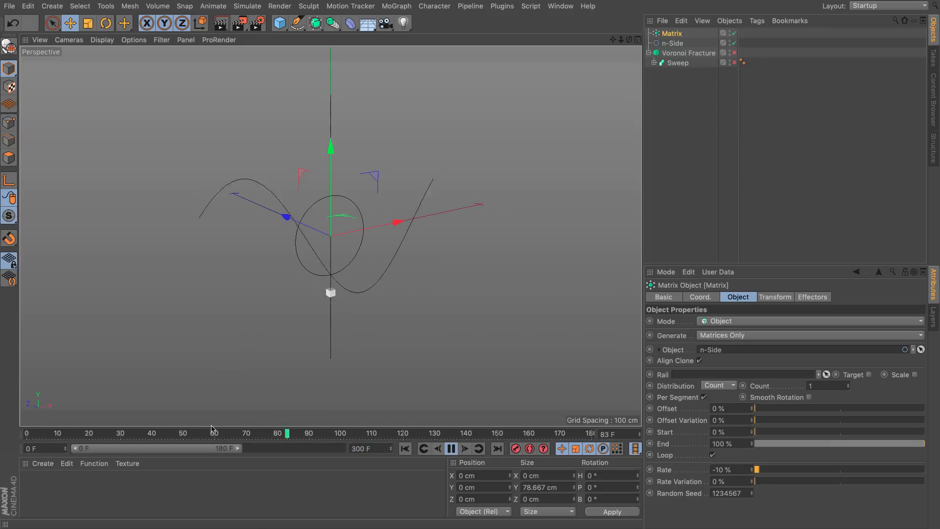
double_click(210, 449)
left_click(406, 449)
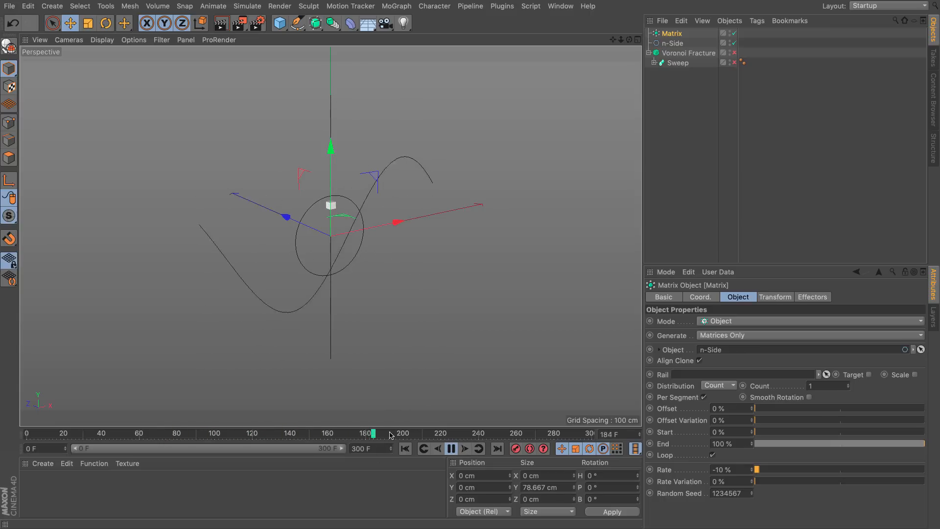
Step: Stop playback, scrub to frame 300 and step to frame 301 to check where the matrix loops
left_click(451, 448)
left_click_drag(411, 434, 593, 443)
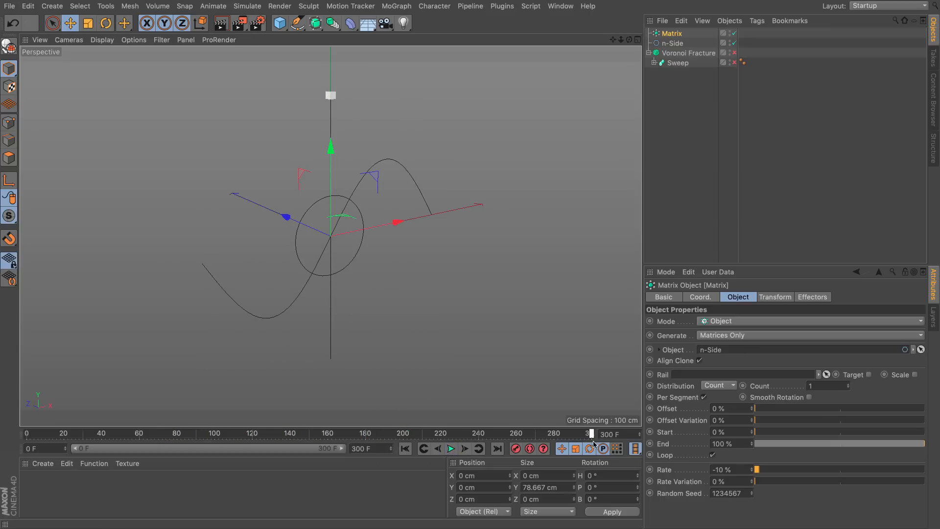
left_click(464, 448)
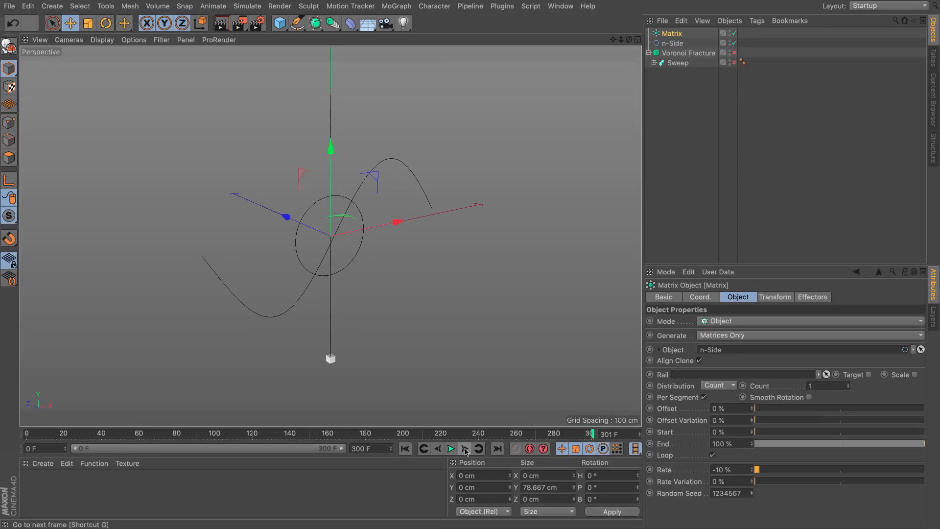
Step: Return to frame 0 and re-enable the Sweep and Voronoi Fracture
left_click(404, 449)
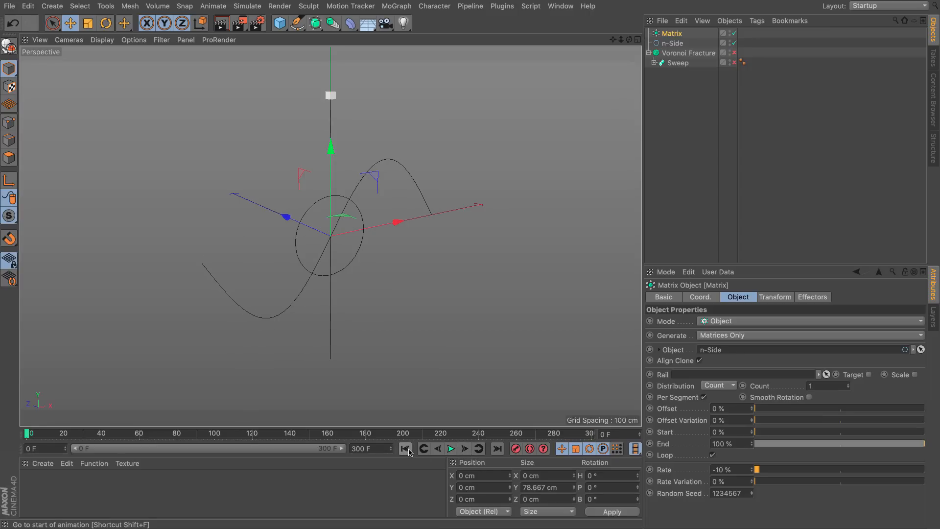
left_click(734, 63)
left_click(734, 53)
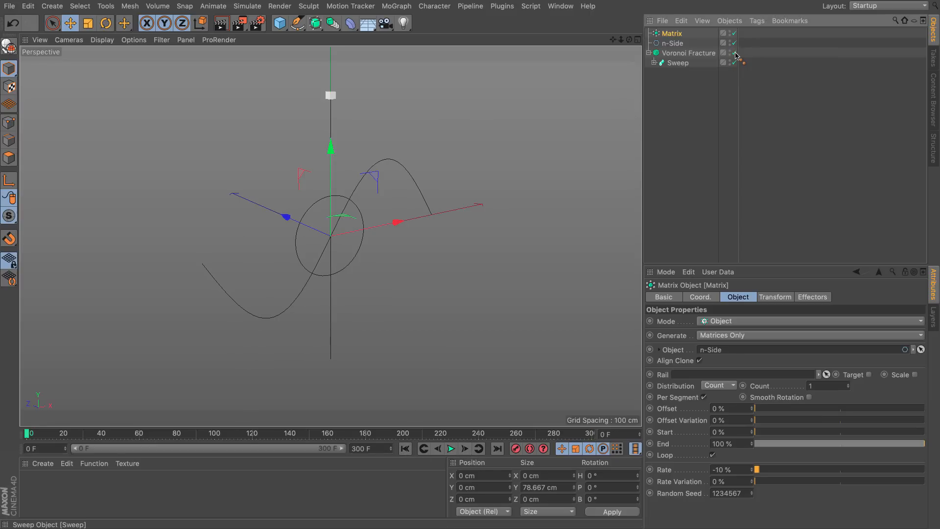
Step: Inspect the Formula deformer under the Sweep's n-Side and play the animation to check the wave's loop
left_click(653, 63)
left_click(659, 82)
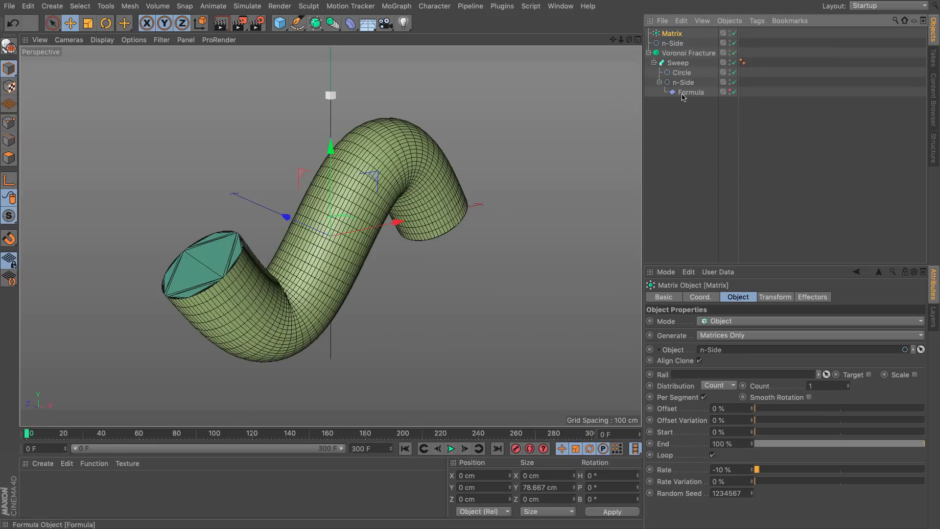
left_click(692, 92)
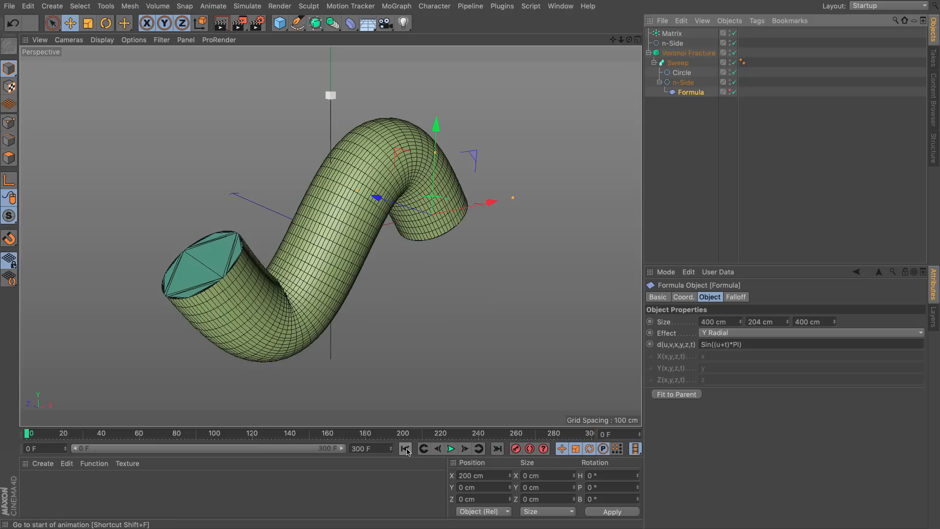
left_click(451, 449)
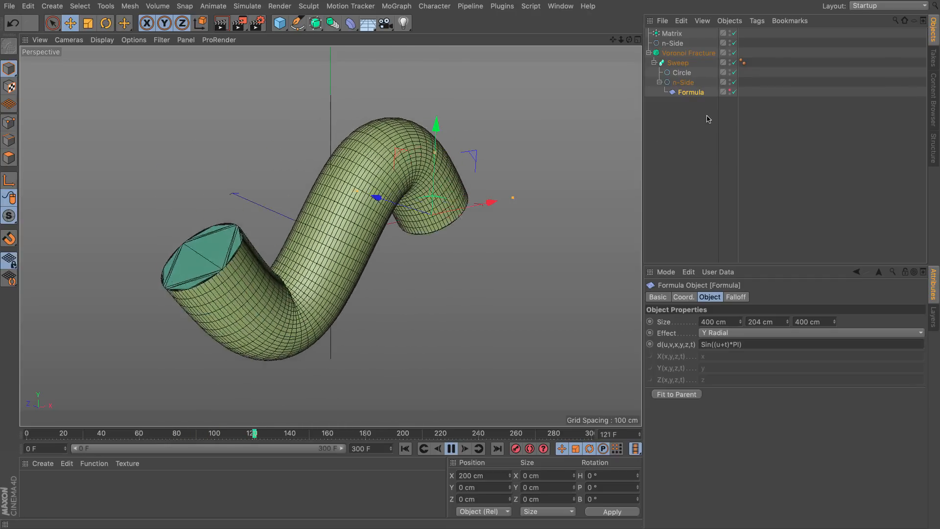
left_click(658, 82)
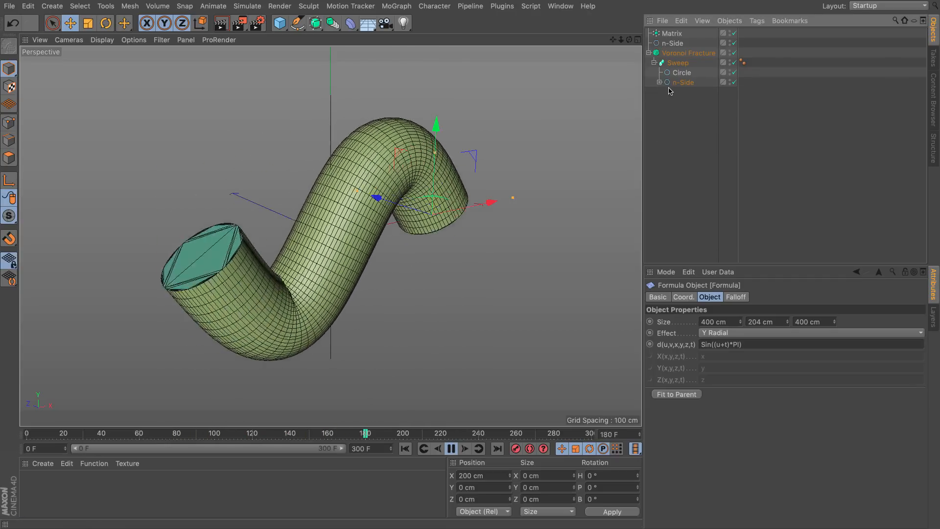
Step: Assign the Matrix as the Voronoi Fracture's point source and pause the playback
left_click(672, 53)
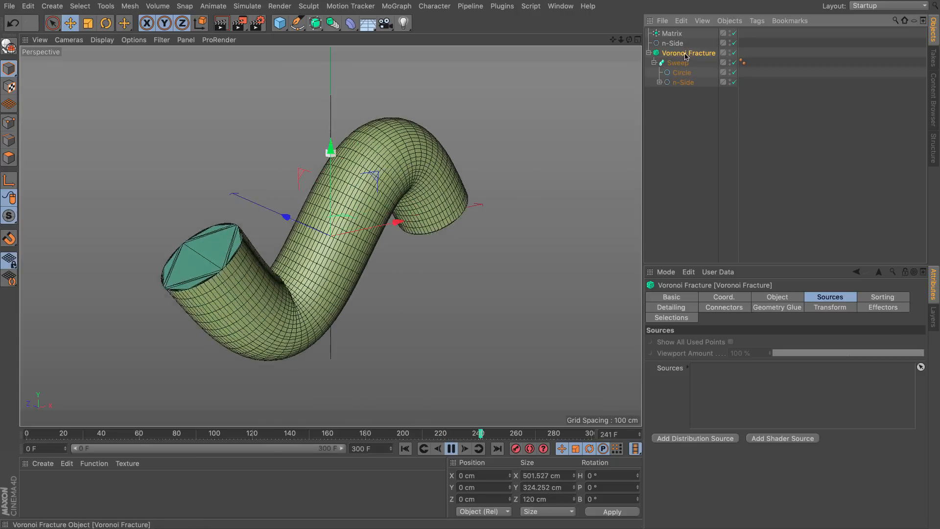
left_click_drag(672, 37, 673, 62)
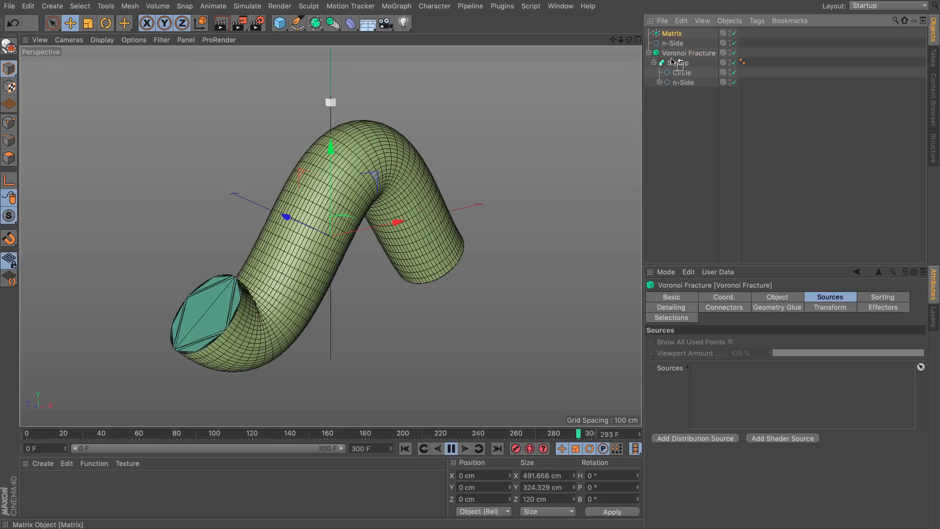
left_click_drag(719, 385, 720, 384)
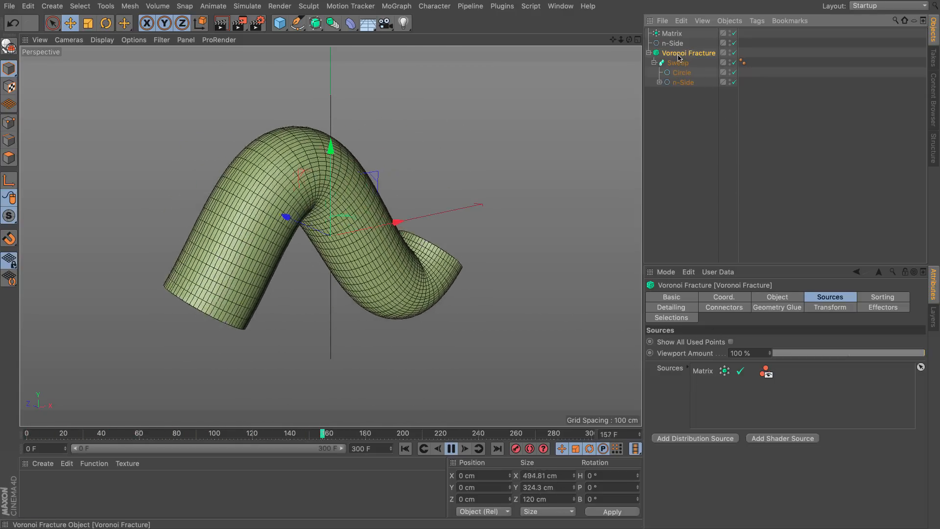
left_click(451, 448)
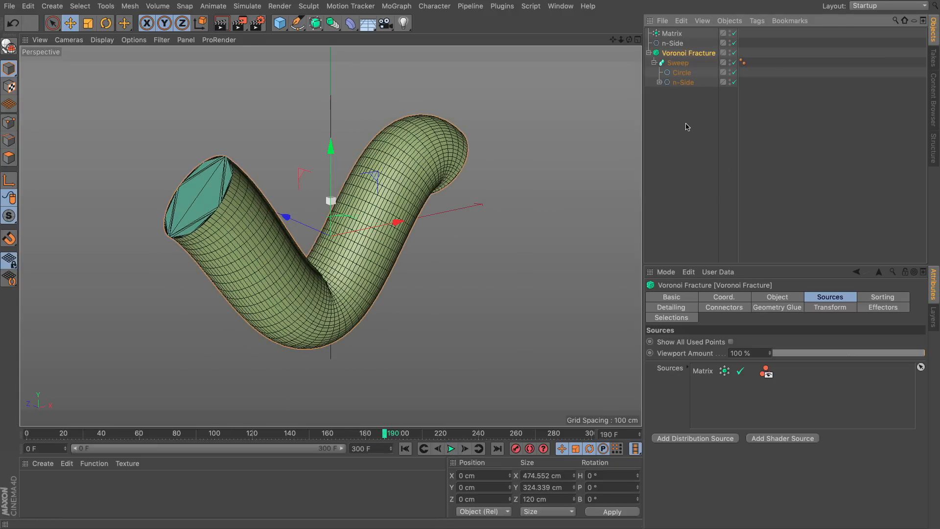
Step: Set the Matrix count to 10 and play the animation
left_click(672, 34)
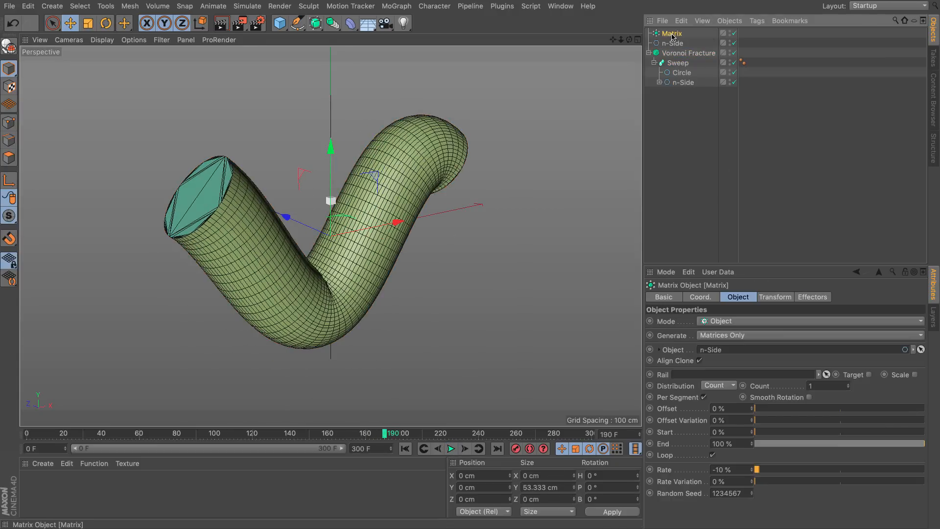
left_click(827, 386)
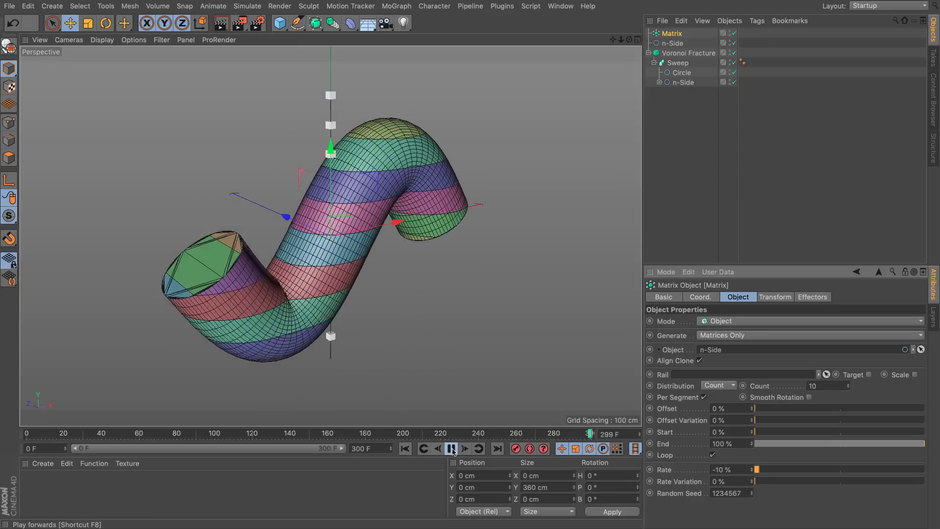
left_click(774, 297)
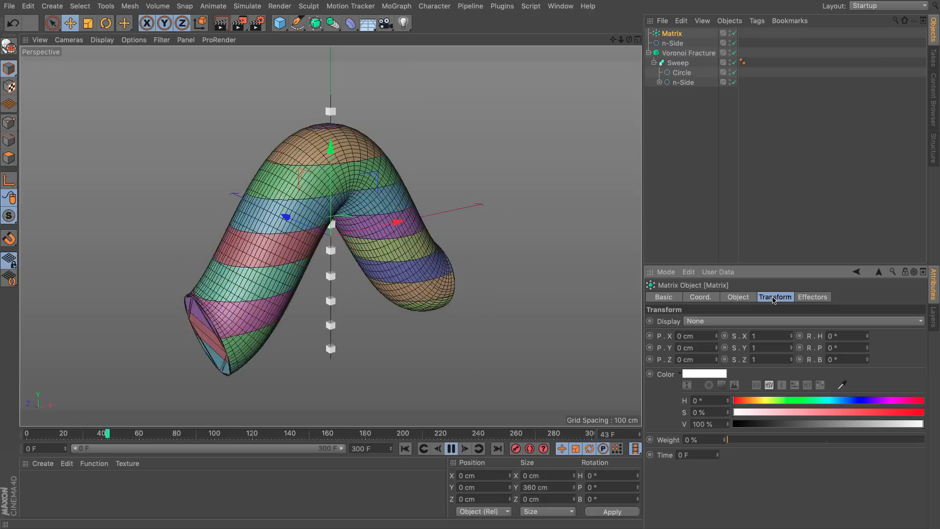
Step: Turn off Colorize Fragments on the Voronoi Fracture and set Offset Fragments to 0.5 cm
left_click(688, 53)
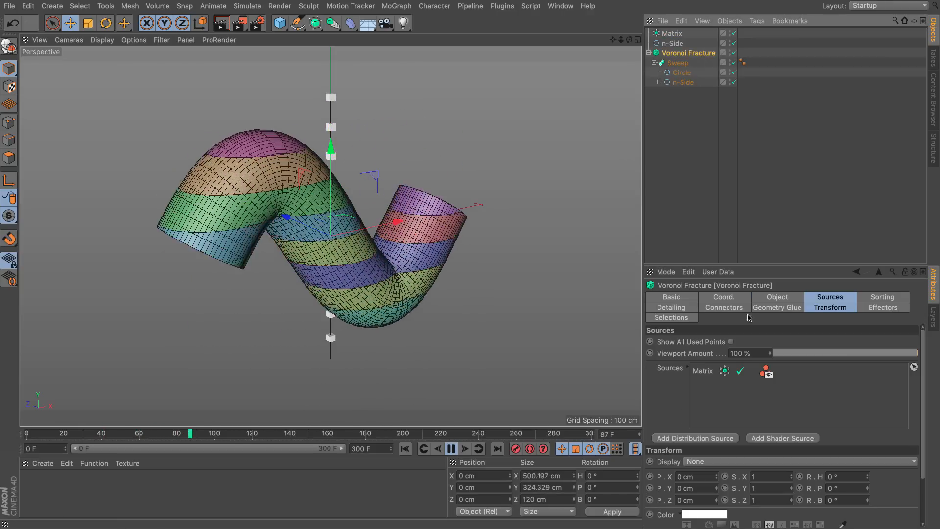
left_click(777, 297)
left_click(744, 367)
left_click(785, 386)
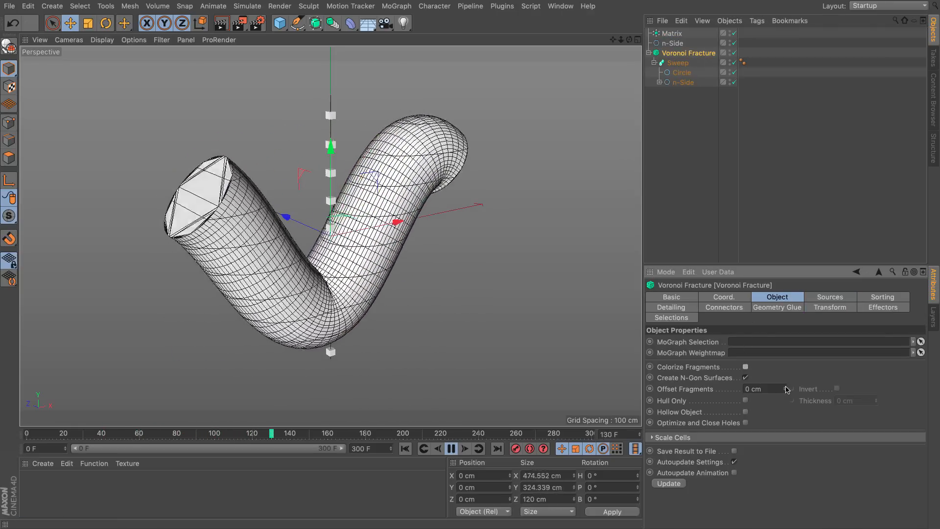
left_click(784, 386)
left_click(784, 386)
left_click(784, 386)
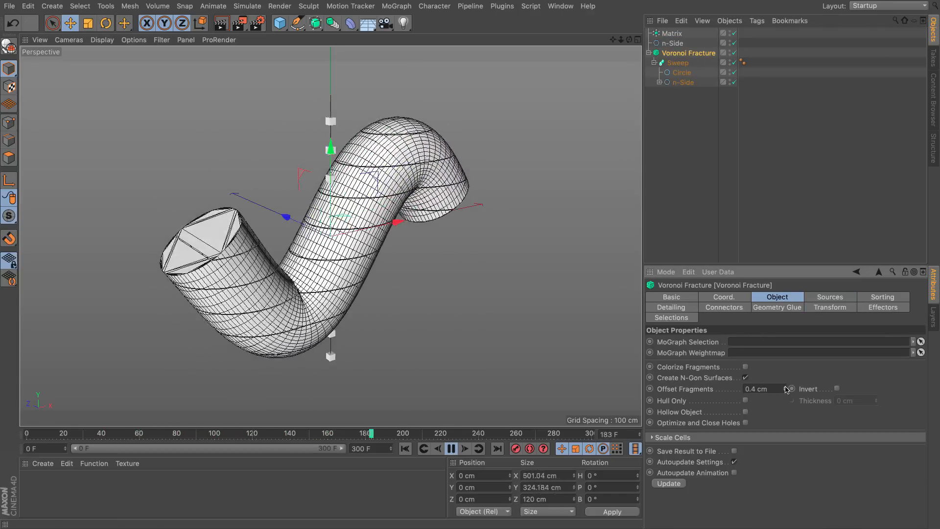
left_click(784, 387)
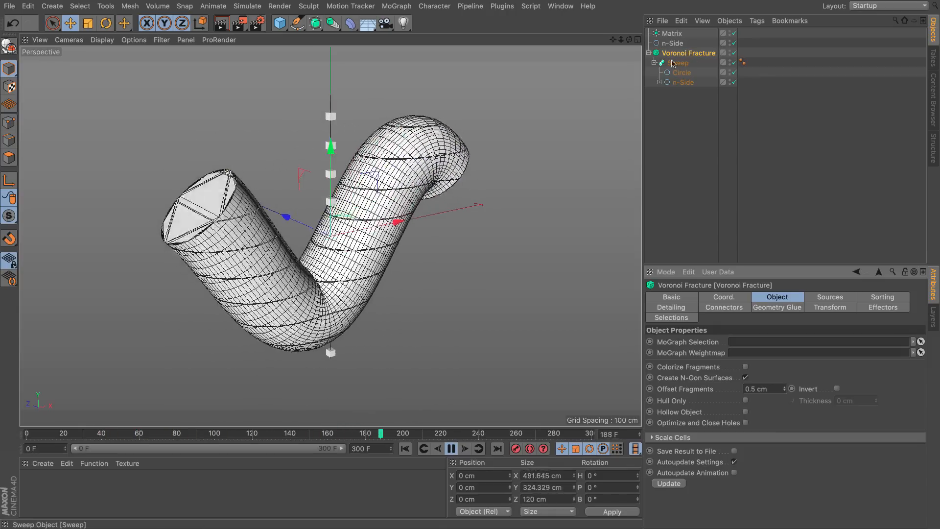
Step: Check the cap settings of the Sweep, including Create Single Object
left_click(670, 64)
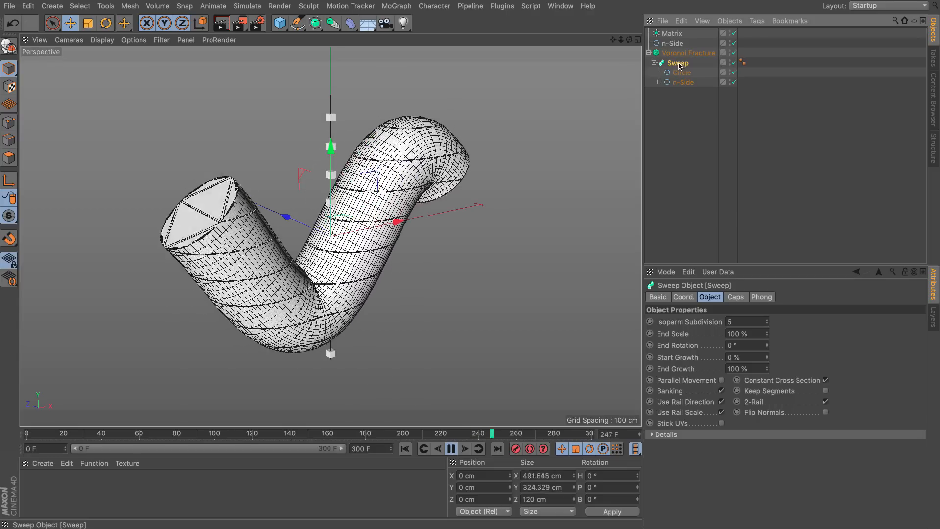
left_click(735, 297)
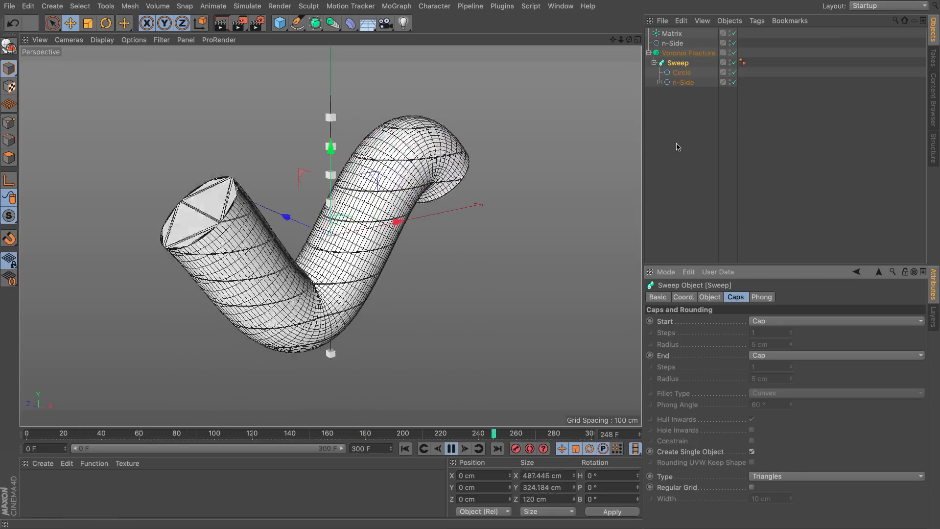
Step: Set the Matrix's Offset to 100 %, Offset Variation to 10 % and Count to 12
left_click(673, 34)
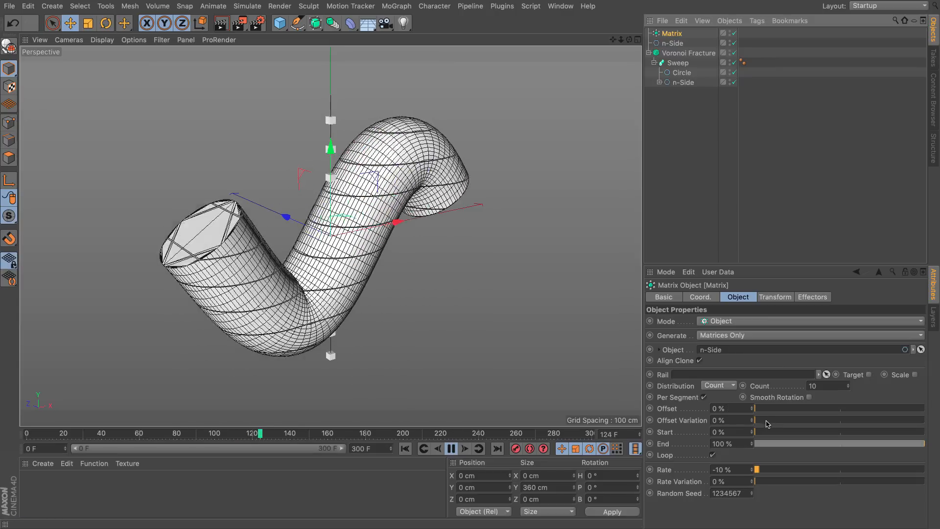
left_click_drag(767, 424, 924, 410)
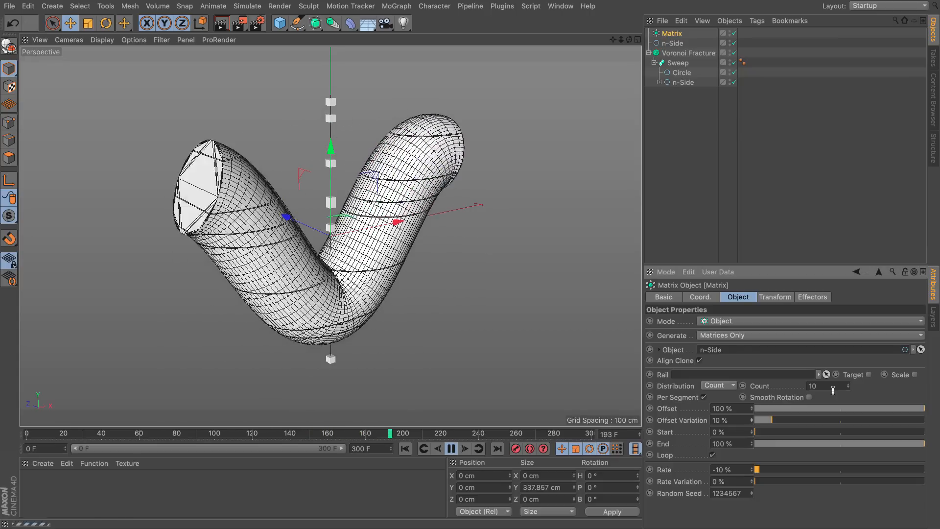
type("12")
key("Return")
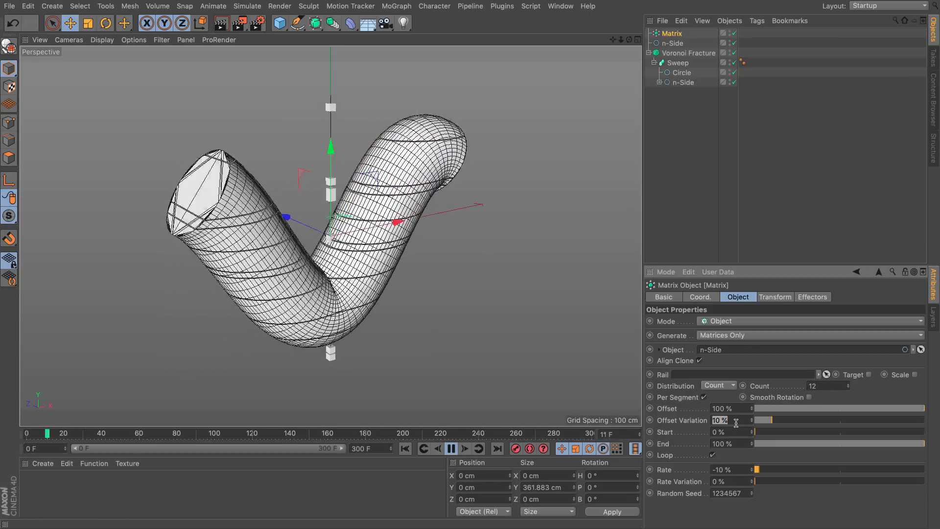
Step: Try Offset Variation values of 100/12 and 3 % on the Matrix
type("100")
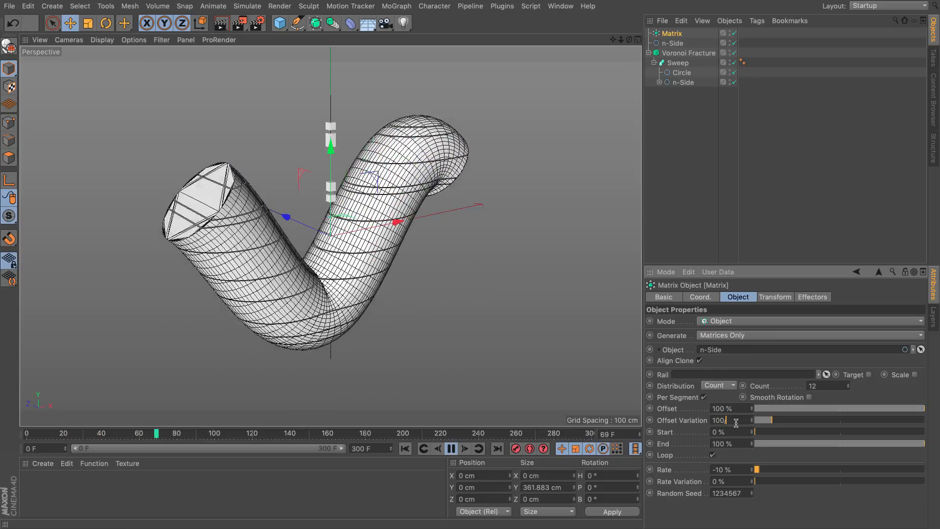
type("/12")
key("Return")
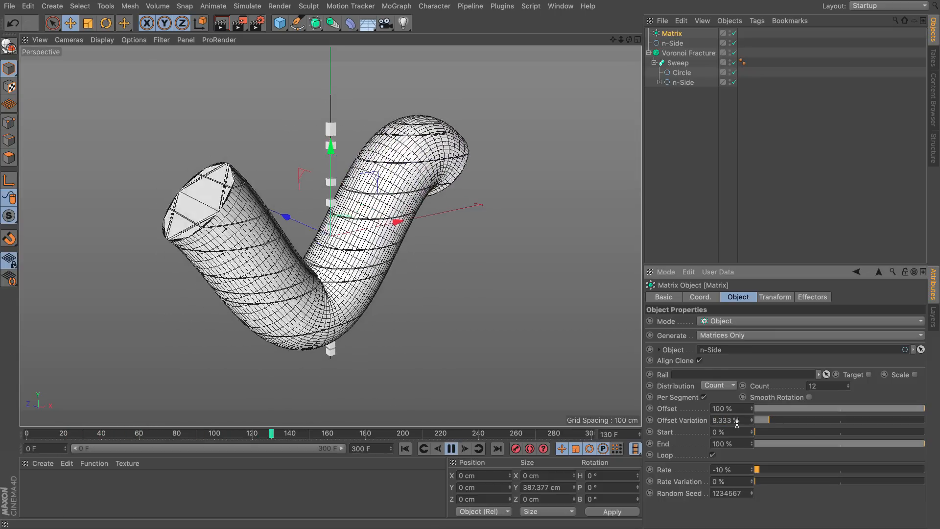
double_click(733, 421)
type("3")
key("Return")
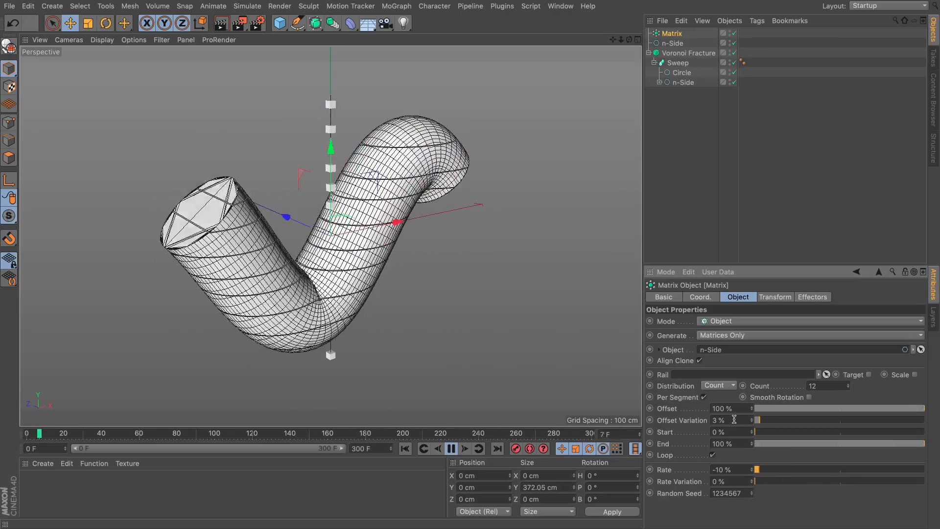
Step: Set the Matrix's Offset Variation to 8 % and restart playback from frame 0
double_click(734, 419)
left_click(451, 449)
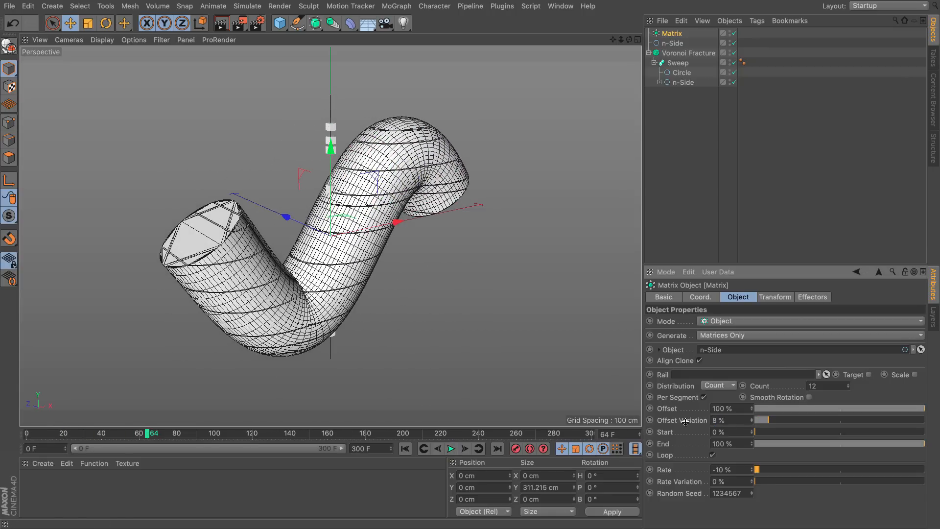
left_click(404, 448)
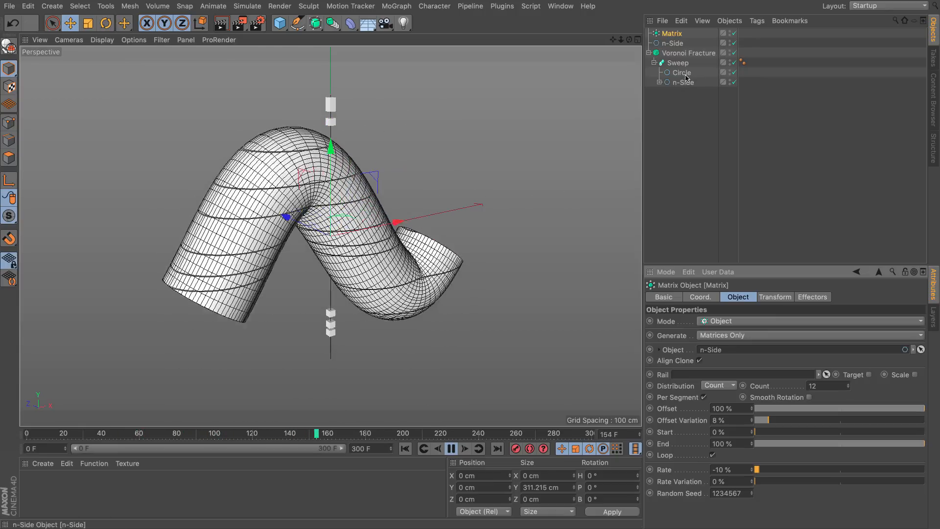
Step: Hide the Matrix and the top-level n-Side in the viewport, keeping the Voronoi Fracture selected
left_click(681, 55)
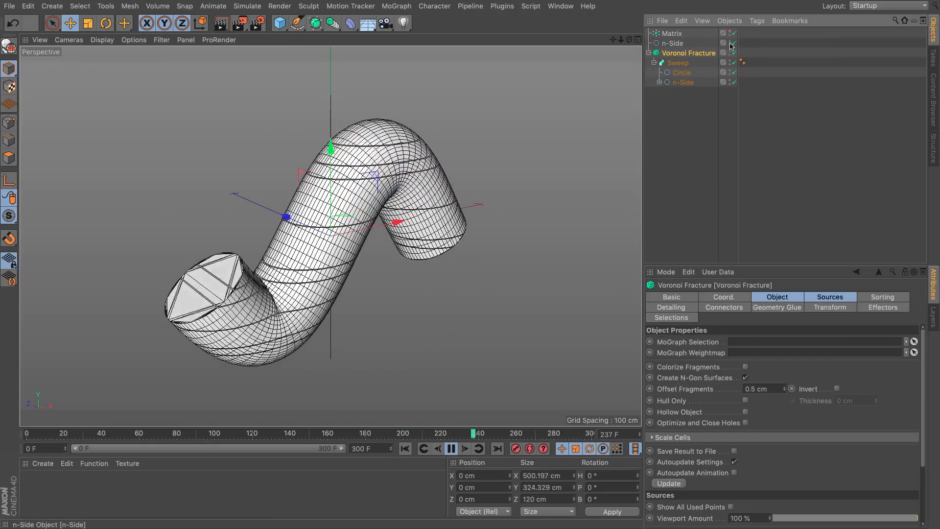
left_click(690, 122)
left_click(674, 54)
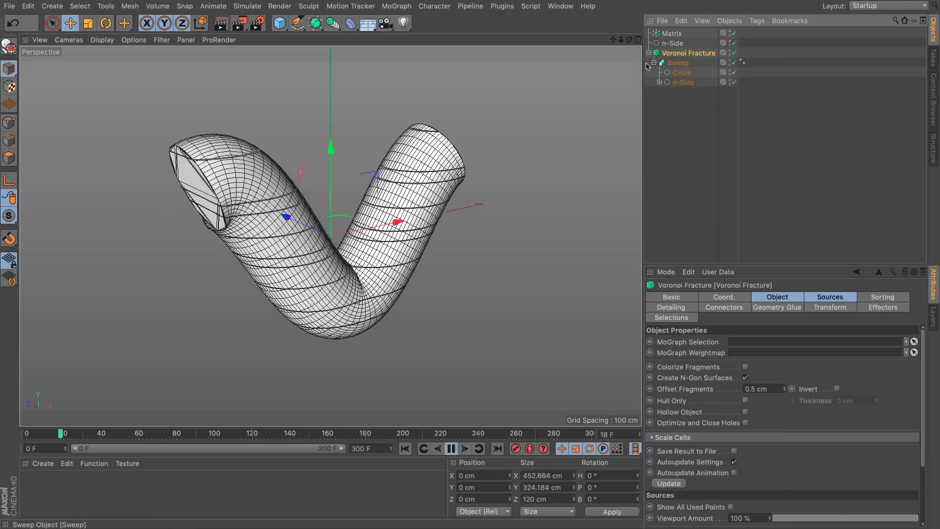
Step: Switch the viewport to smooth shading without wireframe lines and collapse the Sweep's hierarchy
left_click(102, 40)
left_click(99, 56)
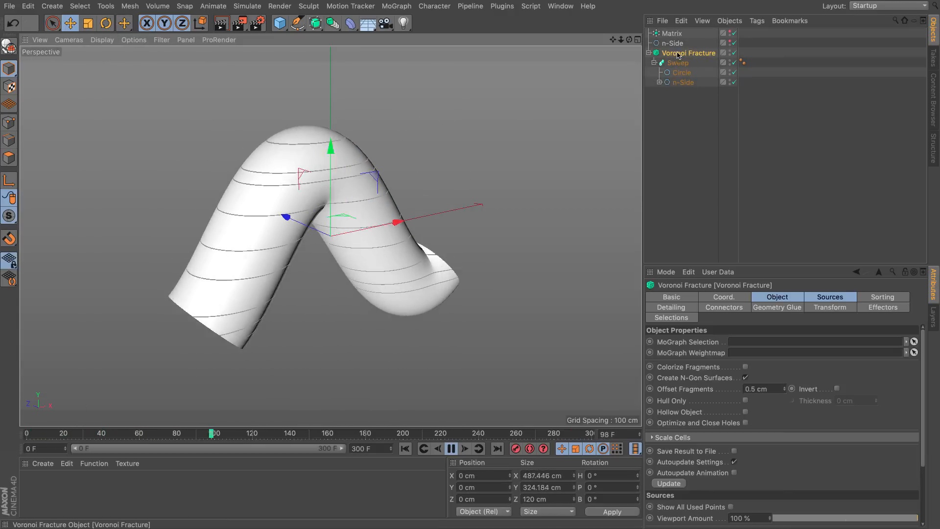
left_click(655, 64)
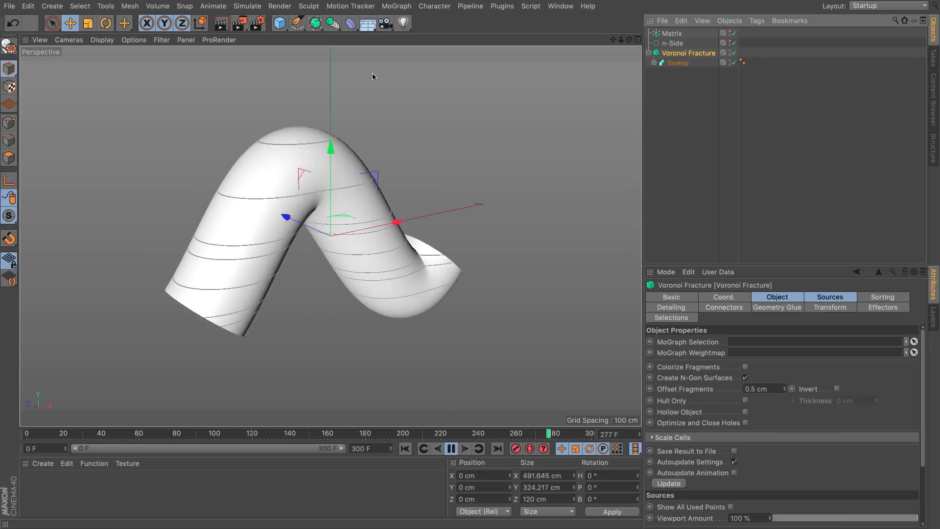
Step: Add a Plain effector to the Voronoi Fracture and set its Y position to 0 cm
left_click(394, 7)
mouse_move(416, 22)
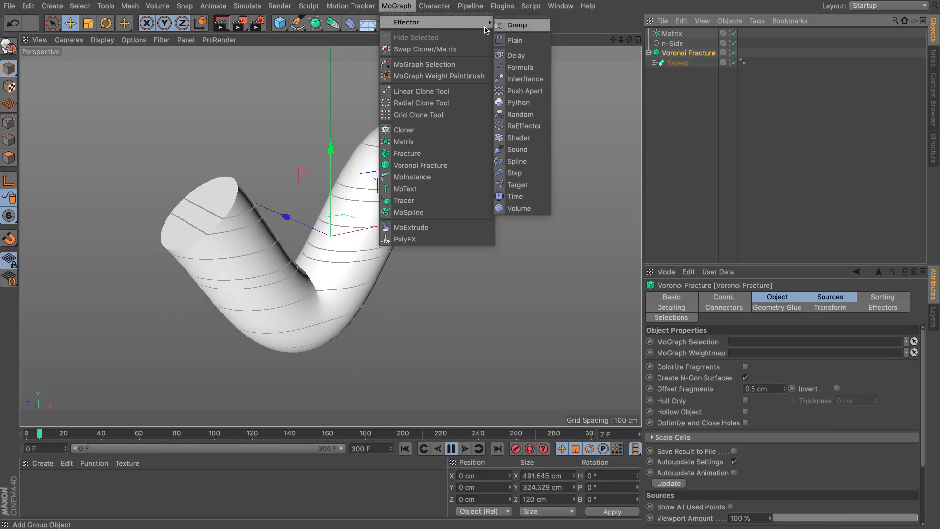
left_click(511, 38)
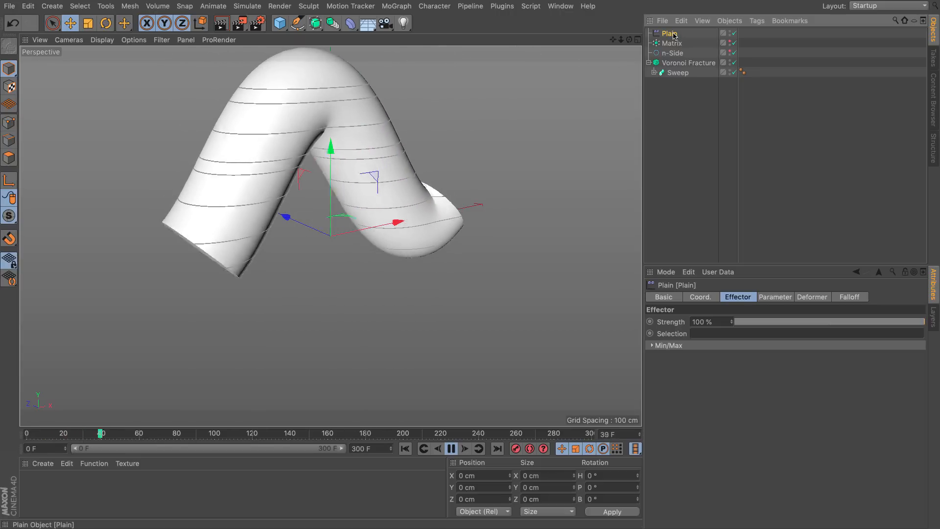
left_click(775, 297)
double_click(701, 365)
type("00")
key("Return")
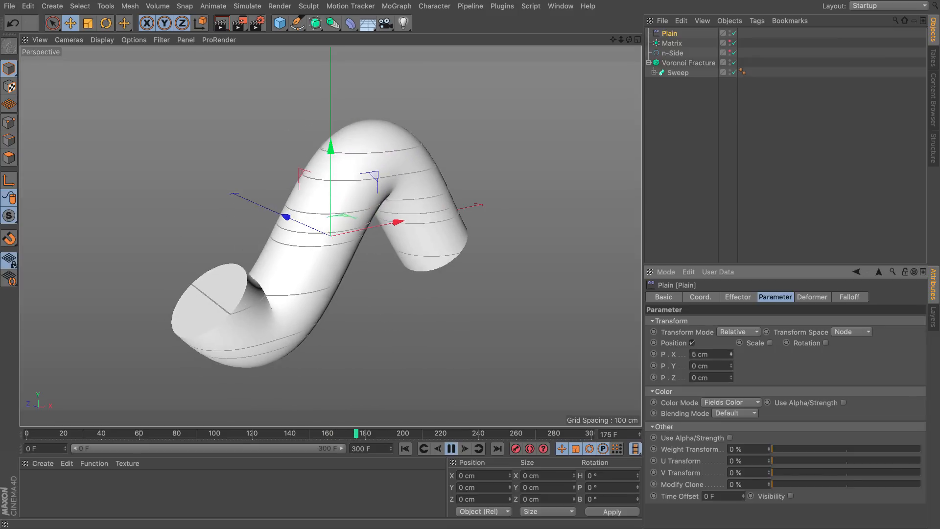
Step: Set the Plain effector's X position to 200 cm
mouse_move(731, 356)
left_mouse_down()
mouse_move(732, 338)
mouse_move(731, 373)
mouse_move(732, 332)
mouse_move(731, 354)
mouse_move(731, 341)
left_mouse_up()
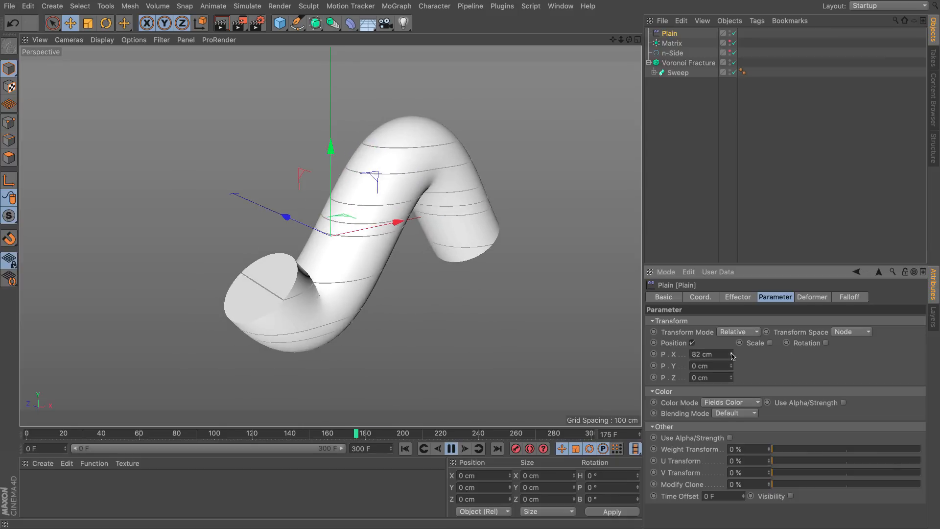
double_click(714, 355)
type("200")
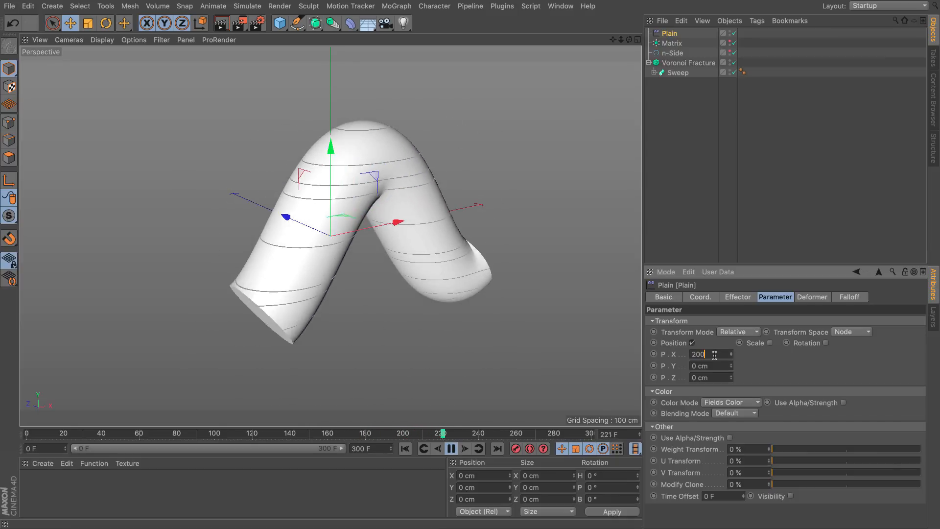
key("Return")
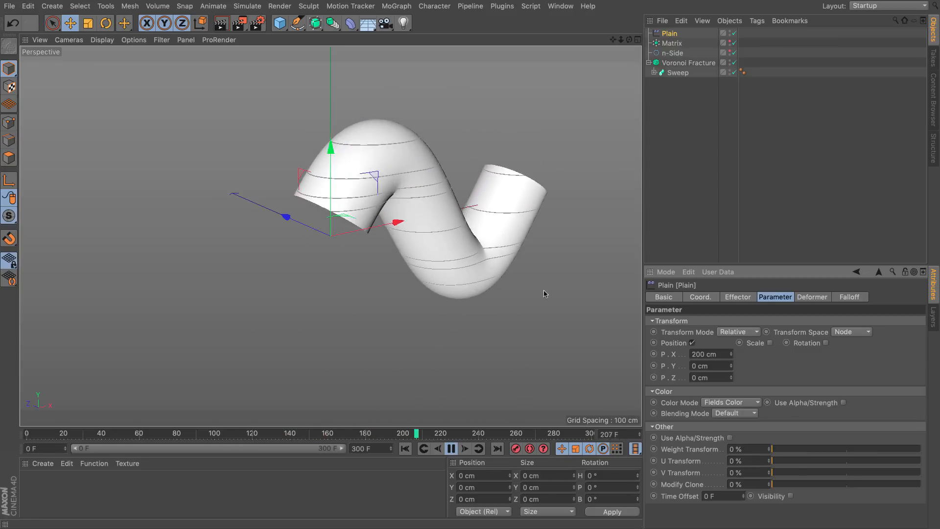
Step: Add a Linear Field to the Plain effector's falloff and set its direction to Y+
left_click(848, 297)
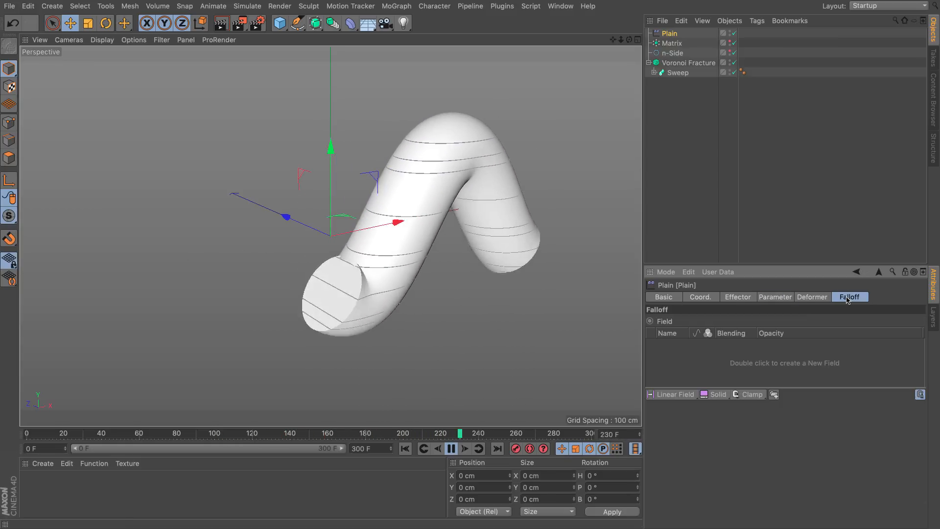
left_click(675, 394)
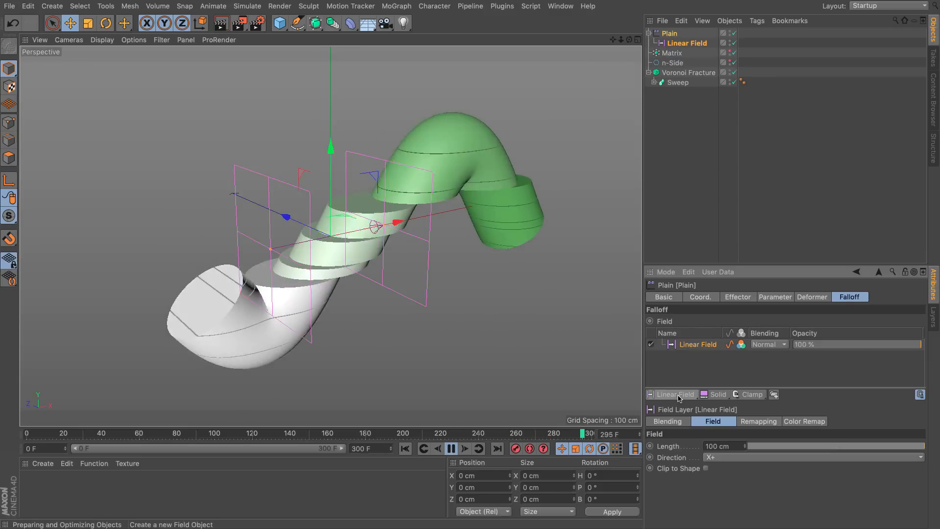
left_click(729, 457)
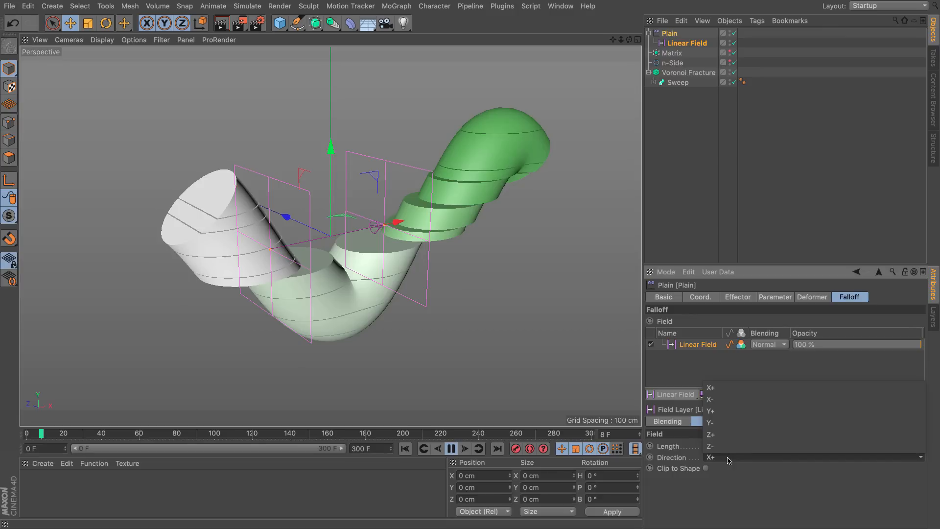
left_click(730, 411)
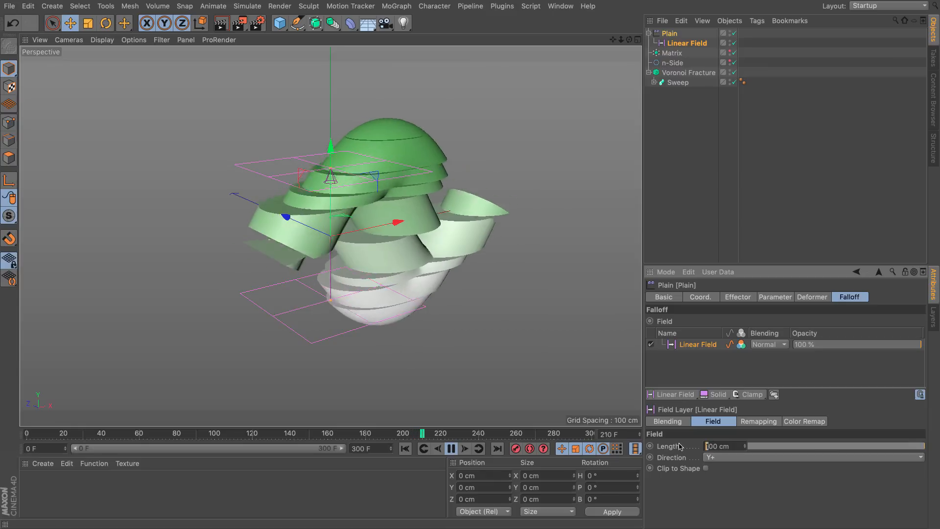
Step: Set the Linear Field's length to 200 cm and disable its influence on colour
type("2")
key("Return")
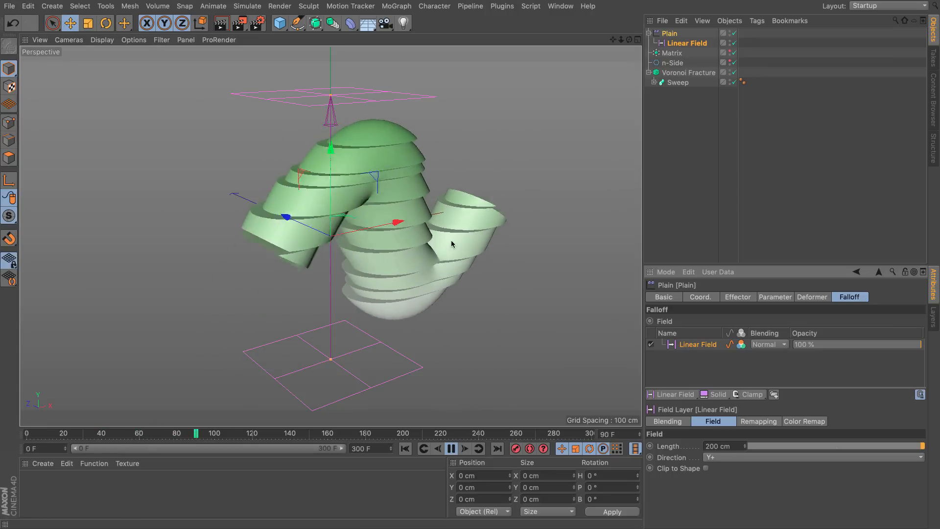
left_click(740, 344)
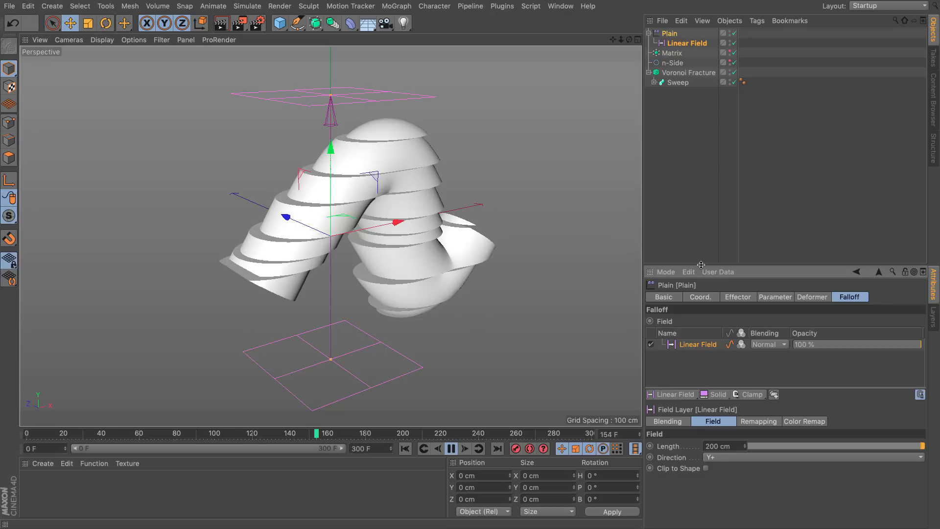
Step: Set the Linear Field's remapping contour mode to Curve and apply the Sin preset to its spline
left_click_drag(701, 264, 703, 140)
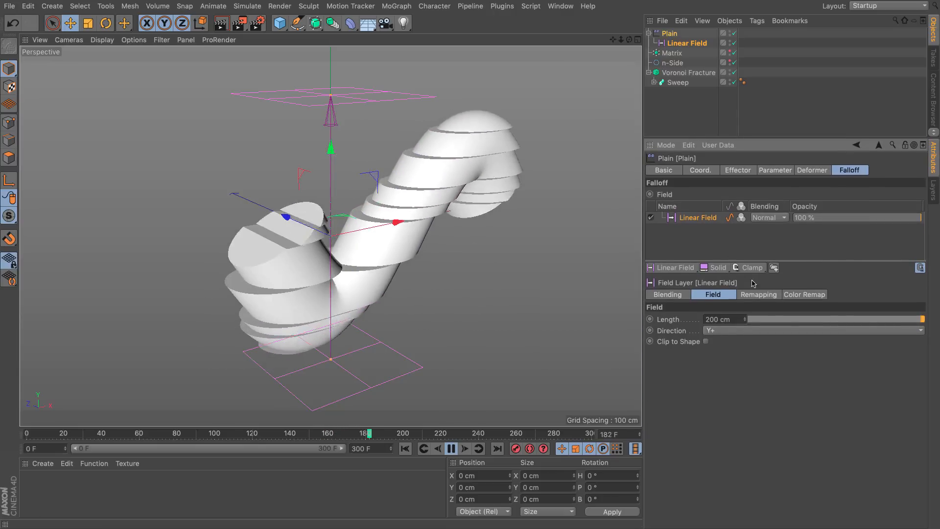
left_click(754, 295)
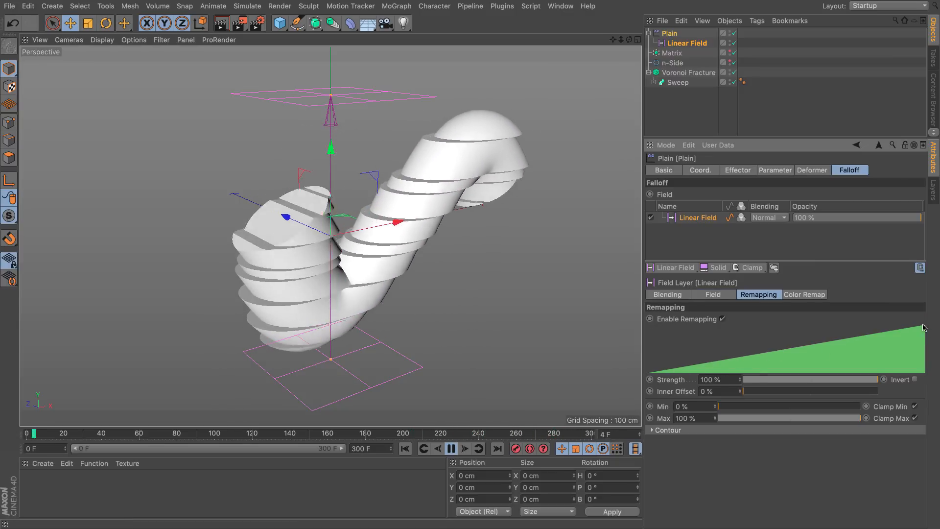
left_click(652, 430)
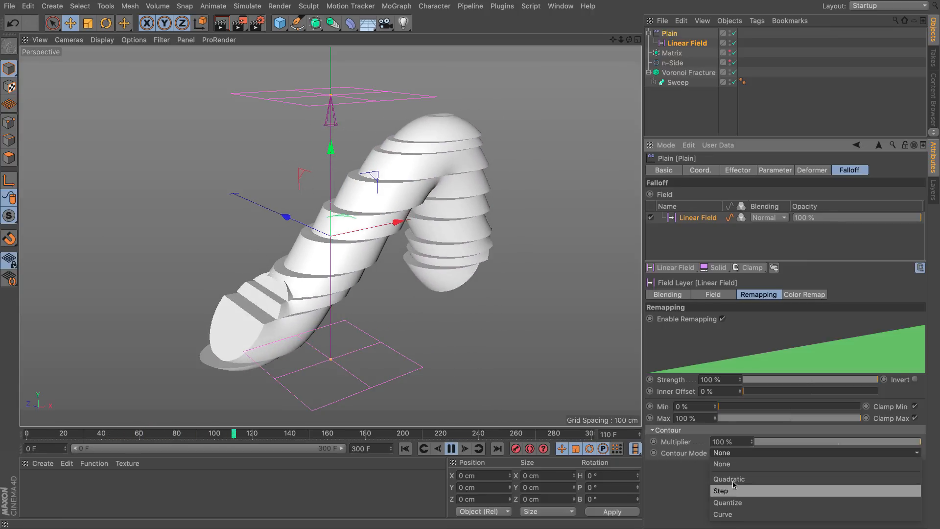
left_click(734, 514)
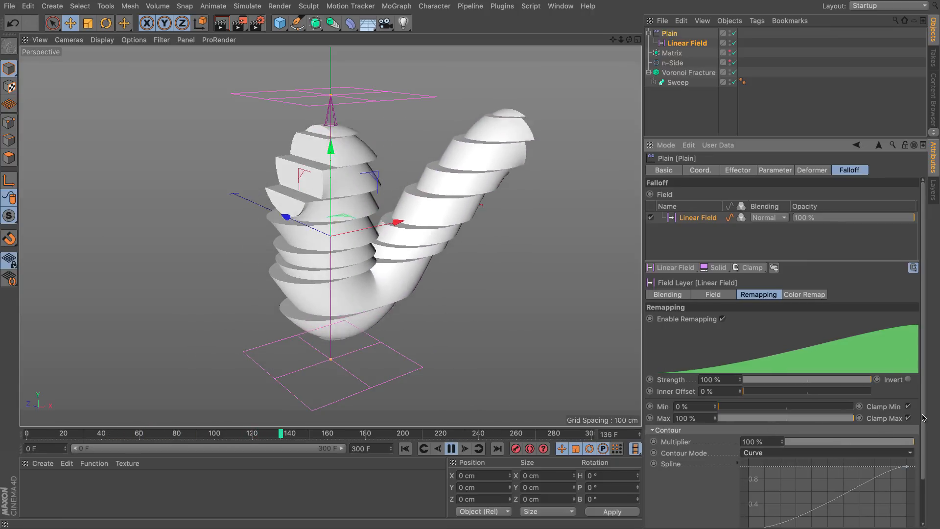
left_click_drag(922, 417, 928, 479)
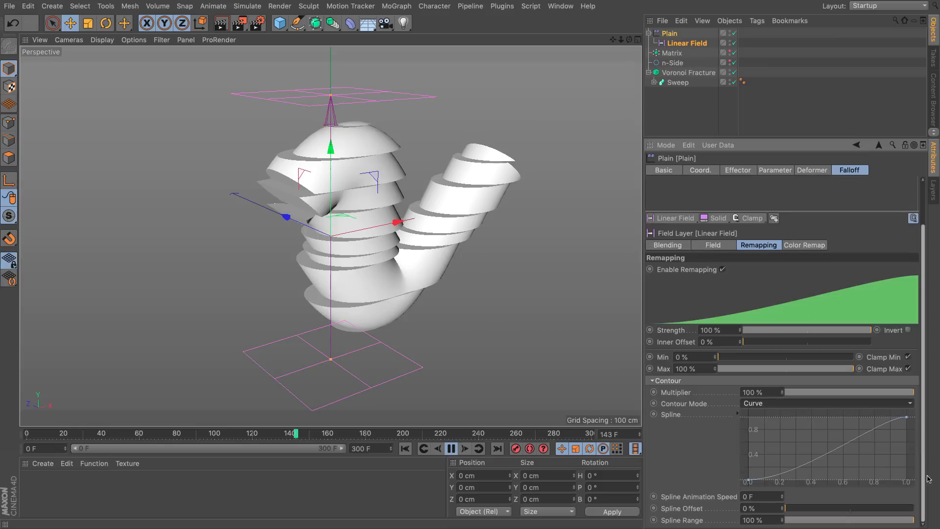
right_click(785, 442)
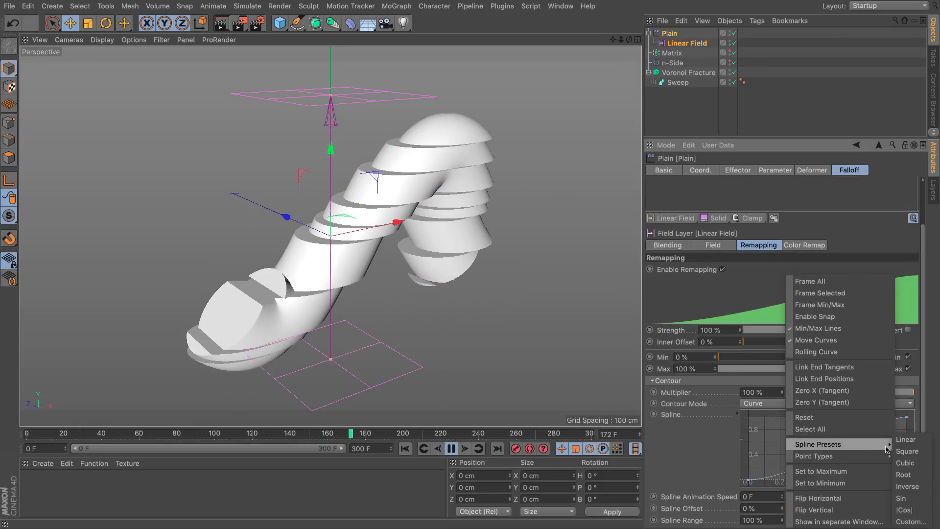
left_click(900, 497)
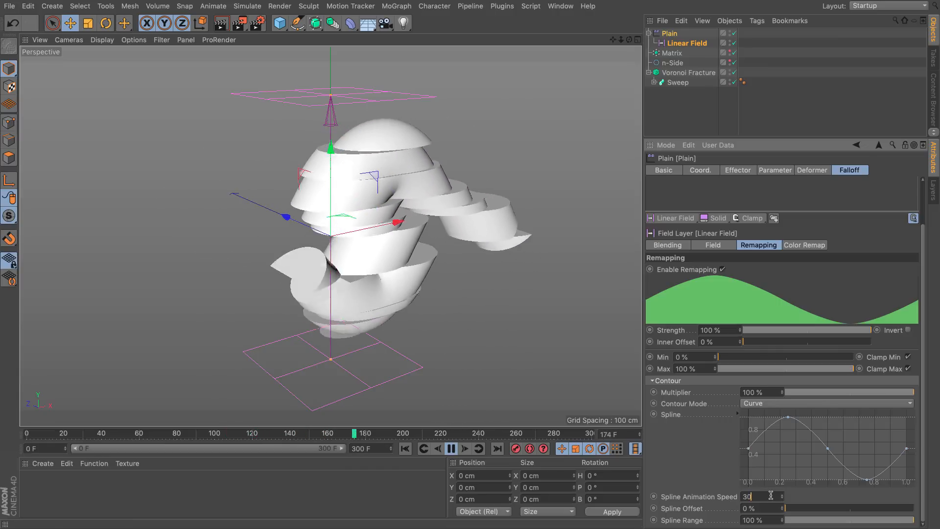
Step: Try a Spline Animation Speed of 30 F for the Linear Field's contour curve and set it to 60 F
key("Return")
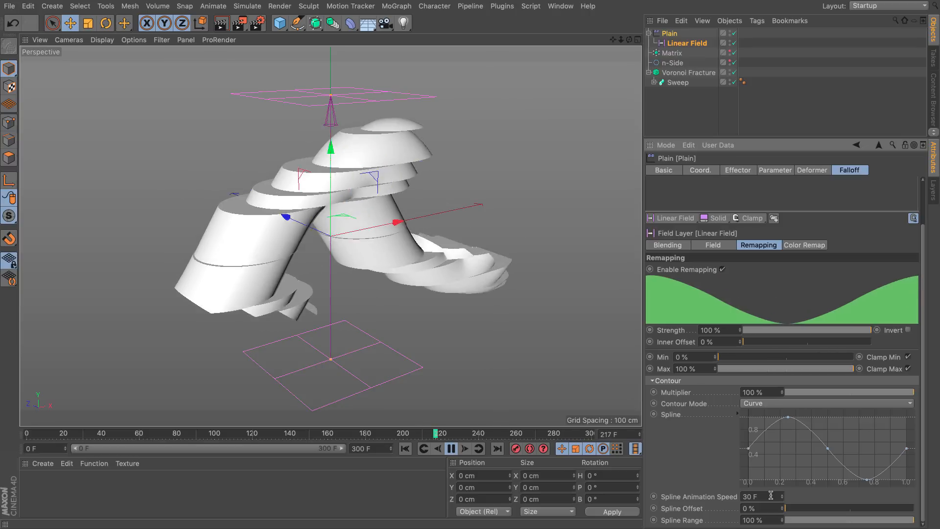
left_click_drag(773, 496, 648, 479)
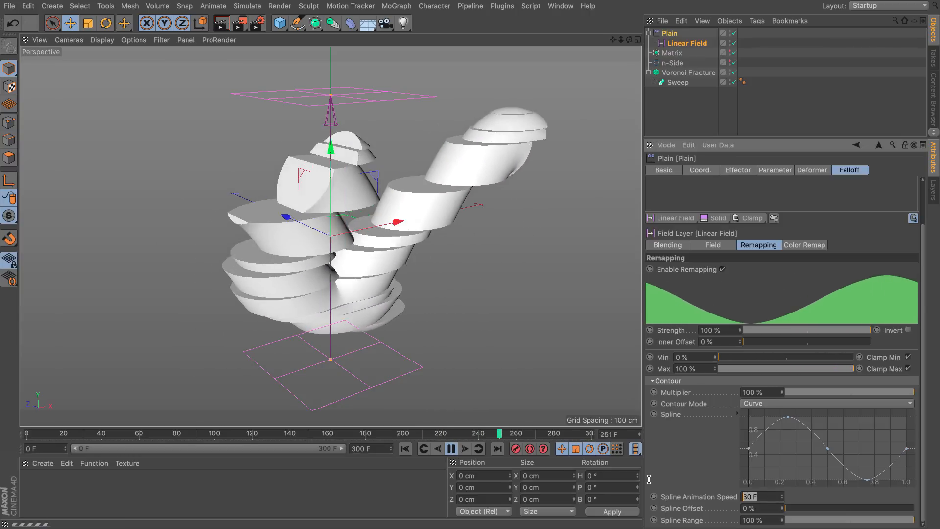
type("60")
key("Return")
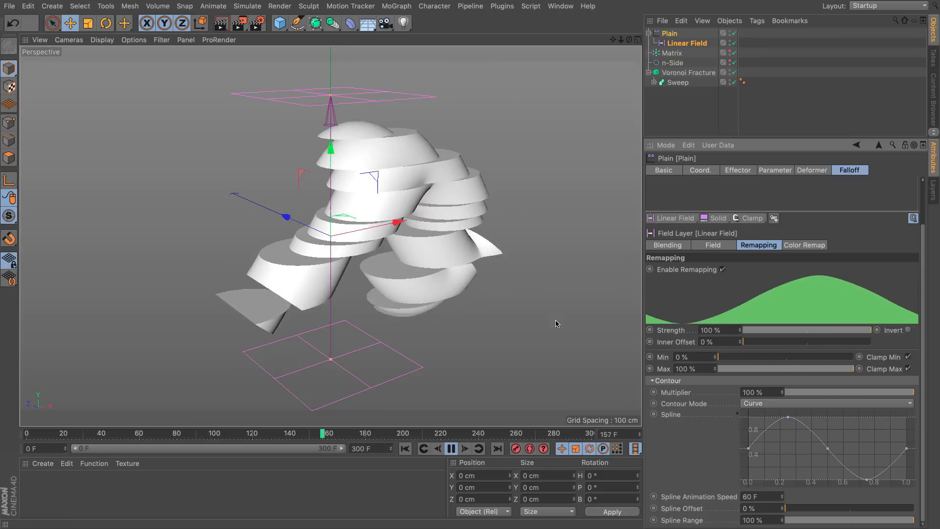
Step: Make the Matrix object visible in the viewport
left_click(691, 128)
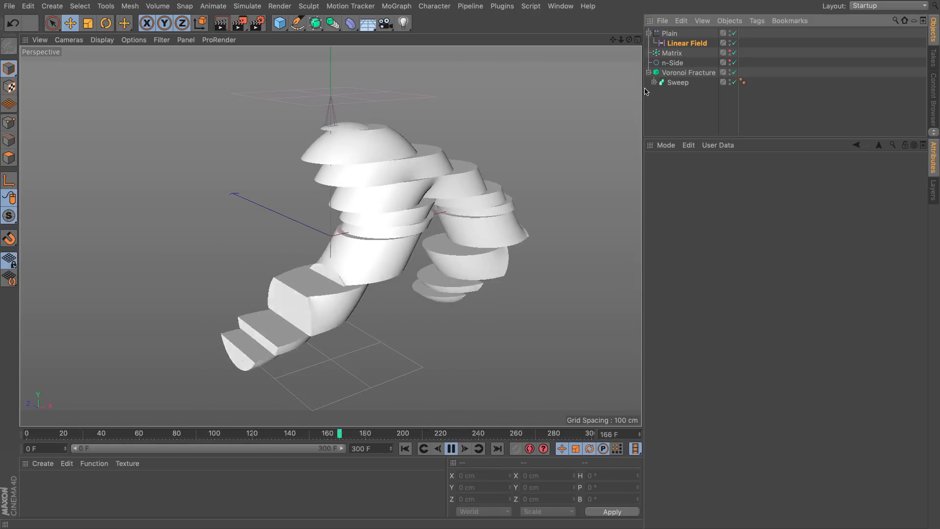
left_click(672, 53)
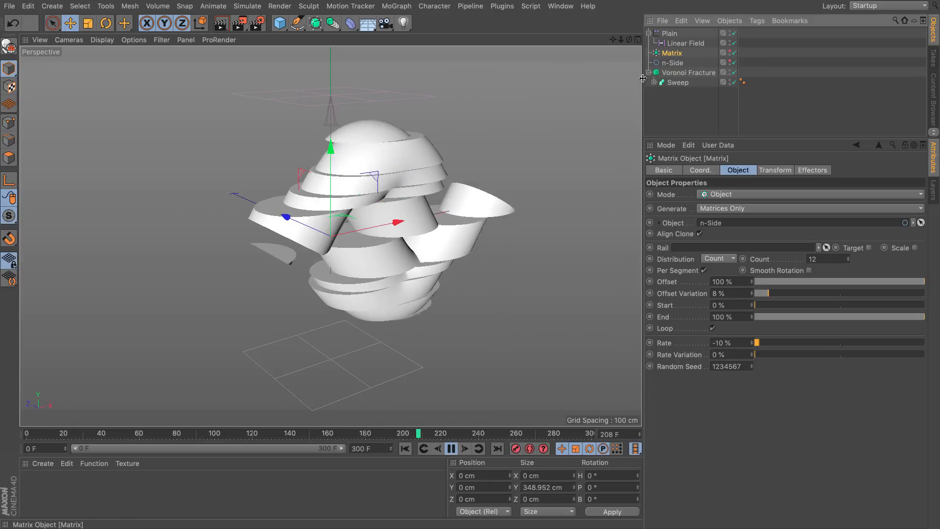
left_click(729, 52)
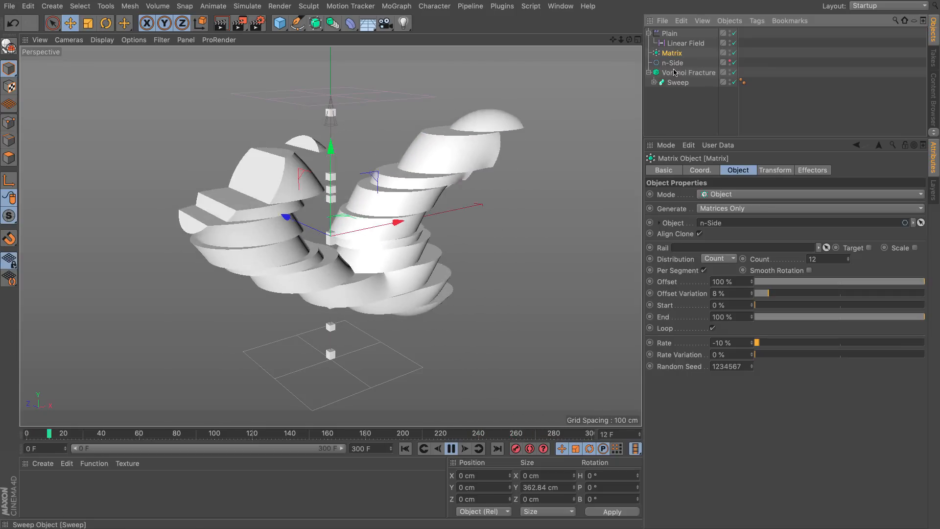
Step: Set the Matrix's transform display to Weight, test its weight at 100 %, and reset the weight to 0 %
left_click(696, 119)
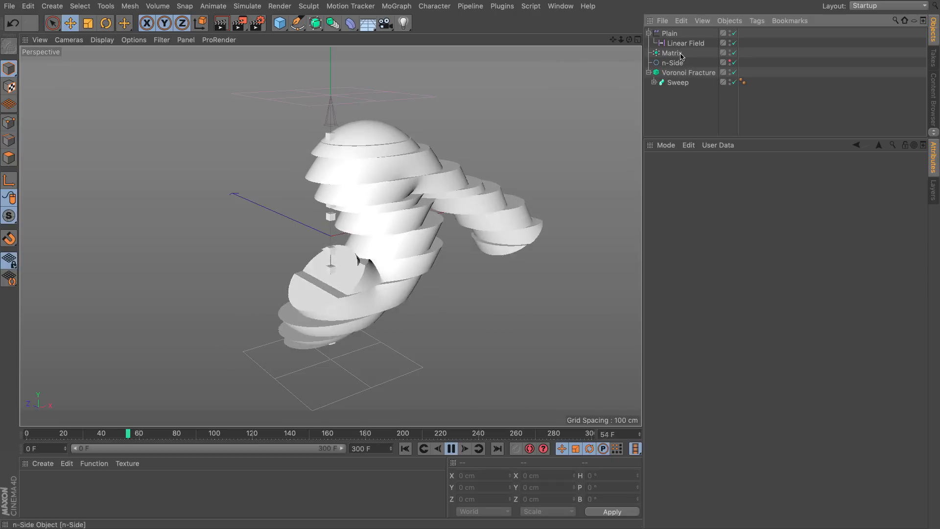
left_click(672, 53)
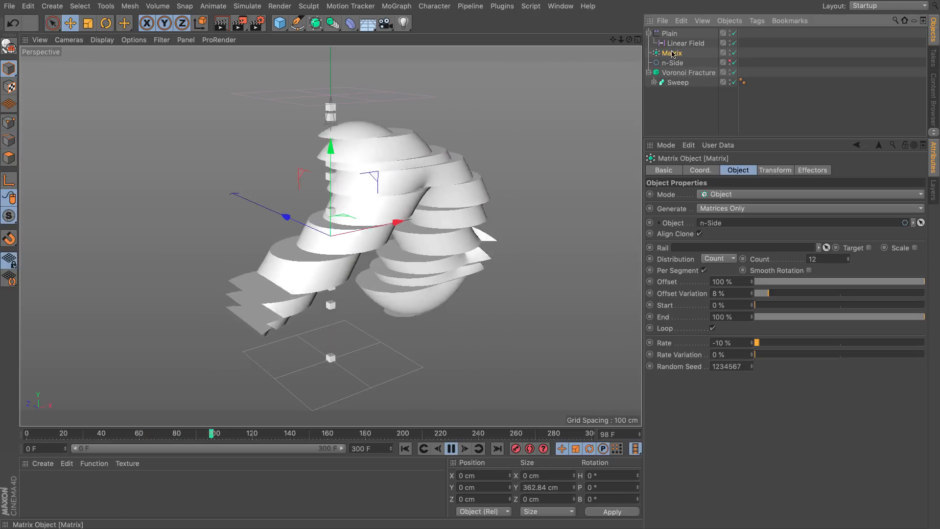
left_click(771, 171)
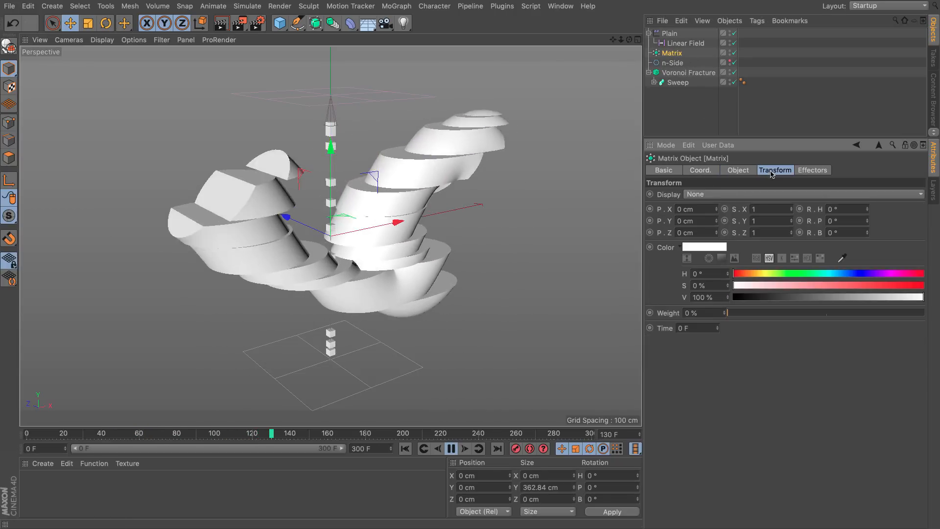
left_click(712, 195)
left_click(699, 217)
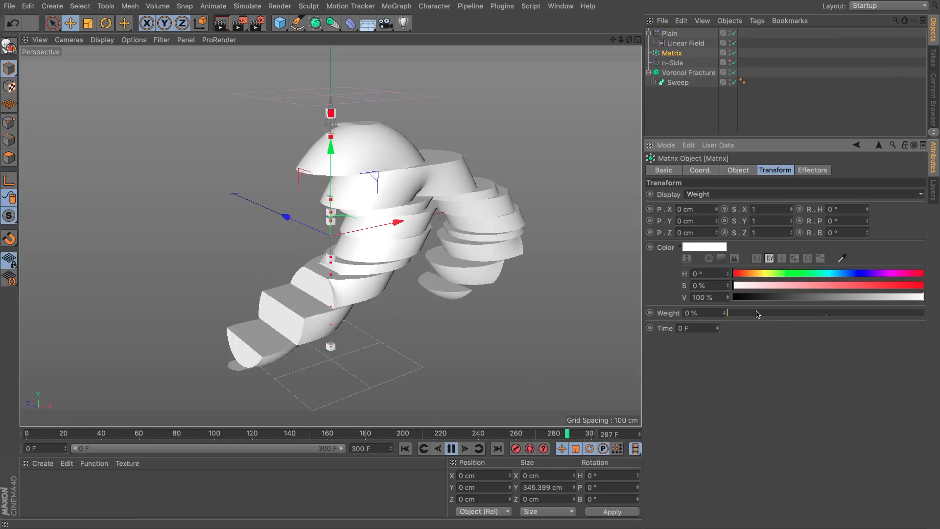
left_click_drag(730, 312, 808, 313)
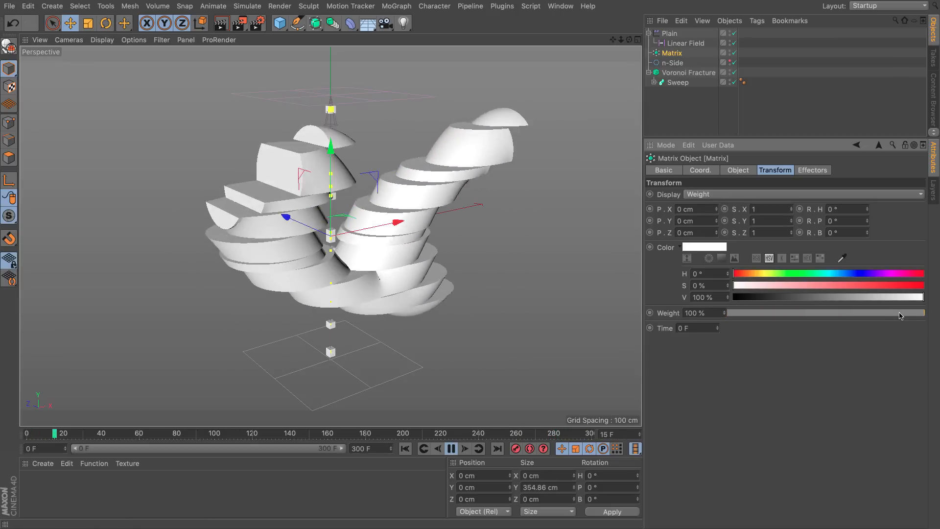
left_click_drag(901, 313, 725, 314)
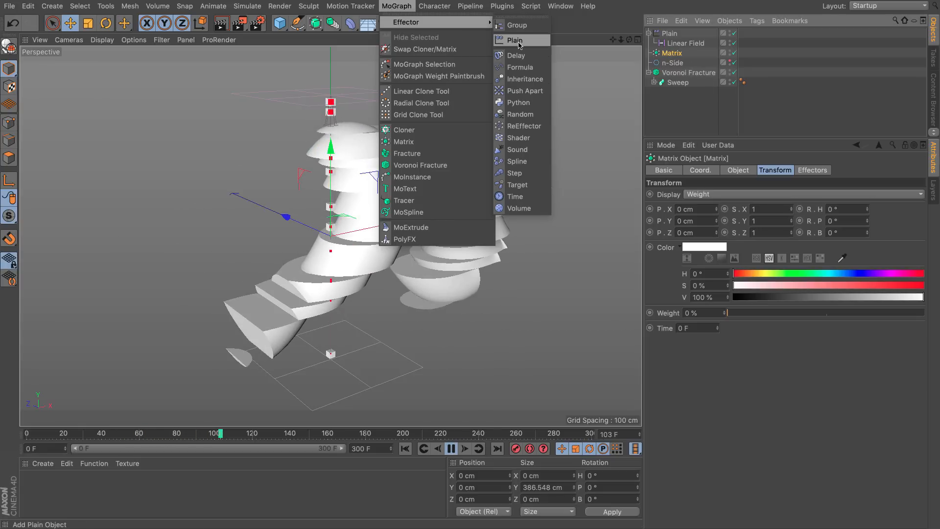
Step: Add a second Plain effector to the Matrix and rename it Plain.weight
left_click(520, 46)
double_click(690, 33)
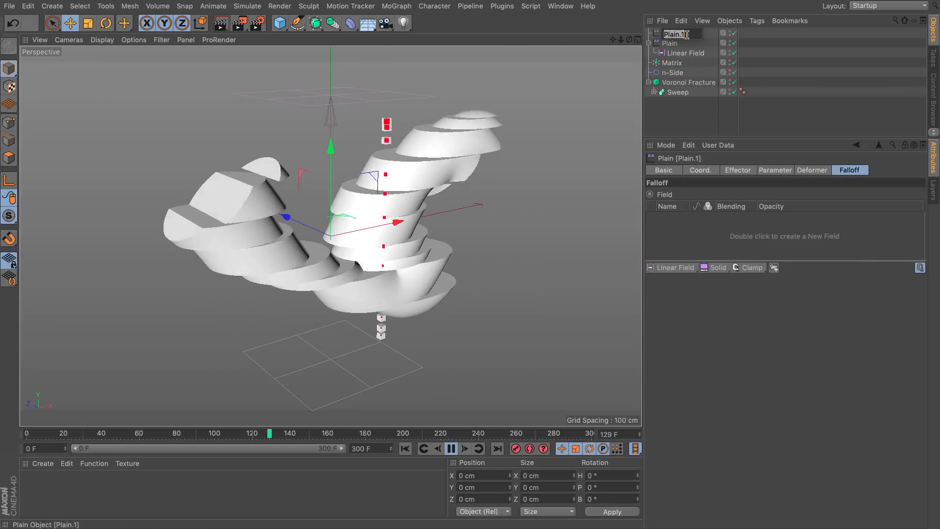
key("BackSpace")
type("weight")
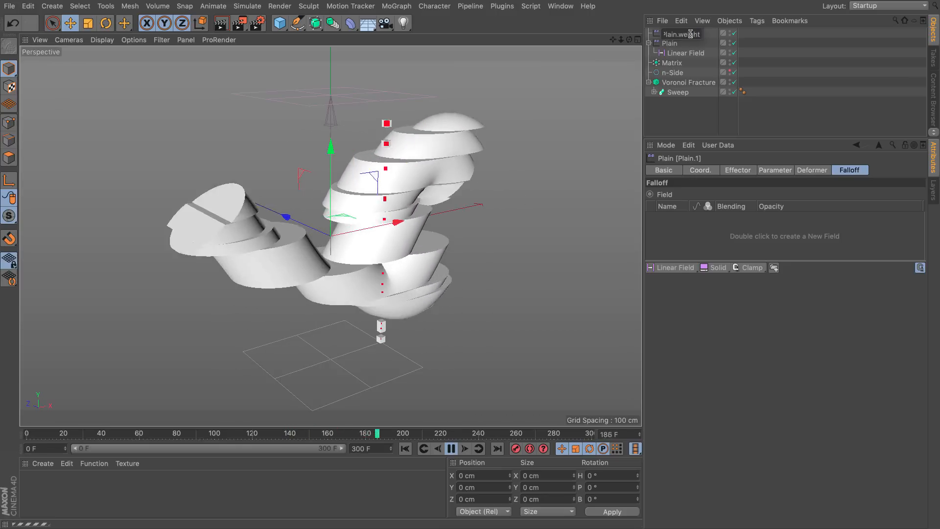
key("Return")
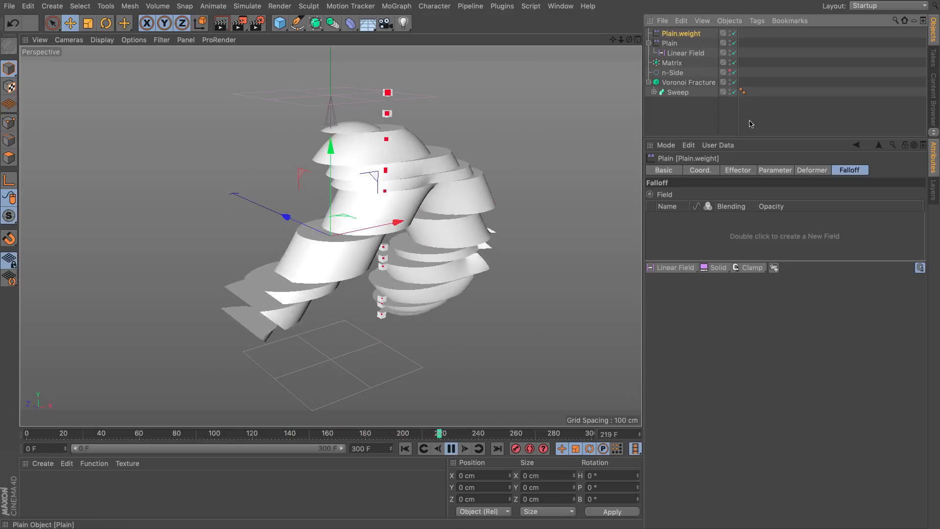
Step: Disable the Plain.weight effector's position influence and set its Weight Transform to 100 %
left_click(775, 170)
left_click(691, 216)
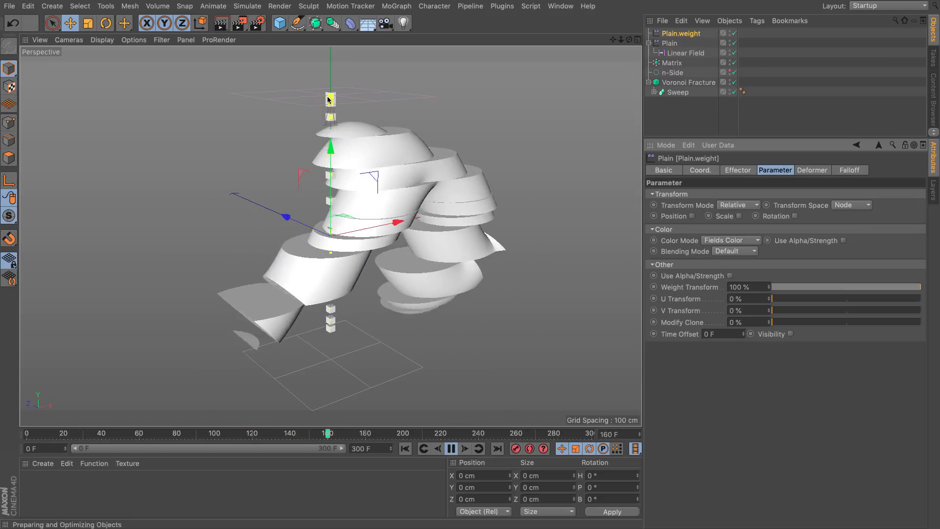
Step: Add a Step field layer to the Plain.weight effector's falloff
left_click(847, 171)
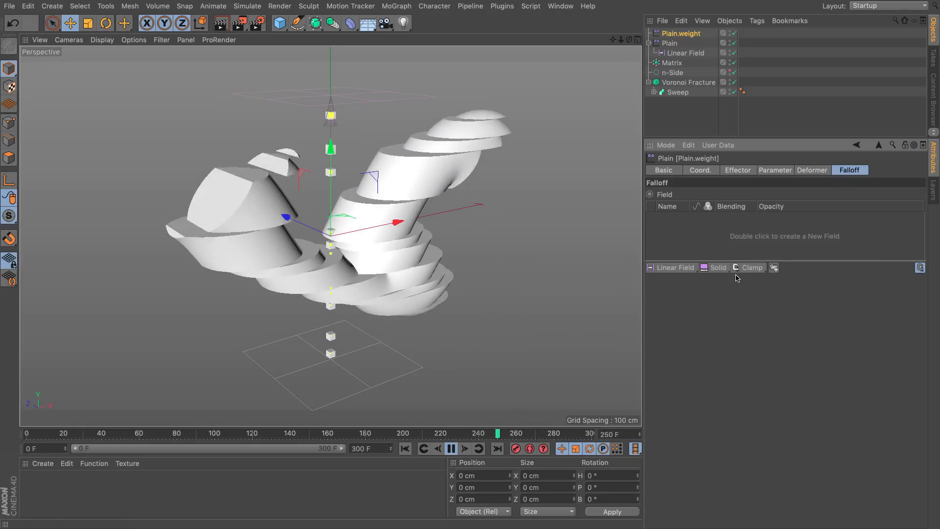
left_click(718, 268)
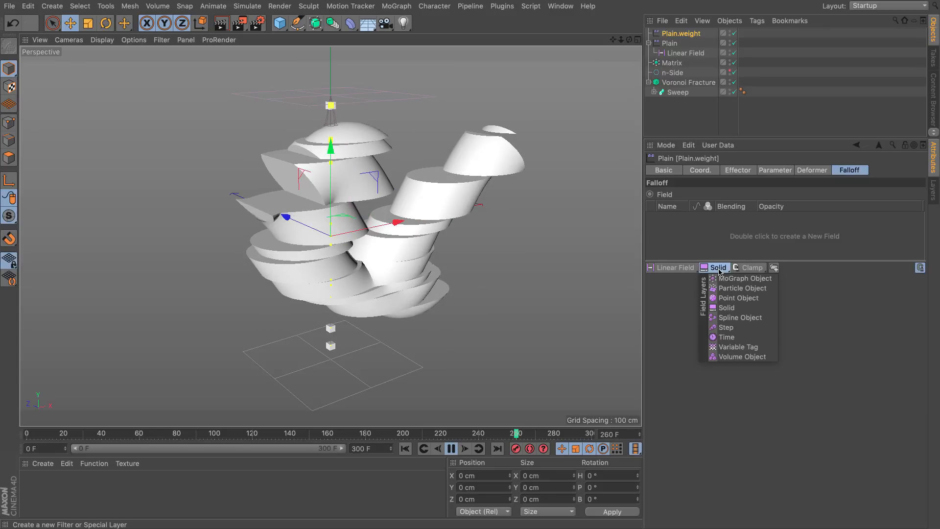
left_click(726, 327)
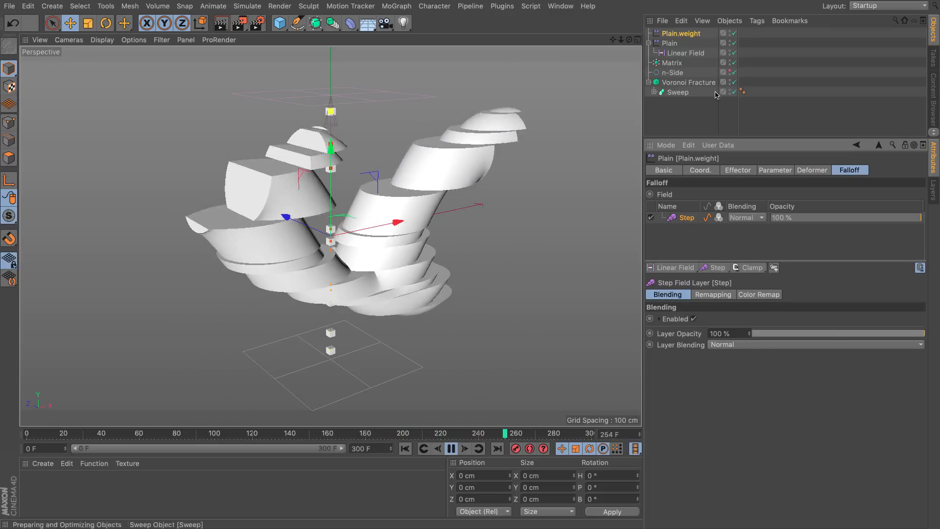
Step: Disable the Voronoi Fracture and the Sweep and return the animation to frame 0
left_click_drag(733, 82, 733, 93)
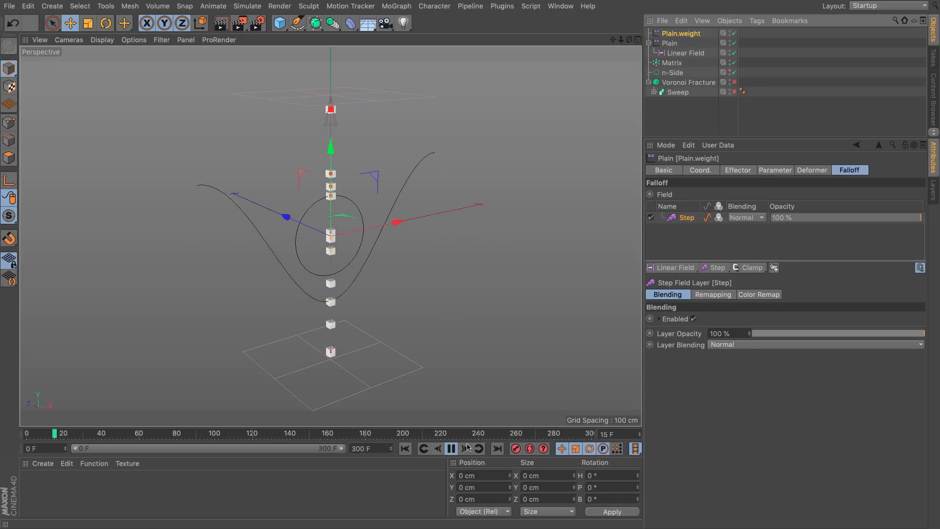
left_click(405, 448)
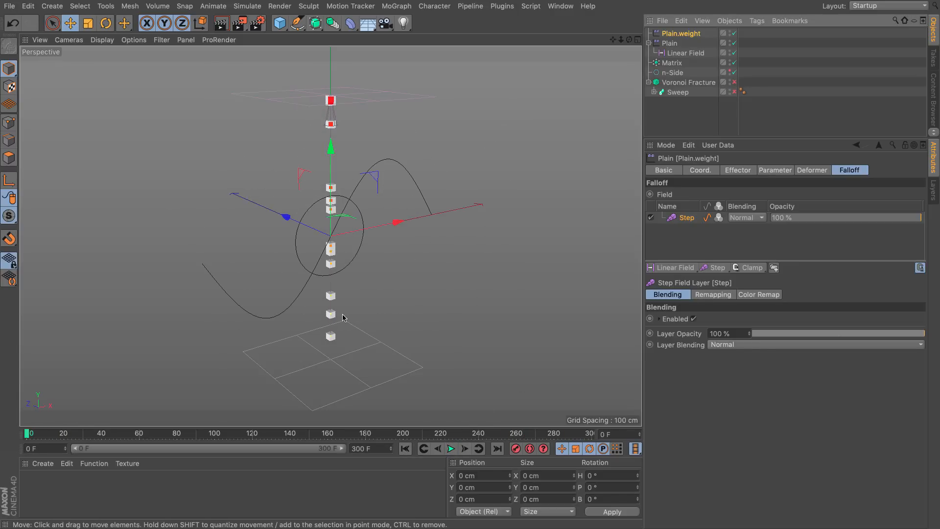
Step: Examine the weight colours on the Matrix points up close and scrub the animation to frame 47
scroll(342, 317, "up", 10)
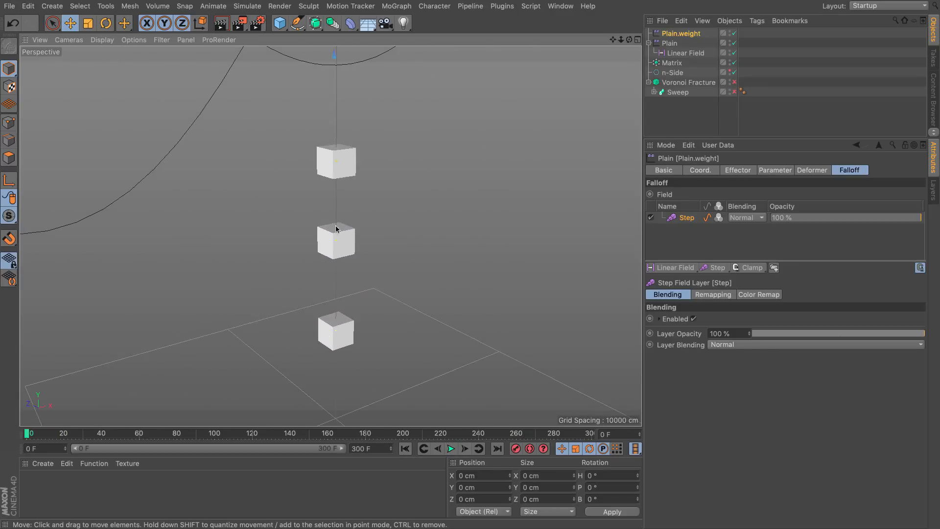
left_click_drag(335, 228, 405, 266, "alt")
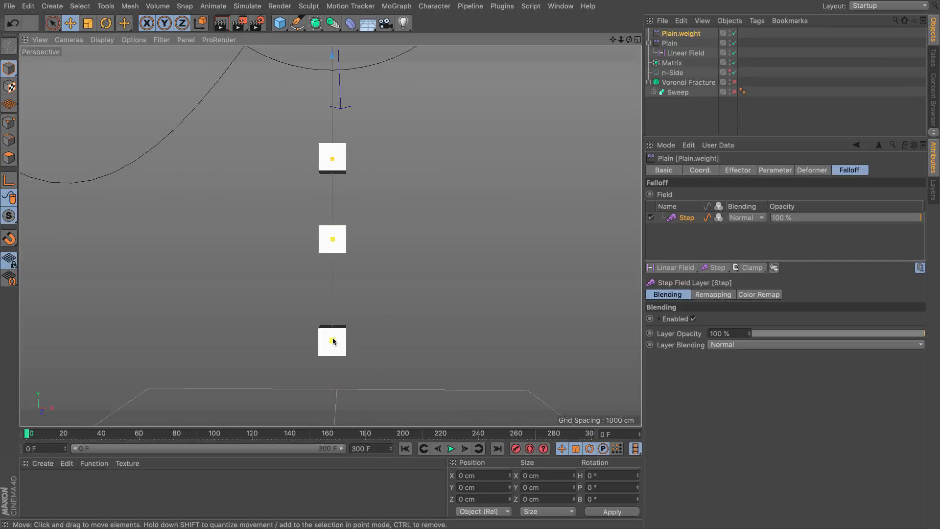
scroll(410, 156, "up", 10)
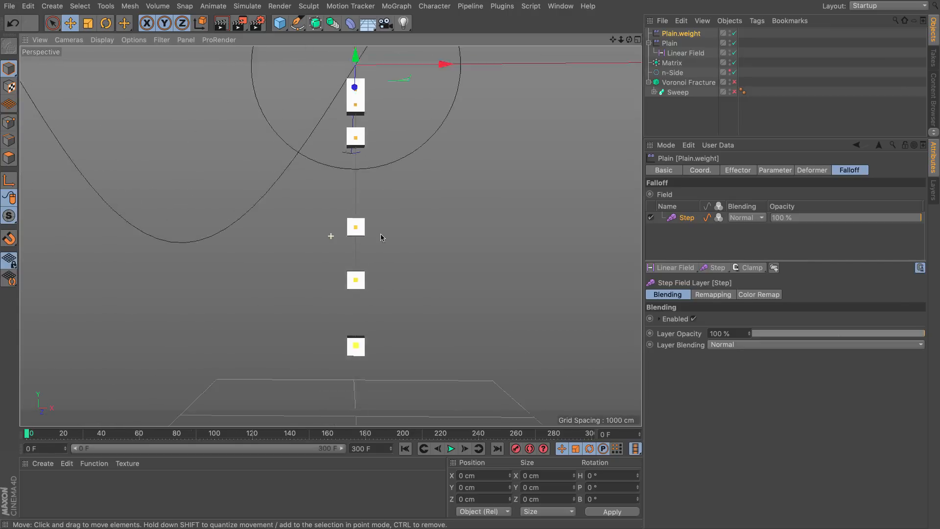
middle_click_drag(373, 307, 383, 372, "alt")
middle_click_drag(394, 278, 408, 174, "alt")
left_click_drag(407, 176, 341, 335, "alt")
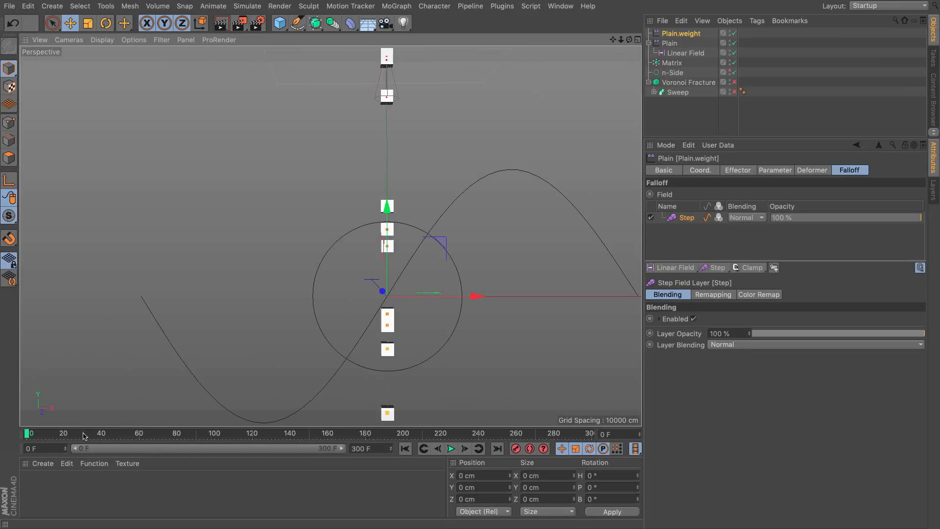
left_click_drag(83, 436, 115, 435)
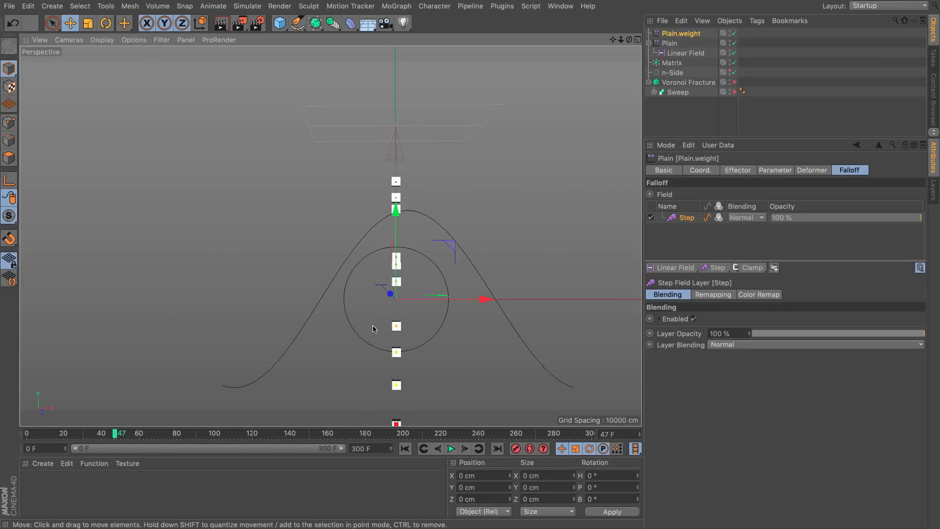
Step: Examine the weight colours on the Matrix points up close from several angles and play the animation on to frame 82
middle_click_drag(432, 275, 431, 256, "alt")
mouse_move(431, 336)
middle_mouse_down("alt")
mouse_move(411, 331)
mouse_move(420, 335)
middle_mouse_up("alt")
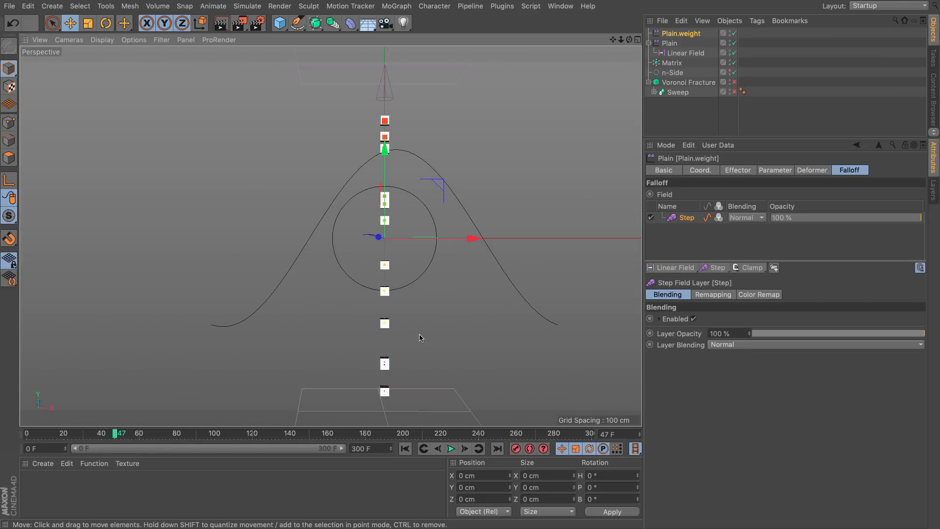
scroll(384, 370, "up", 6)
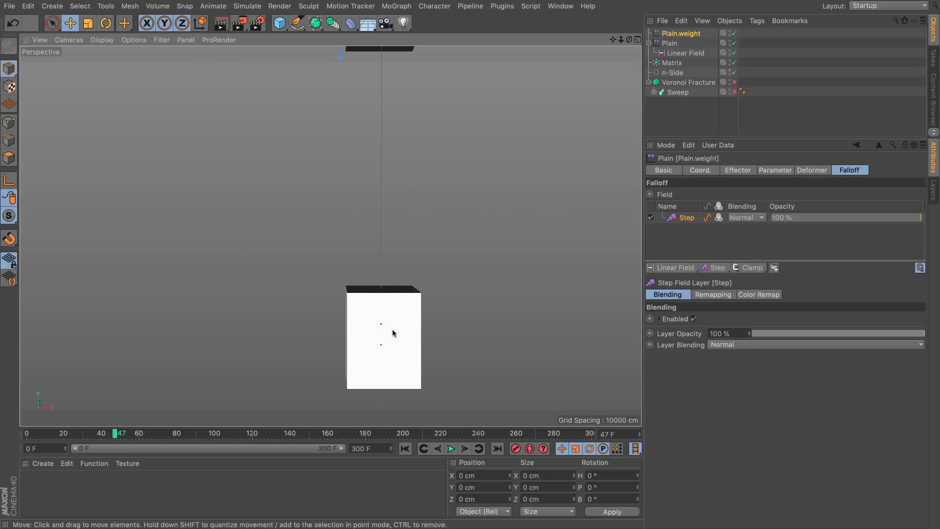
scroll(466, 304, "down", 8)
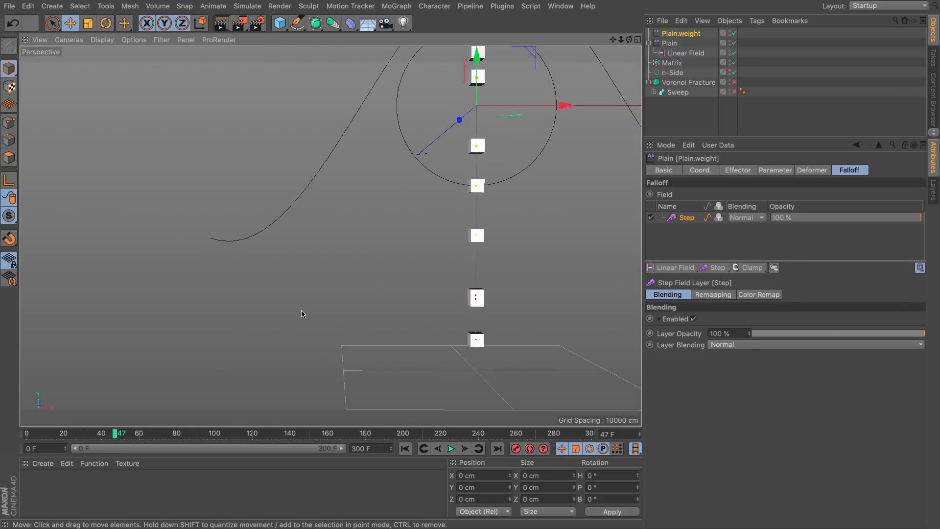
scroll(421, 258, "down", 8)
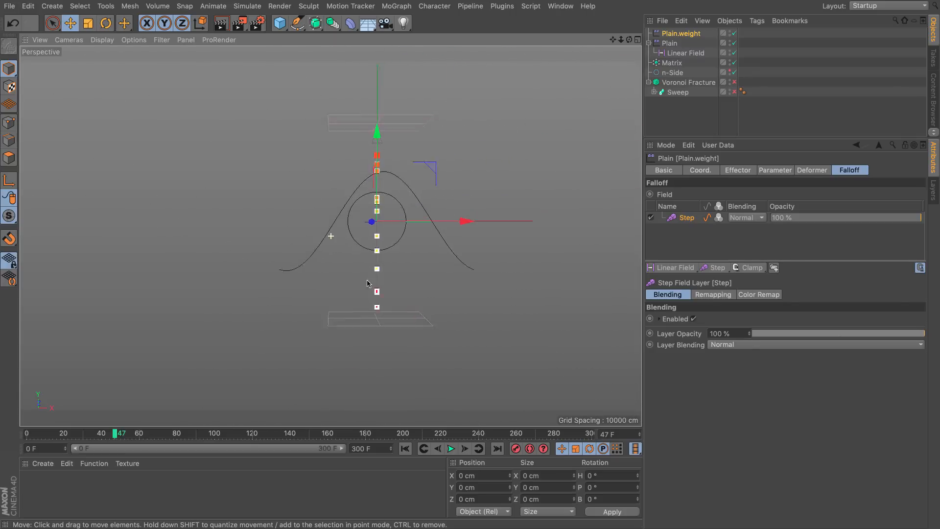
left_click_drag(410, 385, 340, 239, "alt")
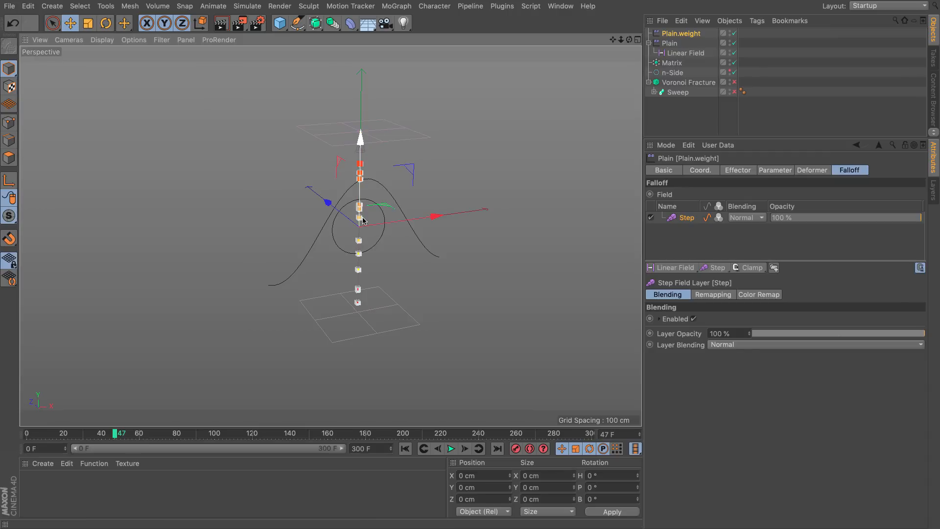
right_click_drag(372, 217, 537, 216, "alt")
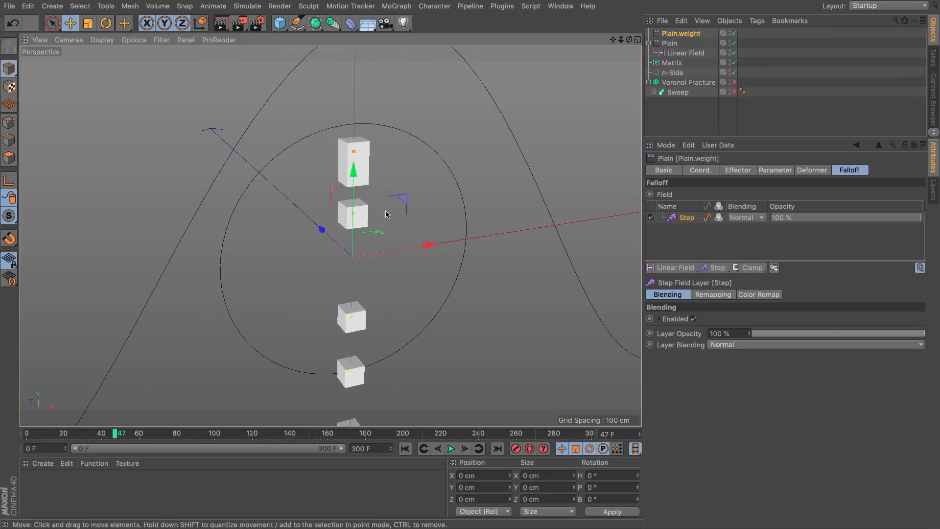
left_click(451, 448)
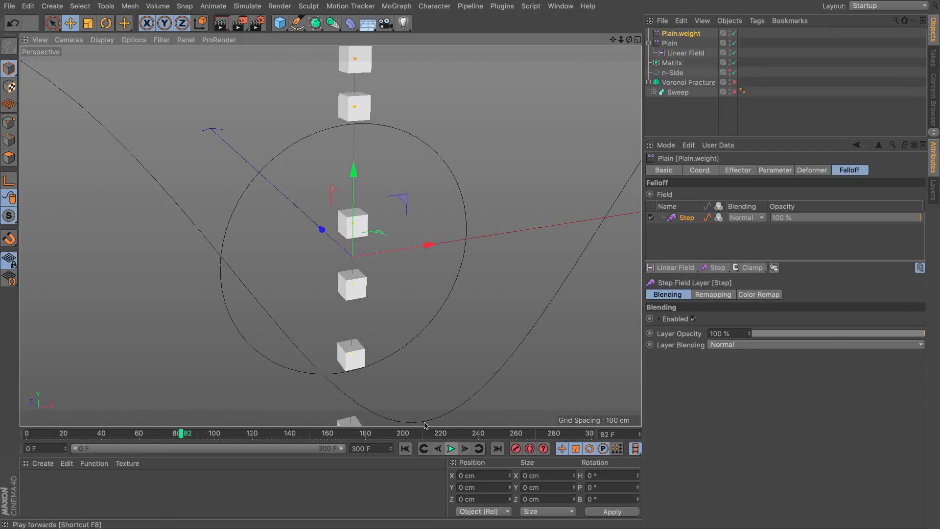
middle_click_drag(345, 353, 357, 197, "alt")
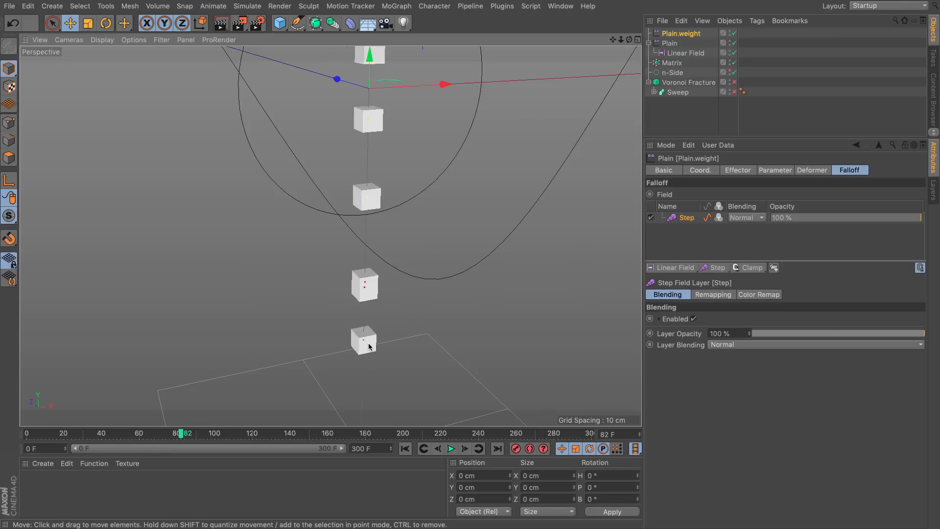
Step: Return to frame 0, frame the whole column of Matrix points and play the animation to watch their weights travel
left_click(406, 449)
right_click_drag(449, 220, 331, 284, "alt")
middle_click_drag(476, 284, 343, 402, "alt")
right_click_drag(427, 271, 411, 277, "alt")
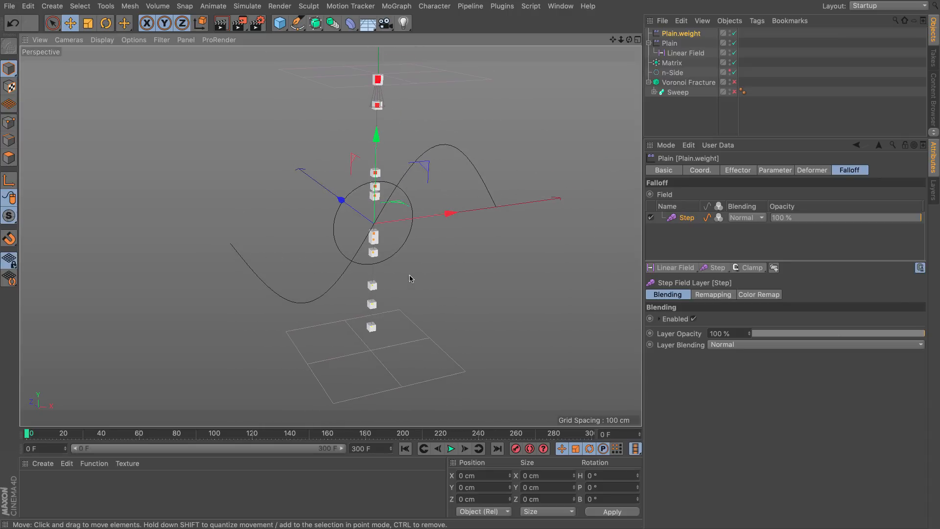
middle_click_drag(411, 277, 419, 336, "alt")
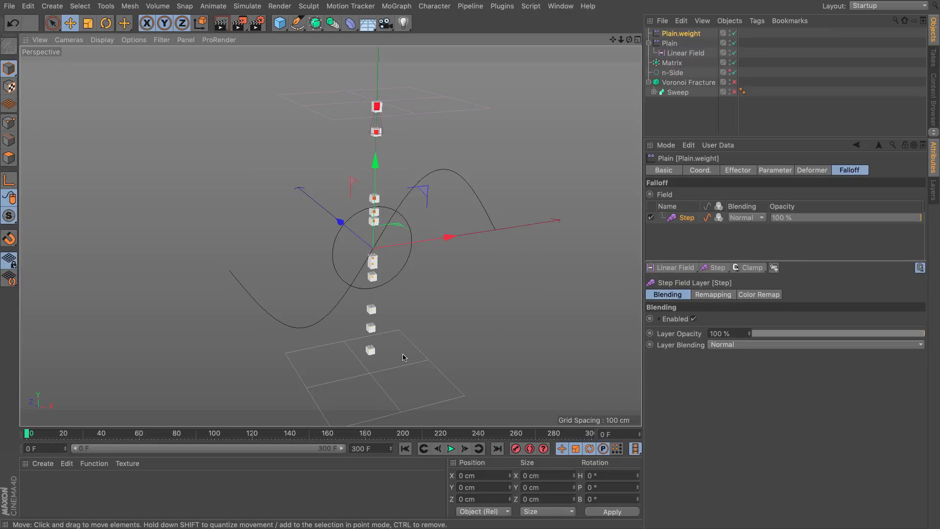
left_click(451, 448)
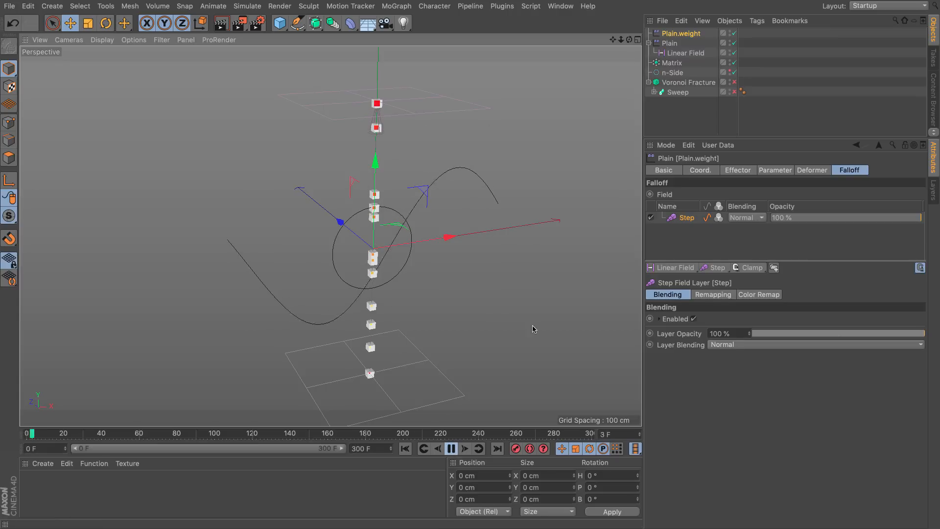
Step: Re-enable the Voronoi Fracture and the Sweep, and turn off the Plain effector's Linear Field
left_click(734, 82)
left_click(734, 92)
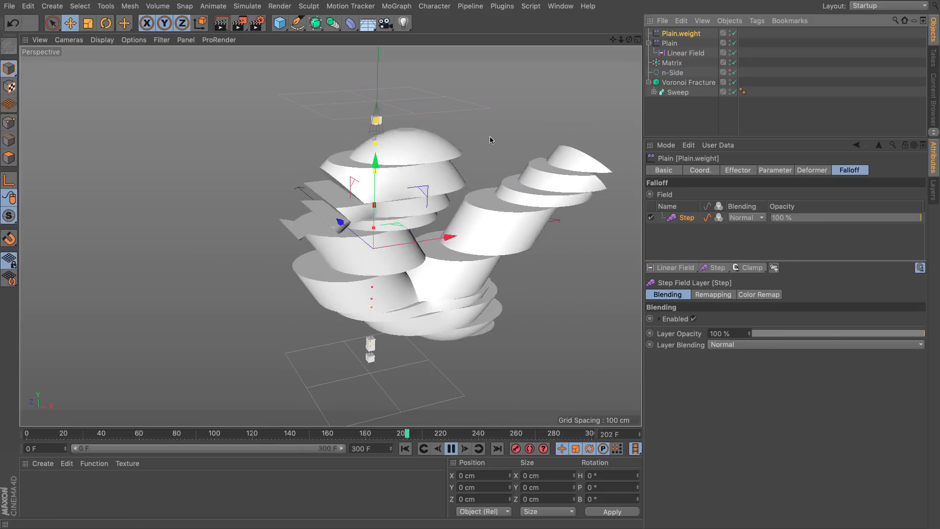
left_click(733, 53)
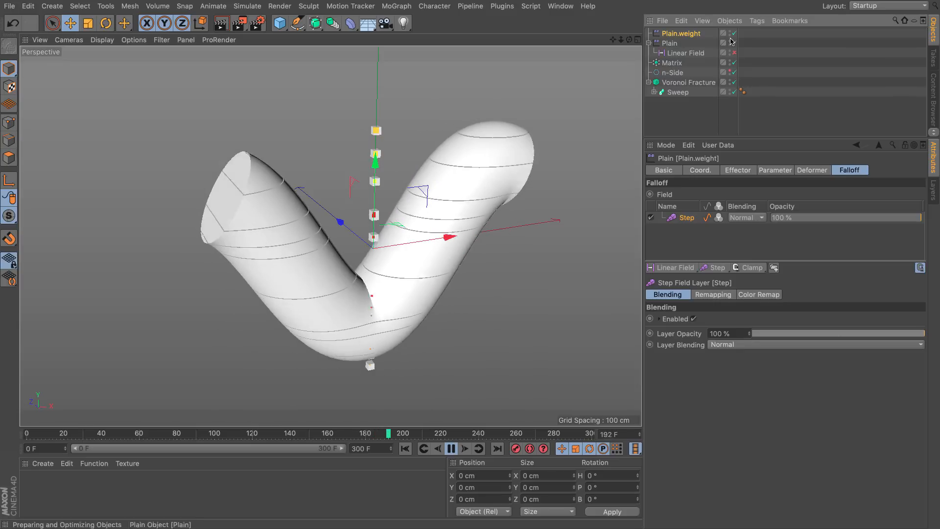
Step: Add the Matrix as a MoGraph Object layer in the Plain effector's falloff, with only its colour channel active
left_click(667, 44)
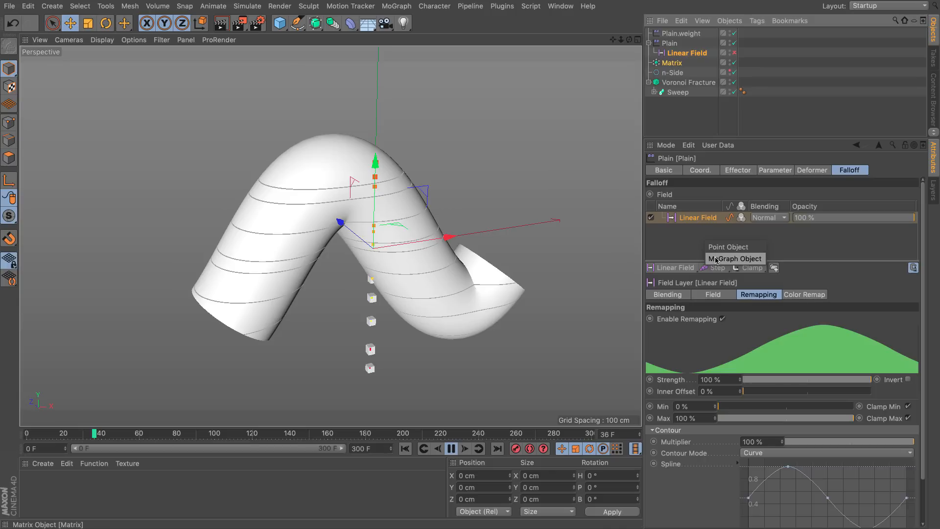
left_click(715, 258)
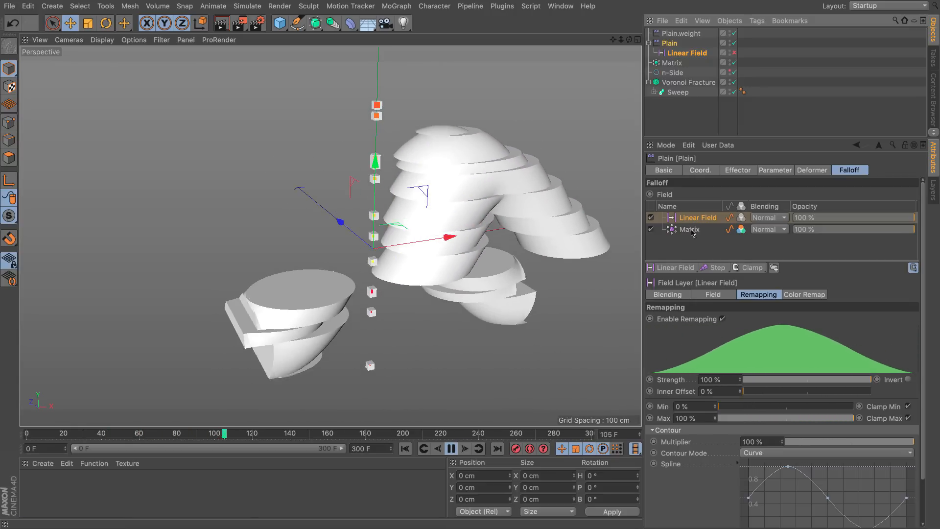
left_click(690, 230)
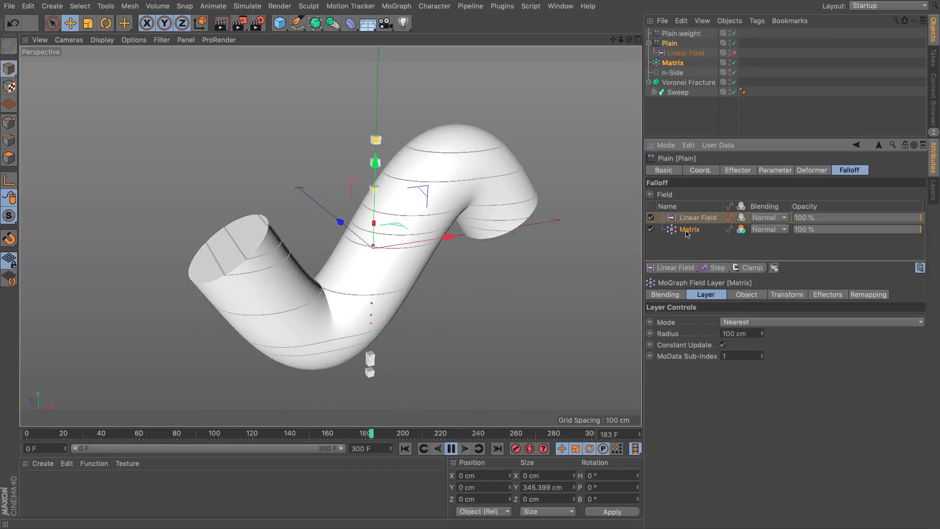
Step: Enable remapping on the Plain effector's Matrix layer and set its Color Remap mode to Gradient
left_click(858, 295)
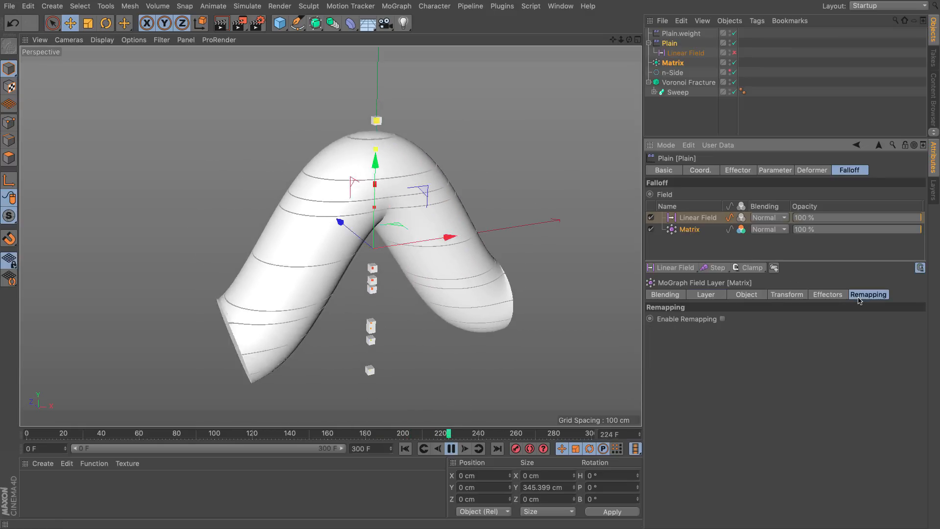
left_click(722, 319)
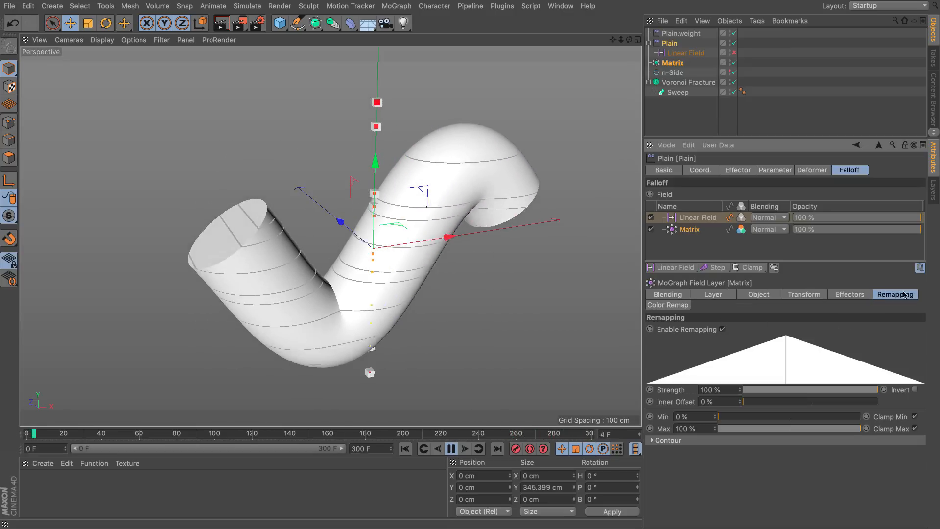
left_click(668, 305)
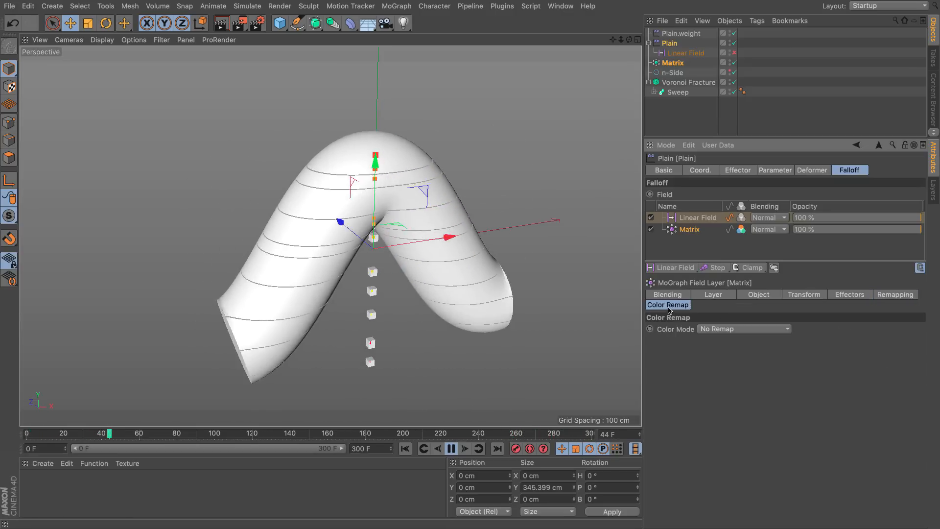
left_click(716, 330)
left_click(718, 367)
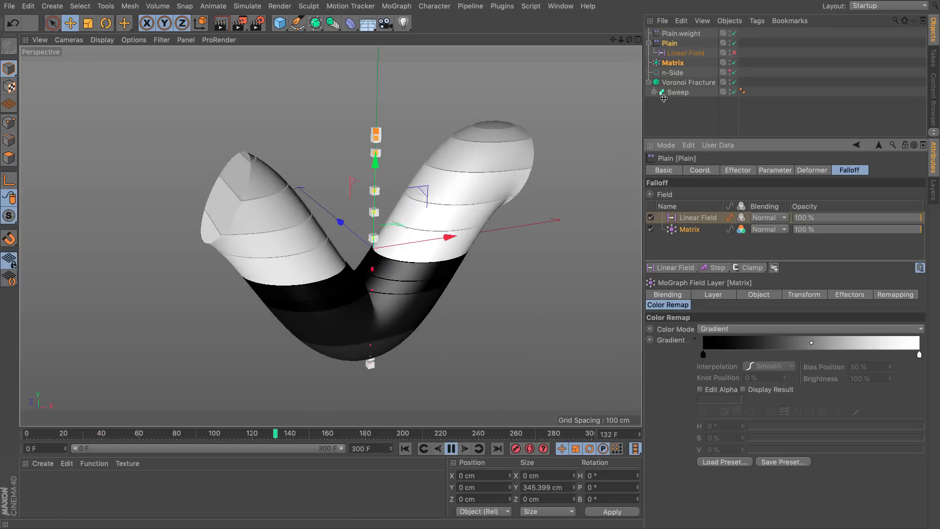
Step: Turn the Linear Field back on and disable the Sweep and the Voronoi Fracture
left_click(733, 53)
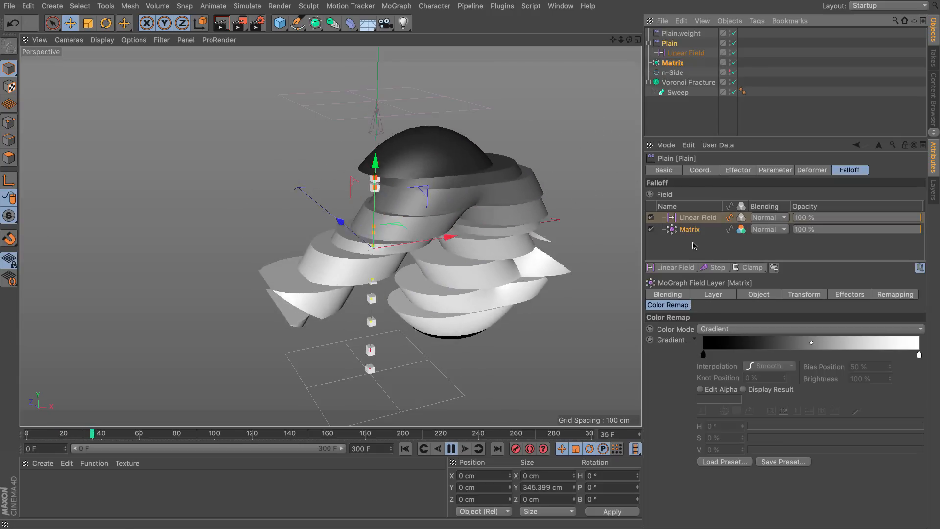
left_click(674, 64)
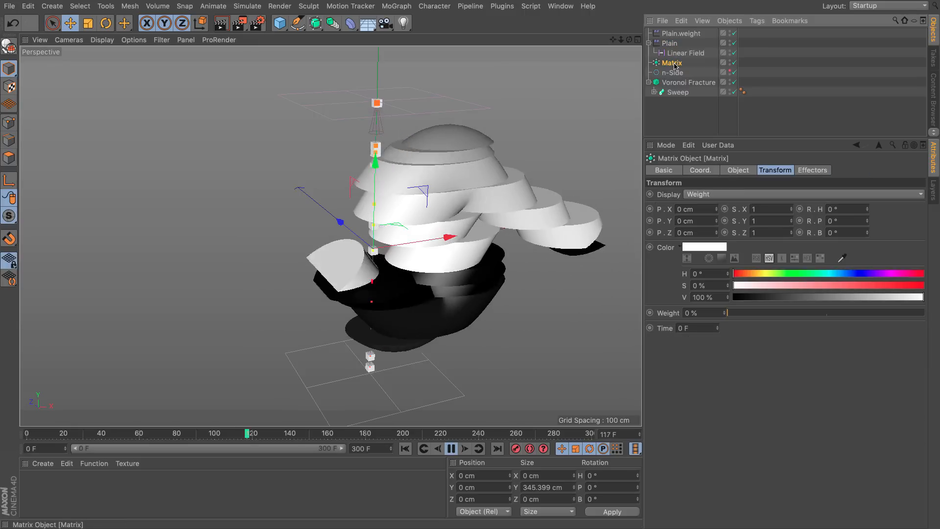
left_click(680, 33)
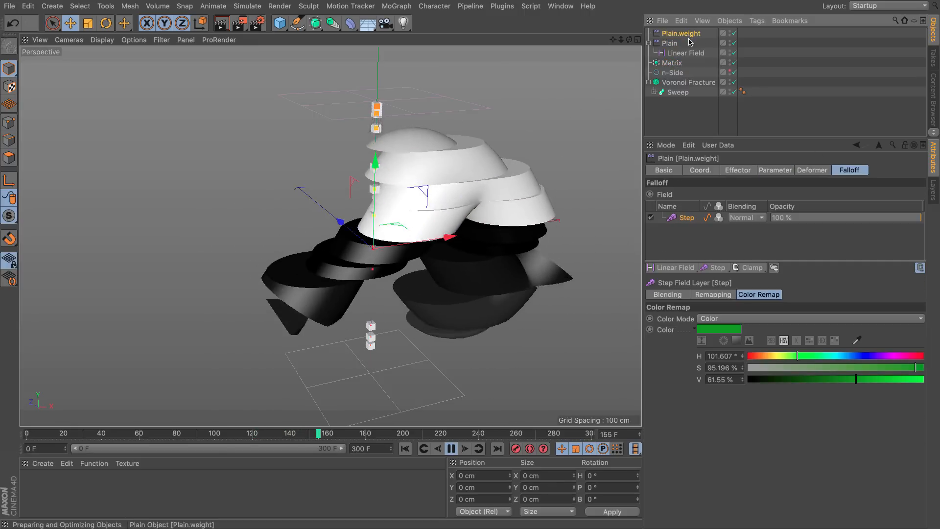
left_click(733, 92)
left_click(733, 82)
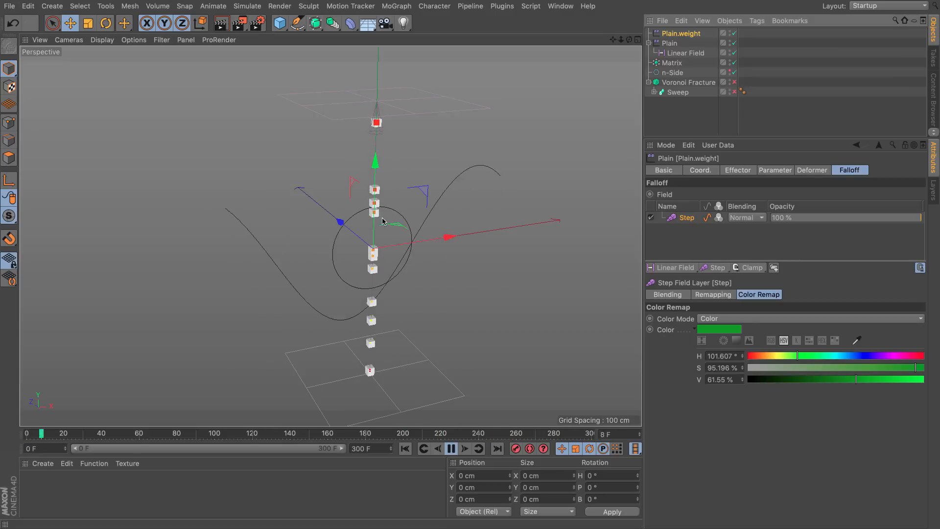
Step: Review the Matrix's object properties while its points animate and stop the playback at frame 46
left_click(672, 62)
left_click(743, 171)
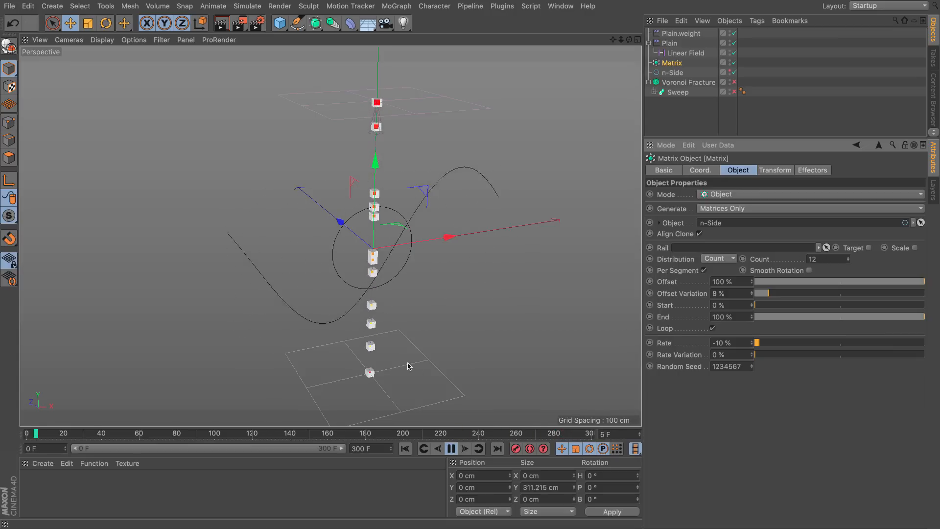
left_click(451, 448)
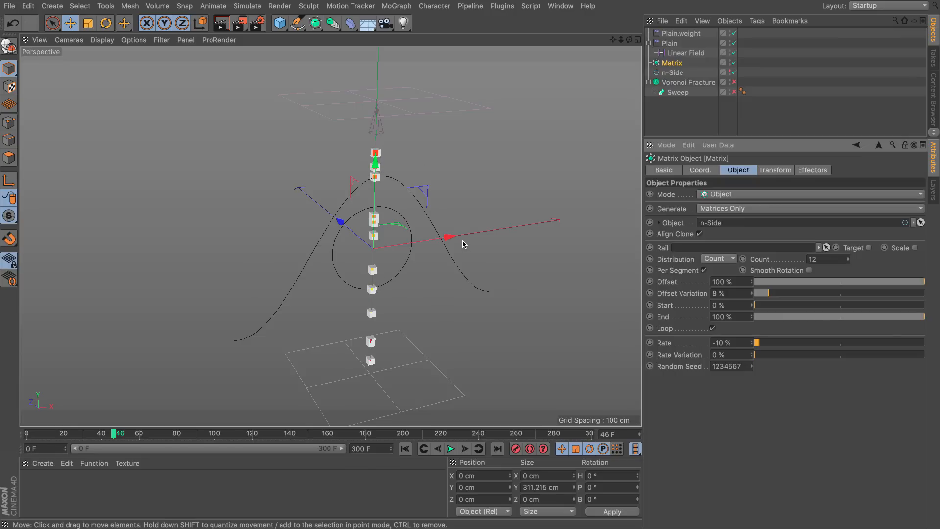
Step: Set the Contour Mode of the Plain.weight effector's Step layer to Curve and make its remapping spline linear
left_click(682, 34)
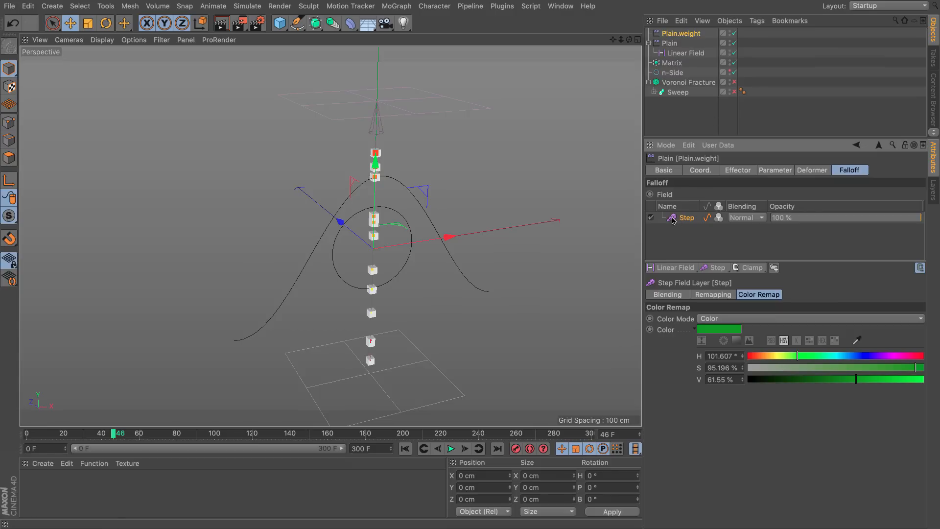
left_click(731, 296)
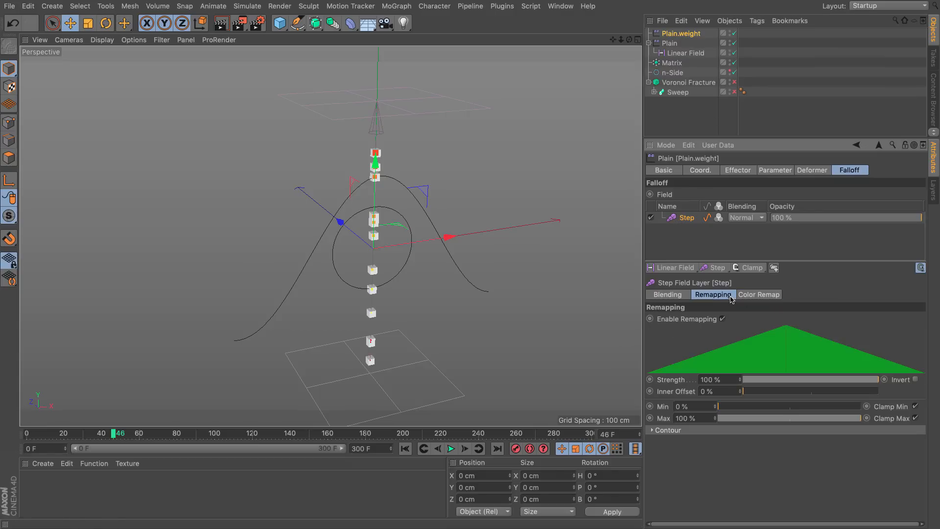
left_click(652, 431)
left_click(734, 455)
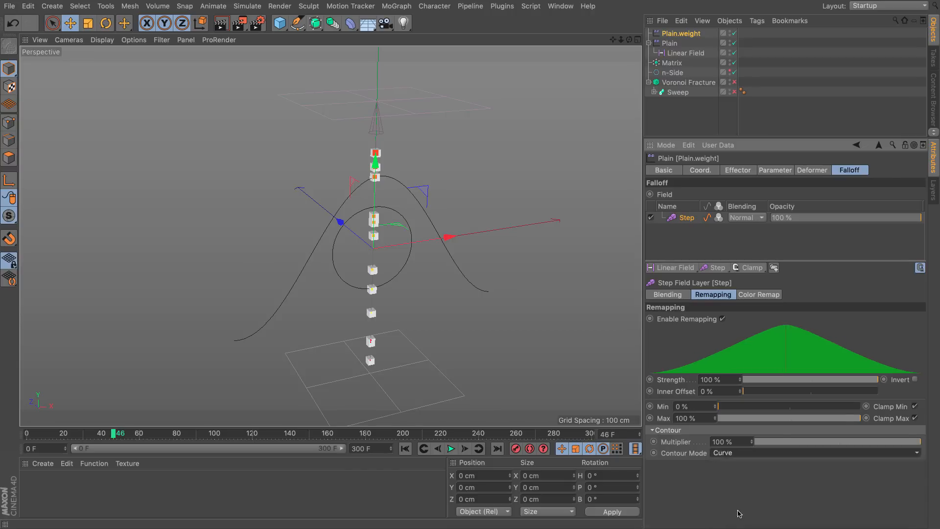
left_click(753, 512)
scroll(910, 455, "down", 2)
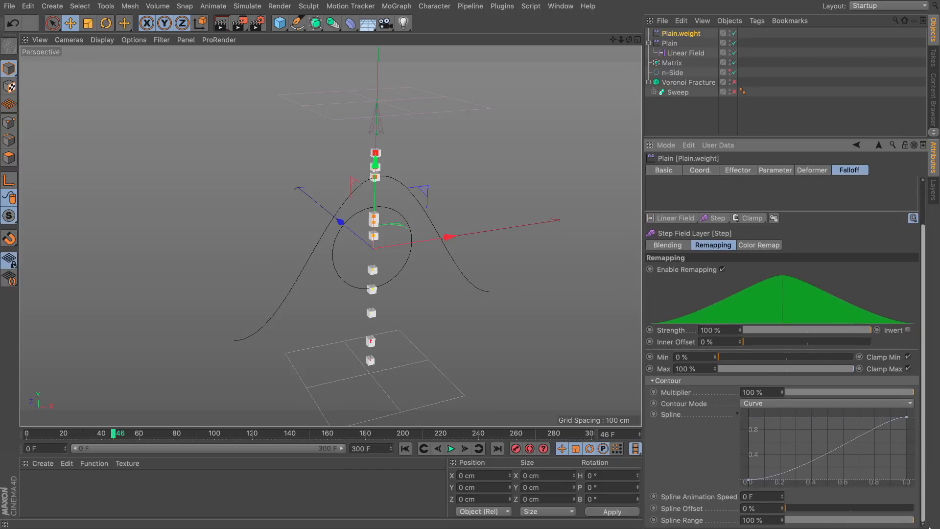
right_click(804, 447)
left_click(813, 418)
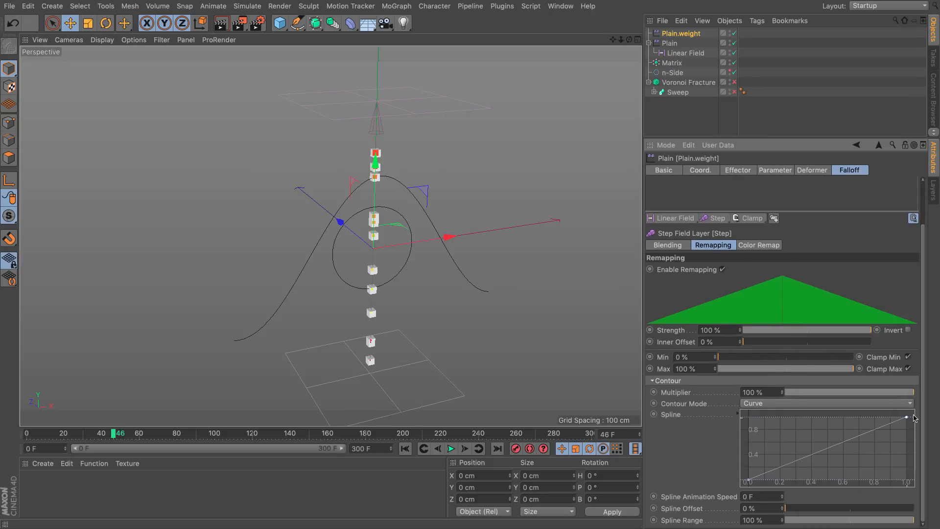
Step: Set the Step layer's Spline Range to 300 %
left_click_drag(781, 523, 768, 520)
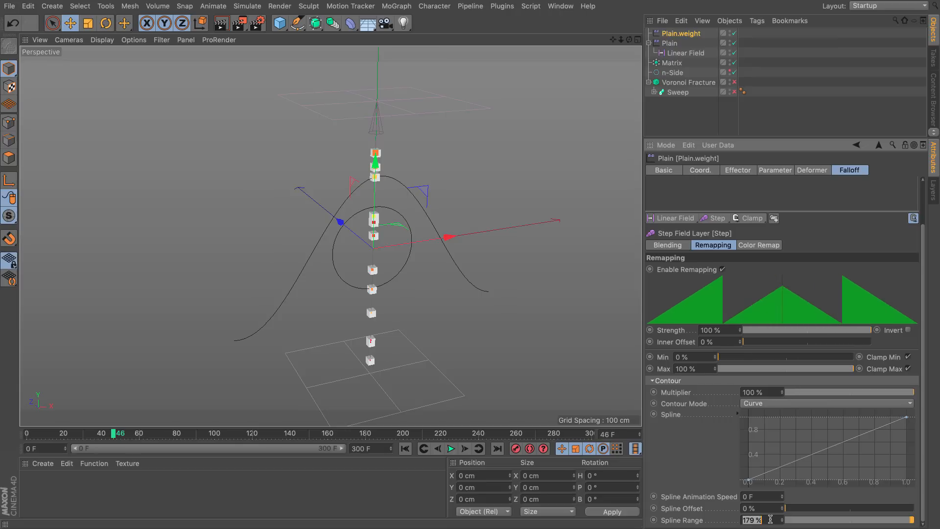
type("0")
key("Return")
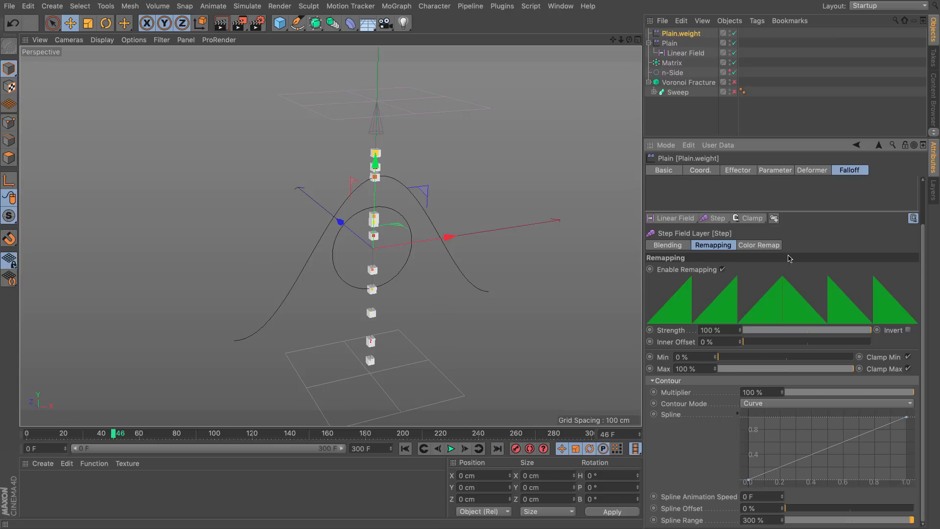
Step: Re-enable the Voronoi Fracture and the Sweep and play the animation from frame 0
left_click(733, 92)
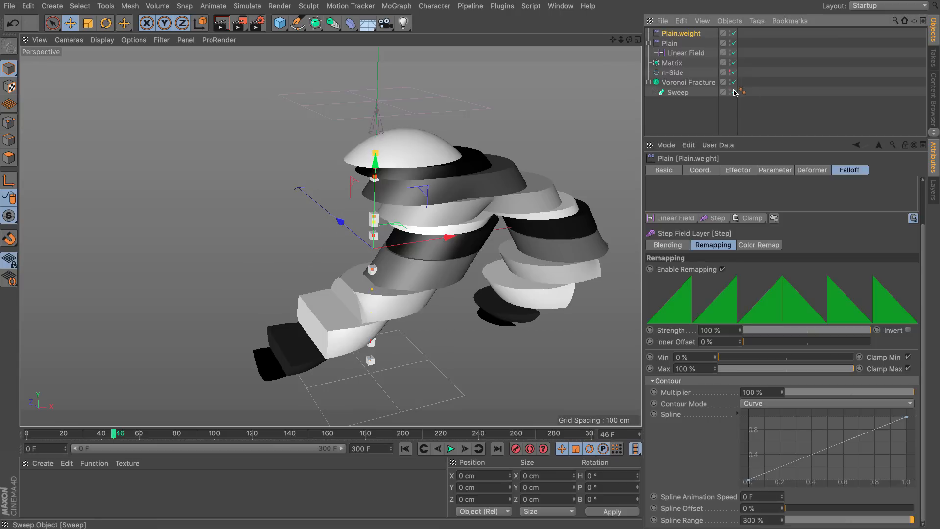
left_click(405, 449)
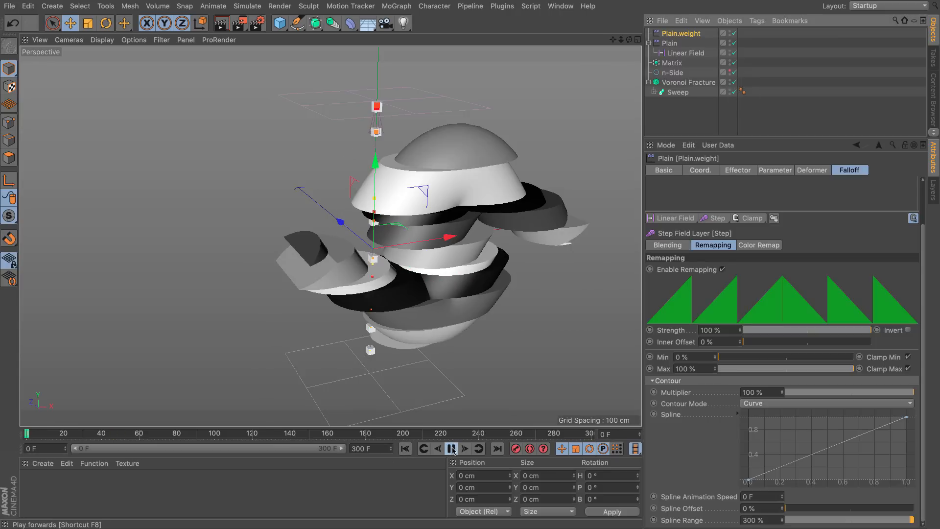
Step: Stop the playback and load the Pattern 3 gradient preset into the color remapping of the Plain effector's Matrix field layer
left_click(451, 448)
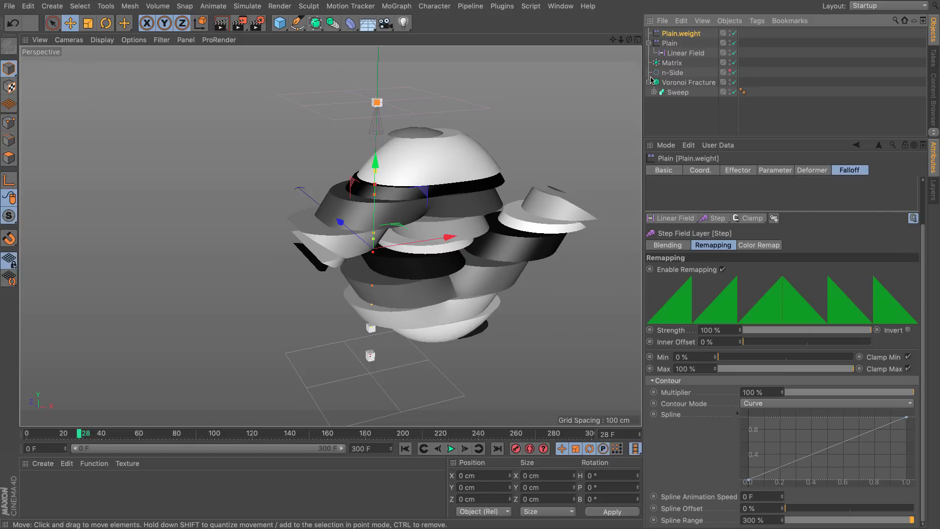
left_click(669, 44)
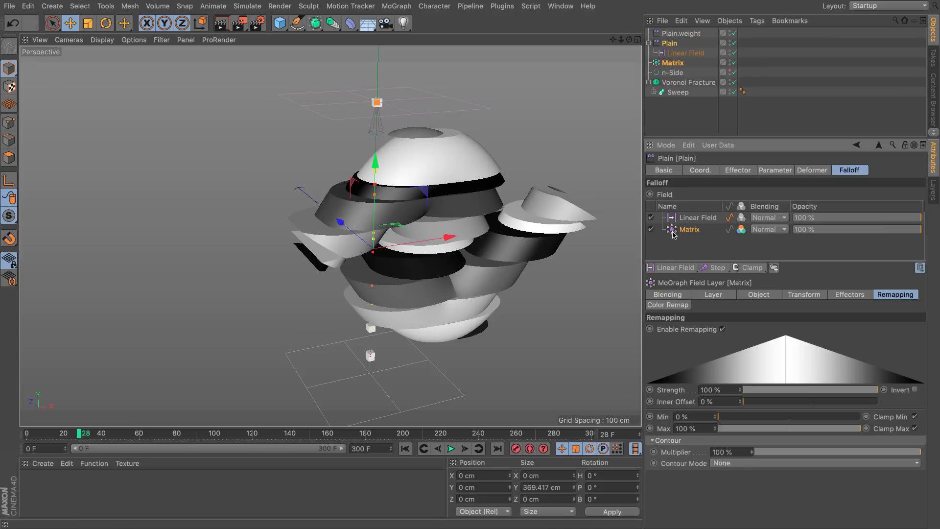
left_click(674, 307)
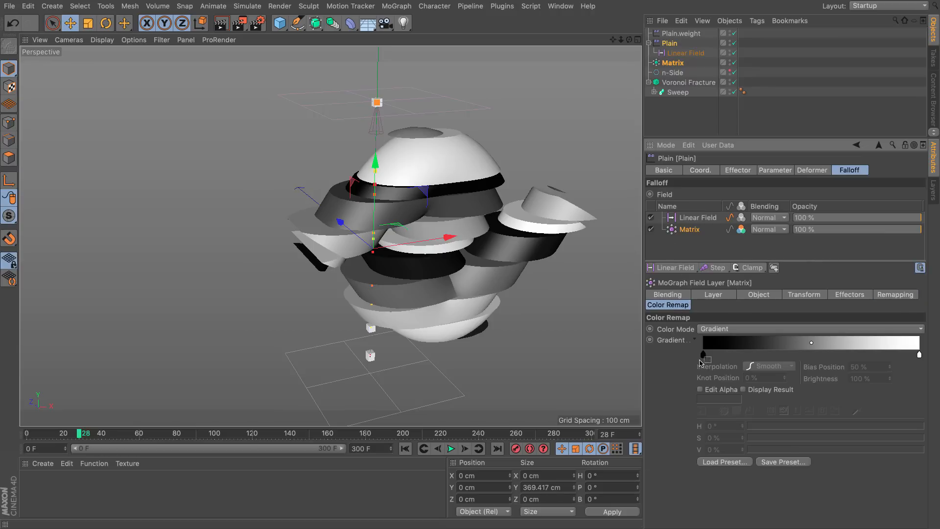
left_click(724, 462)
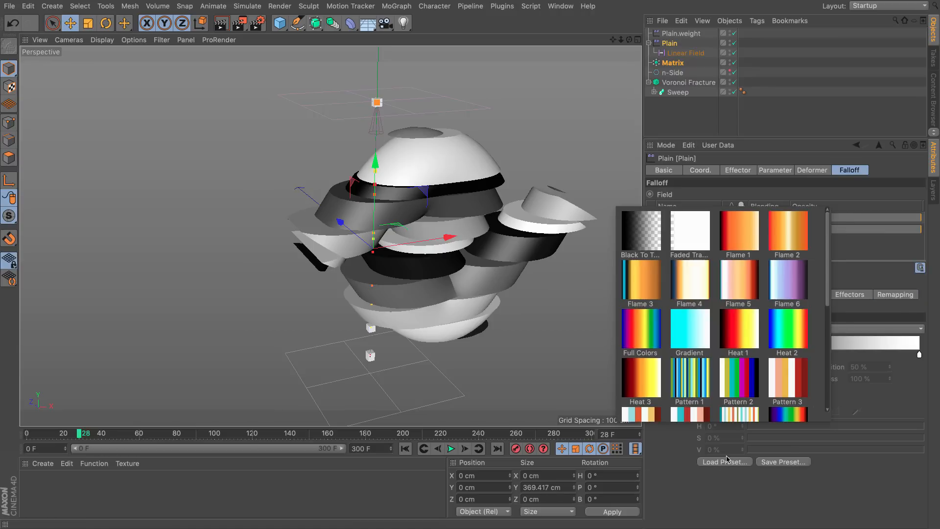
left_click(786, 384)
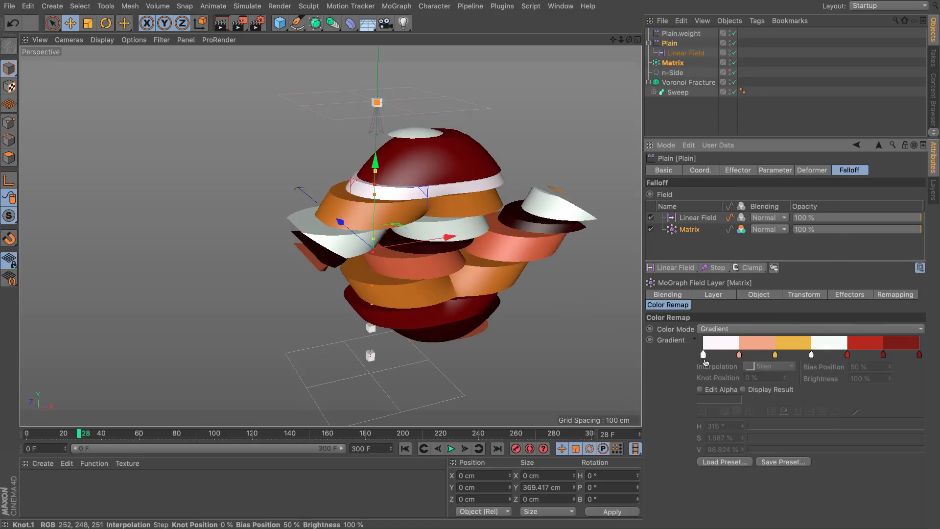
Step: Remove both white knots from the gradient and move the salmon knot to the start, the yellow to about 26 % and the bright red to about 49 %
left_click_drag(703, 354, 704, 372)
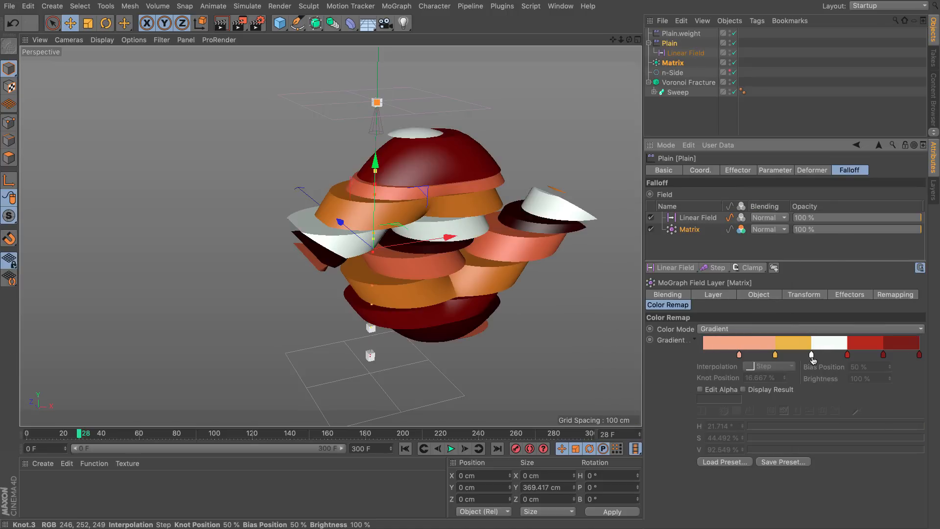
left_click_drag(811, 356, 810, 379)
mouse_move(739, 354)
left_mouse_down()
mouse_move(731, 368)
mouse_move(755, 354)
left_mouse_up()
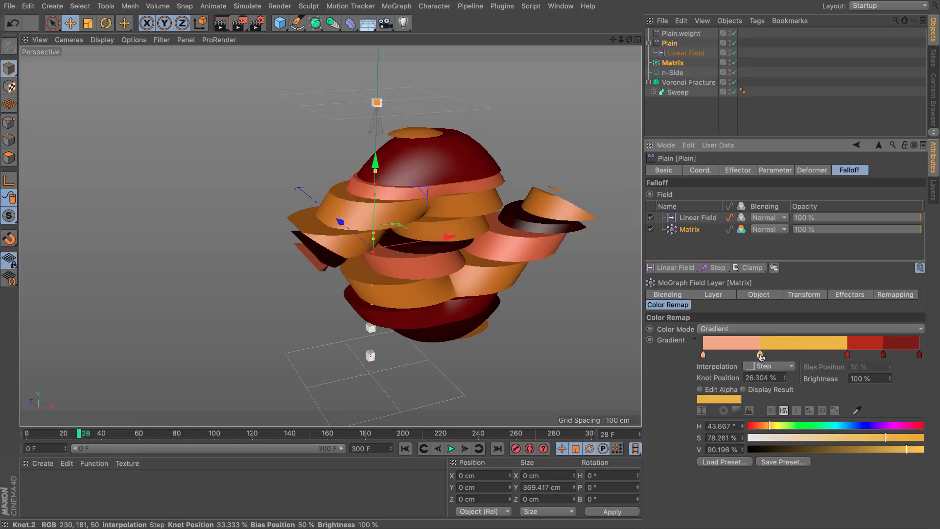
left_click_drag(847, 355, 809, 357)
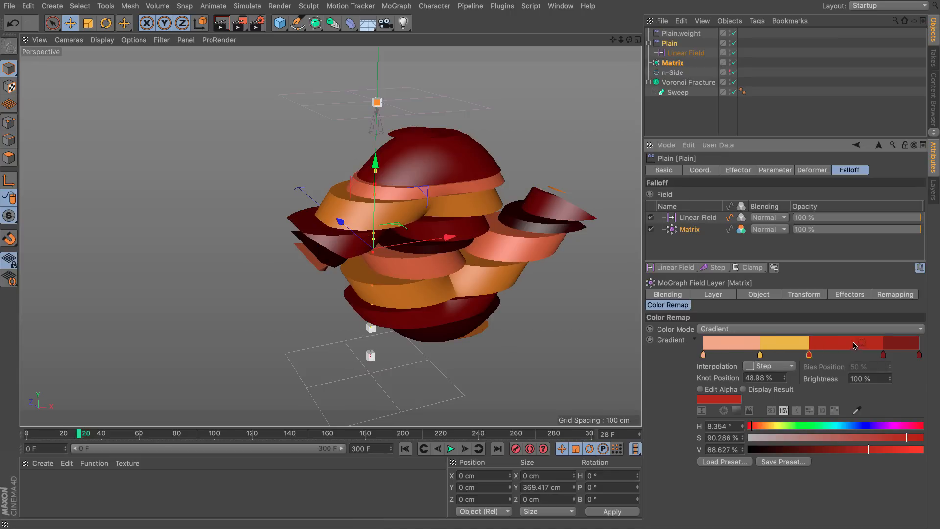
Step: Distribute the gradient knots evenly, remove the surplus dark red end knot and distribute the remaining knots again
right_click(830, 347)
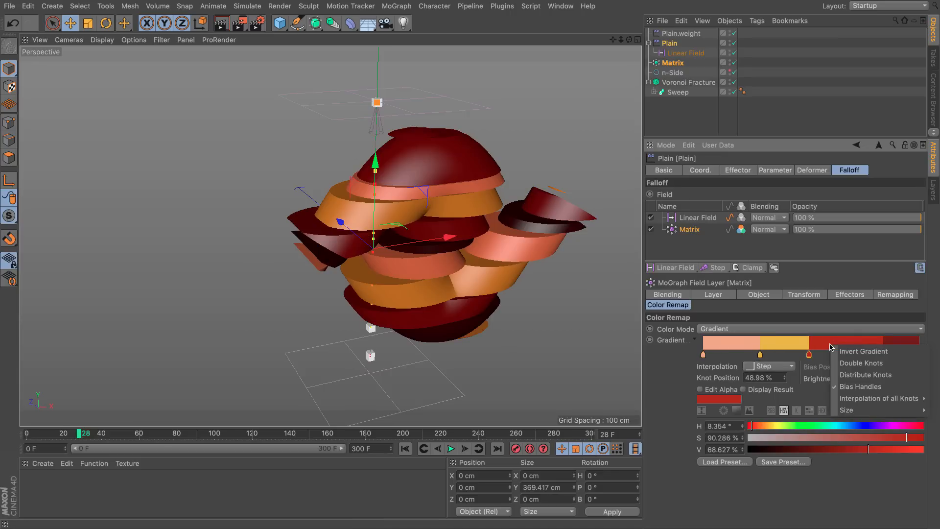
left_click(890, 366)
left_click_drag(876, 354, 825, 348)
right_click(819, 346)
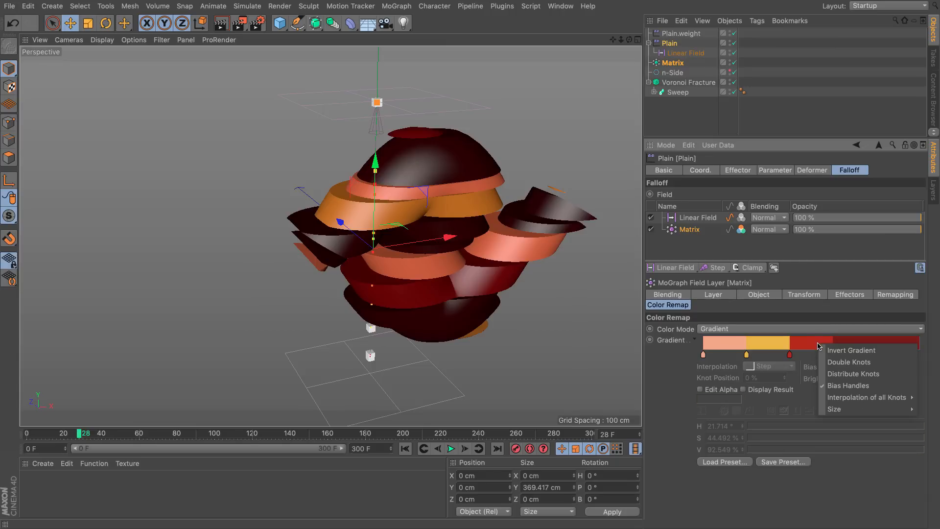
left_click(827, 372)
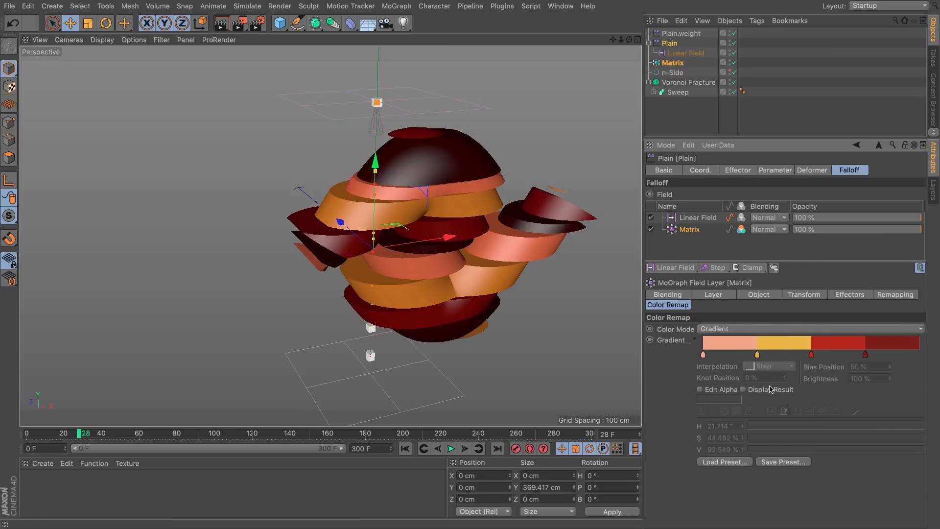
Step: Play the animation, hide the Matrix in the viewport and clear the object selection
left_click(450, 449)
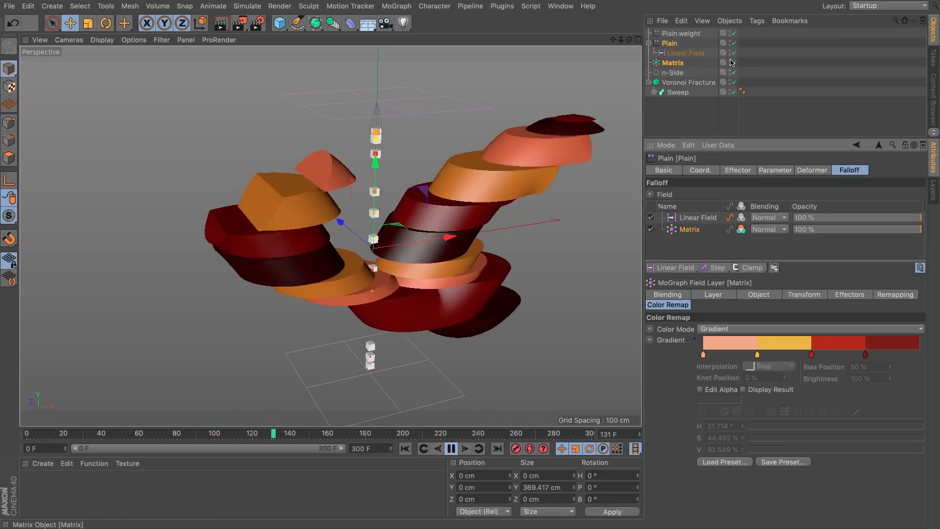
left_click(703, 110)
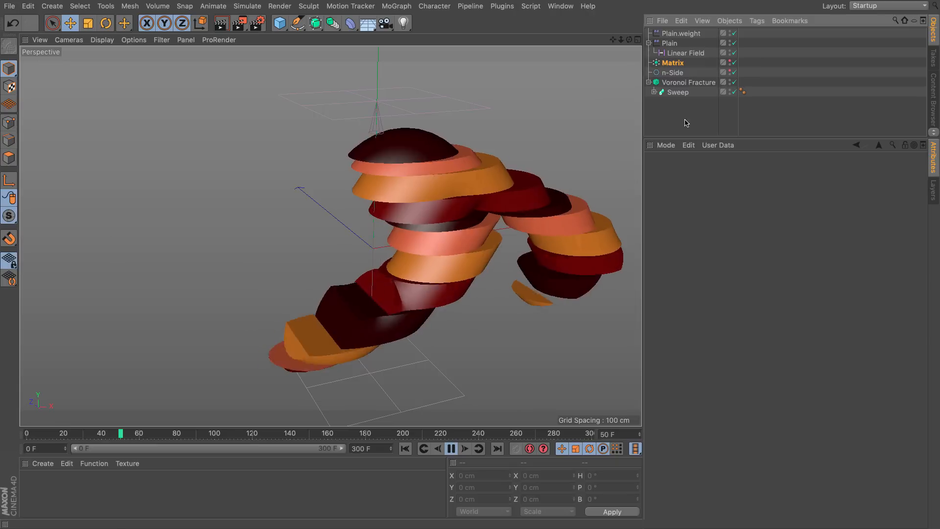
Step: Review the Matrix's object properties and the remapping of the Plain.weight effector's Step layer while the animation plays
left_click(673, 63)
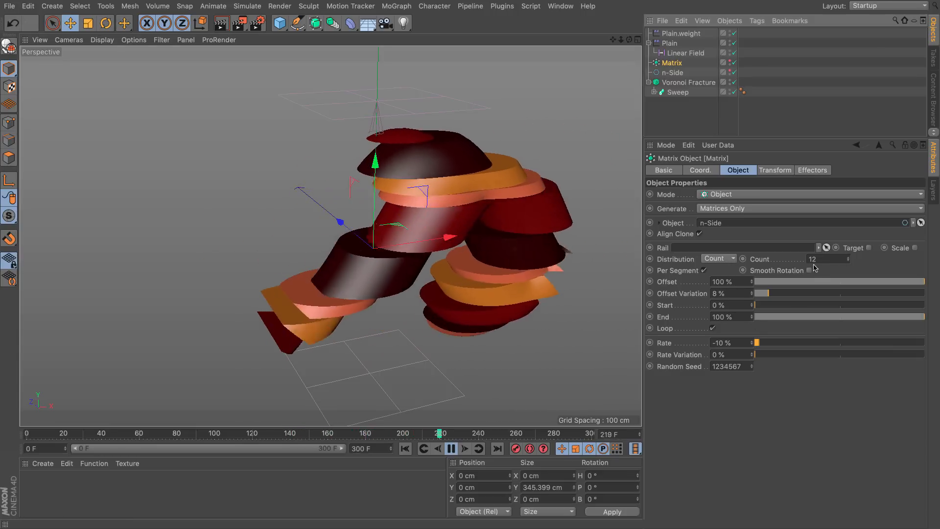
left_click(681, 33)
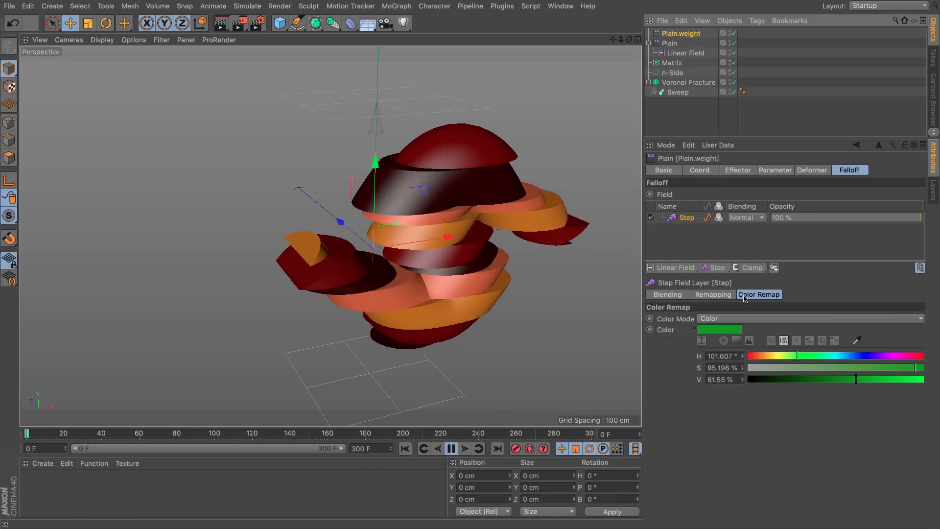
left_click(712, 294)
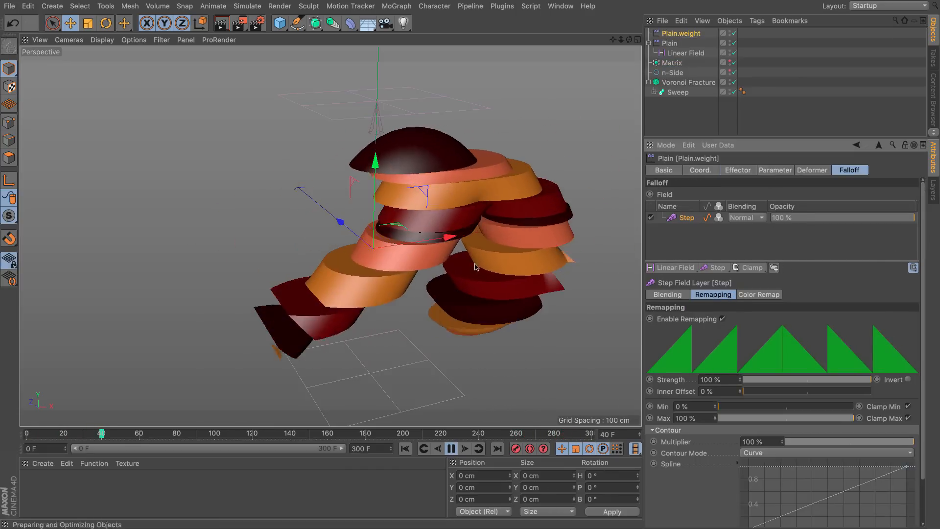